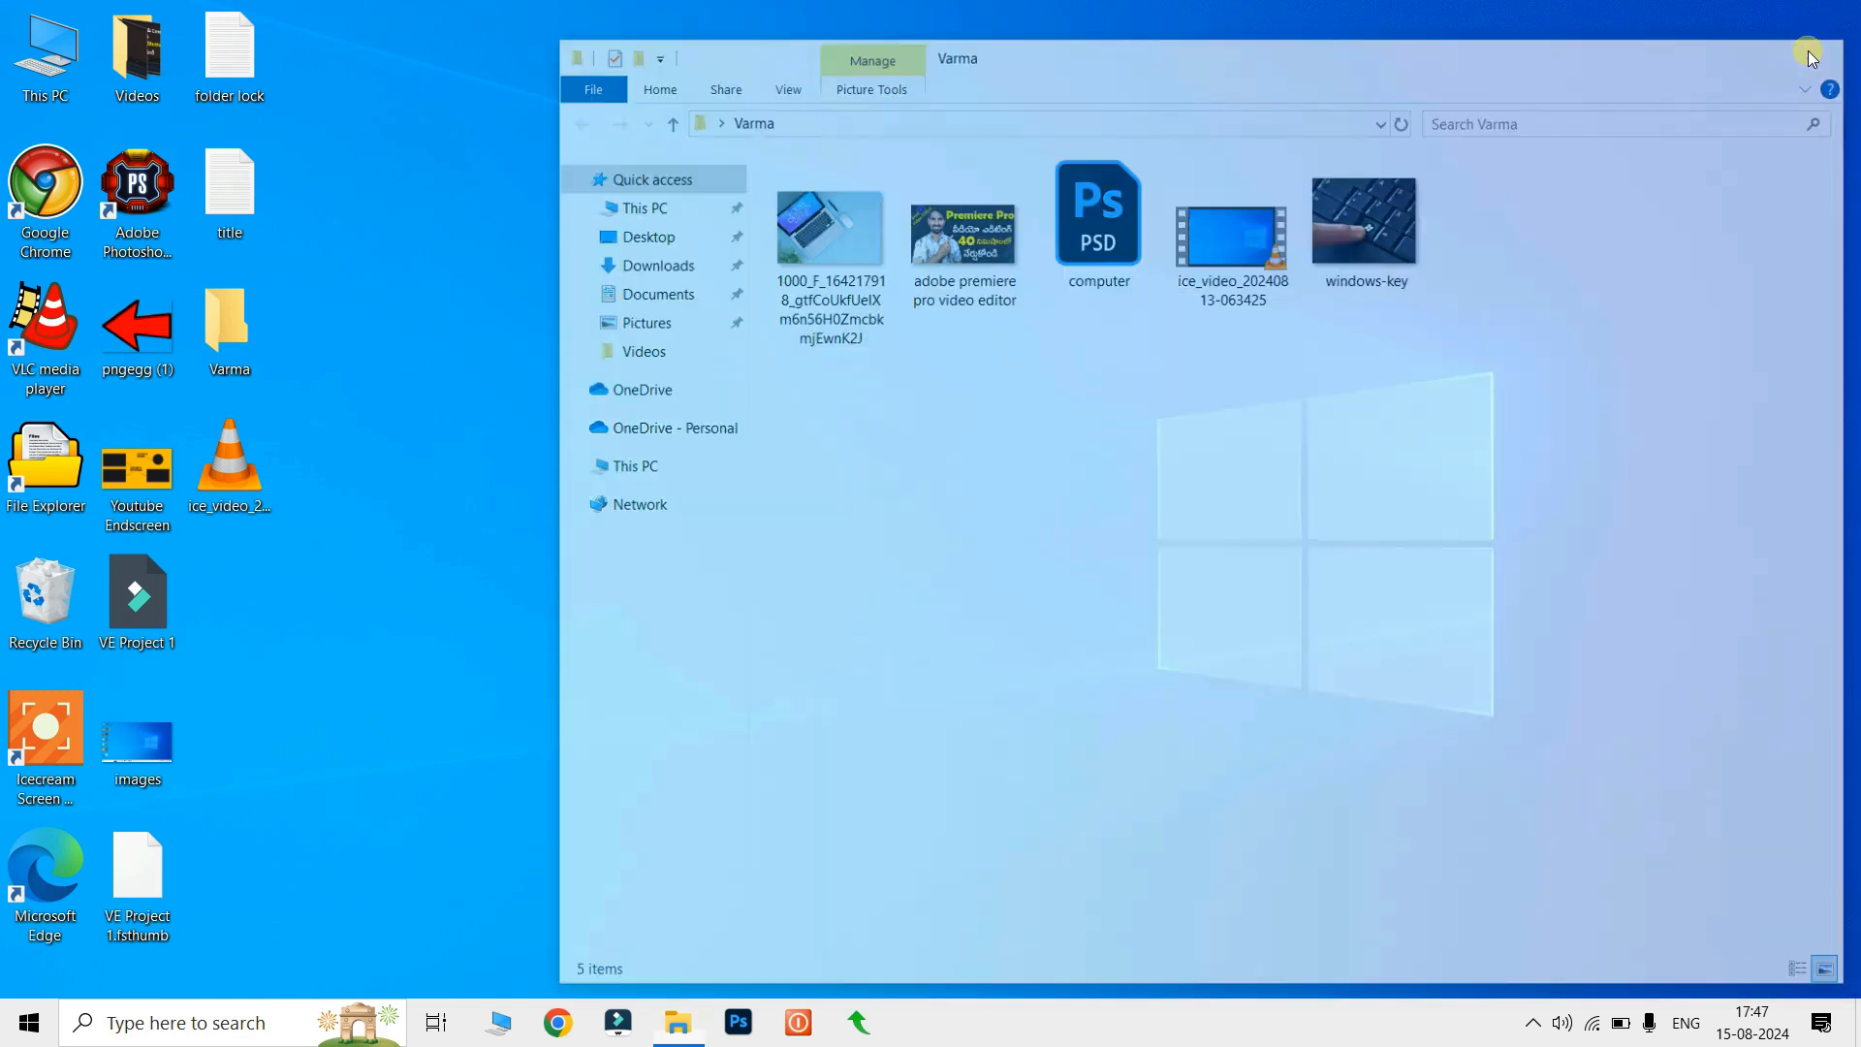
# Step: Open the Security permissions editor for the Varma folder
pyautogui.rightClick(239, 336)
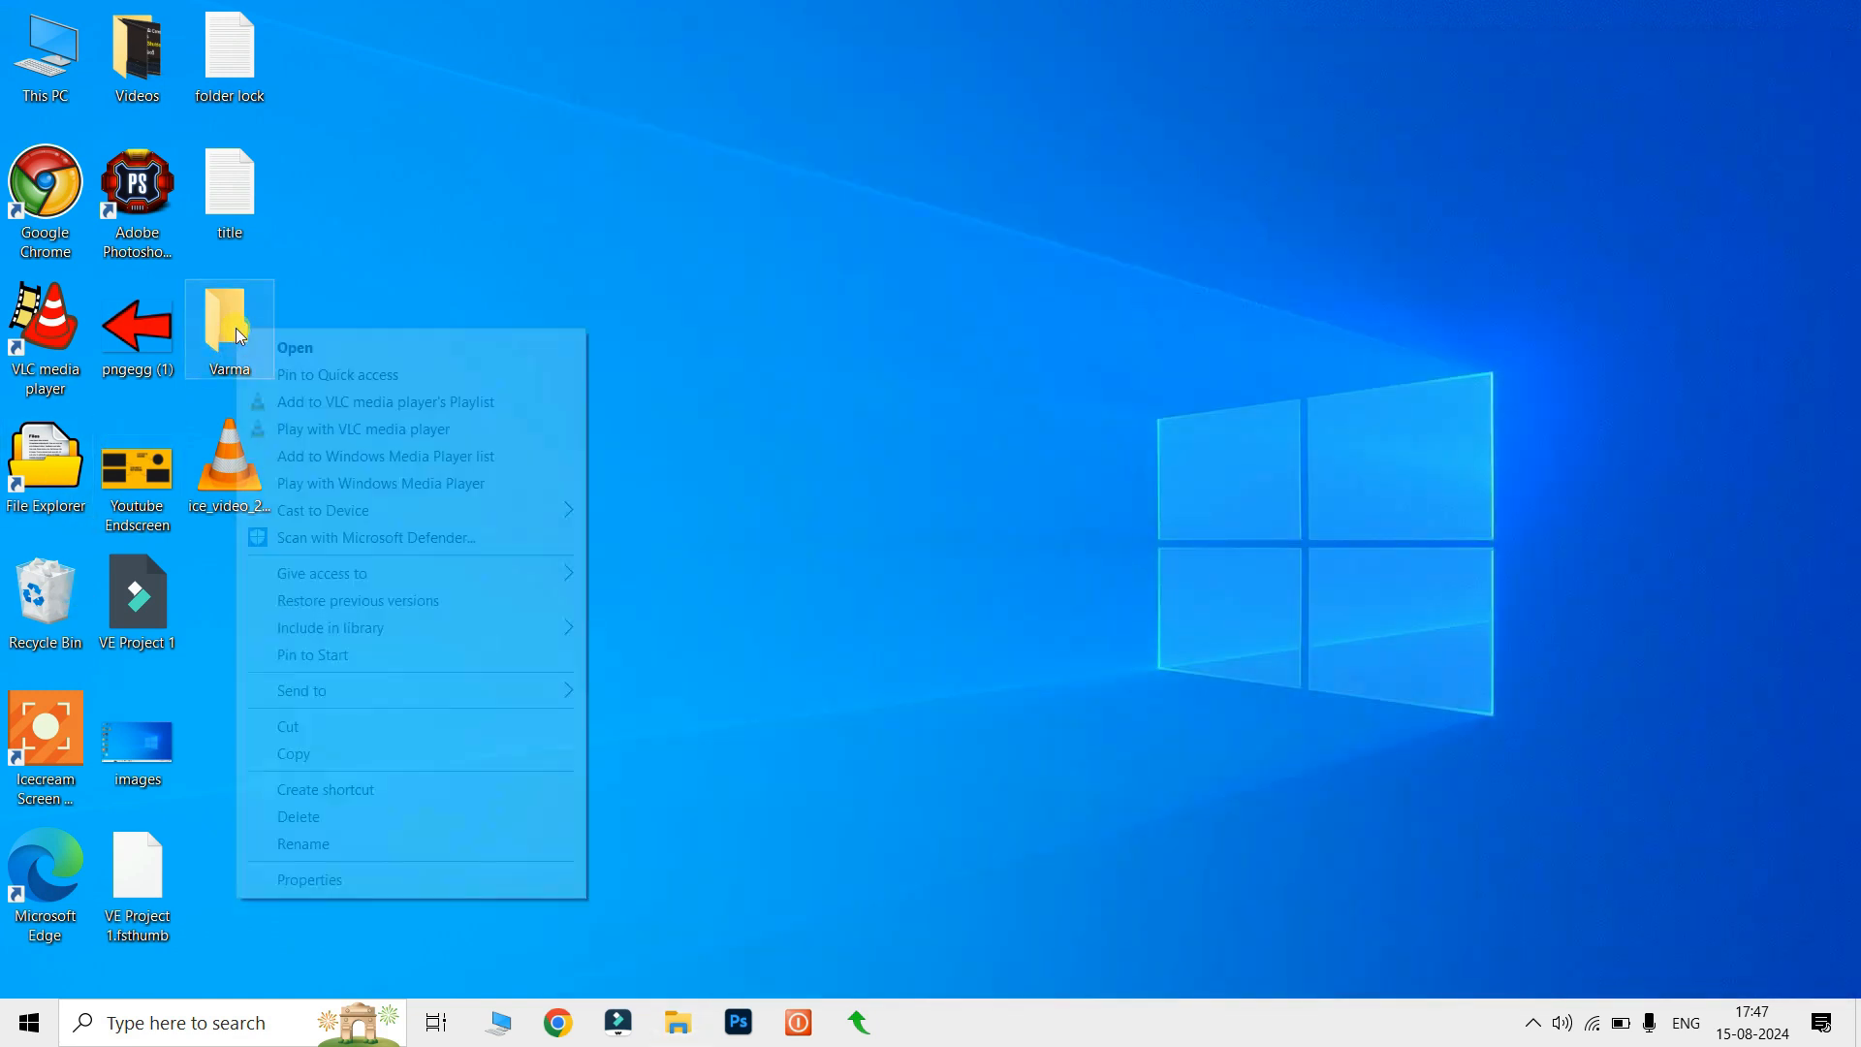
pyautogui.click(298, 881)
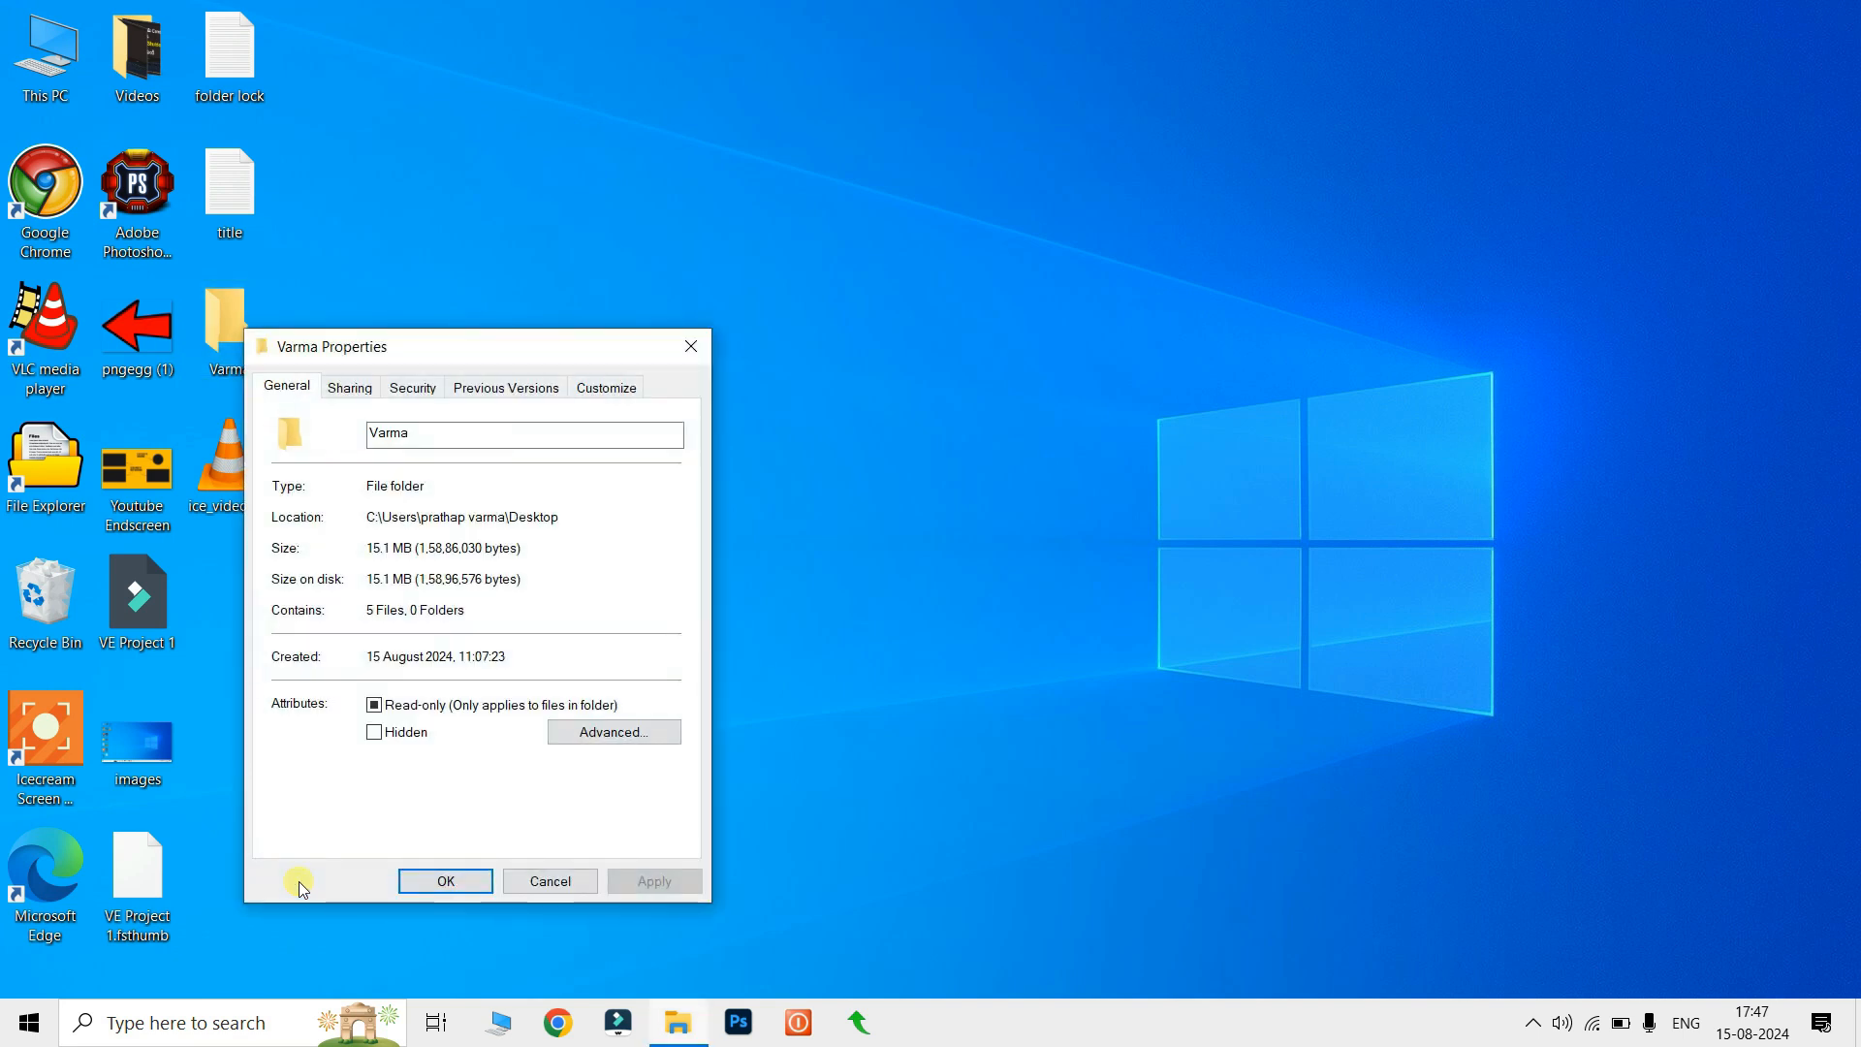
pyautogui.click(427, 391)
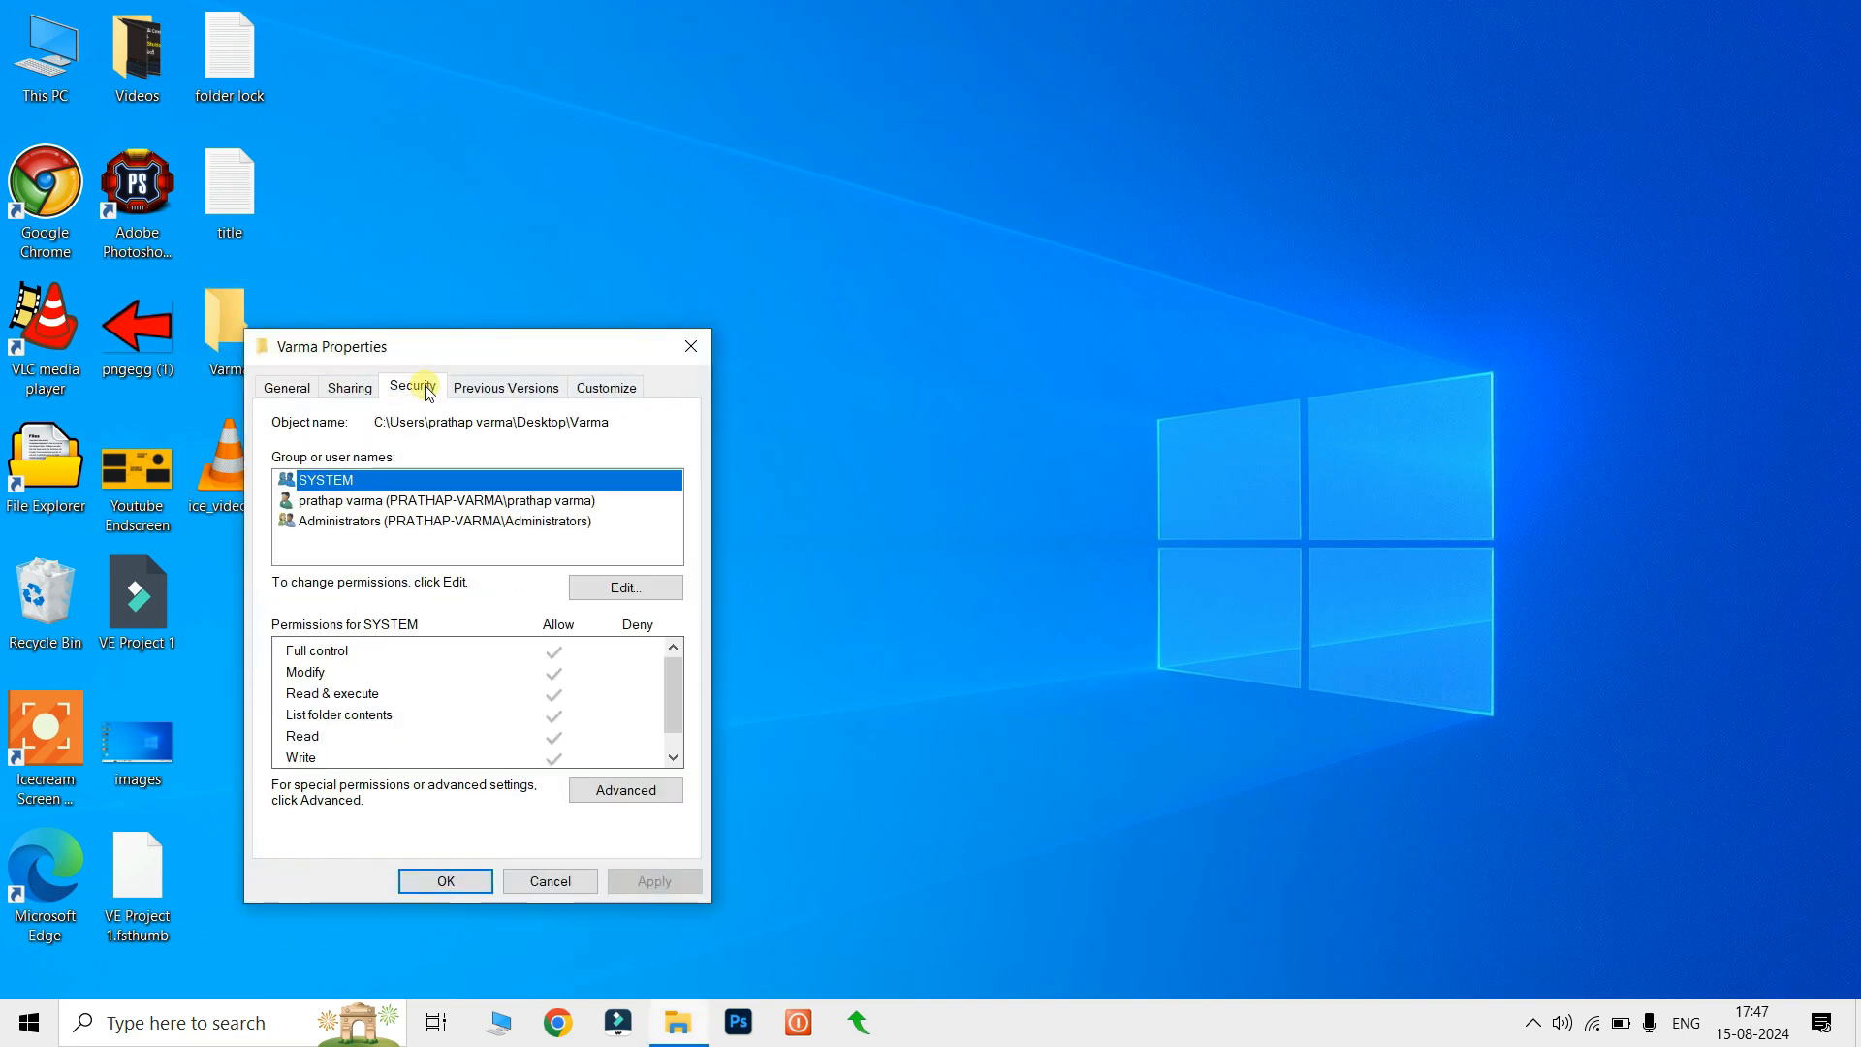
pyautogui.click(349, 522)
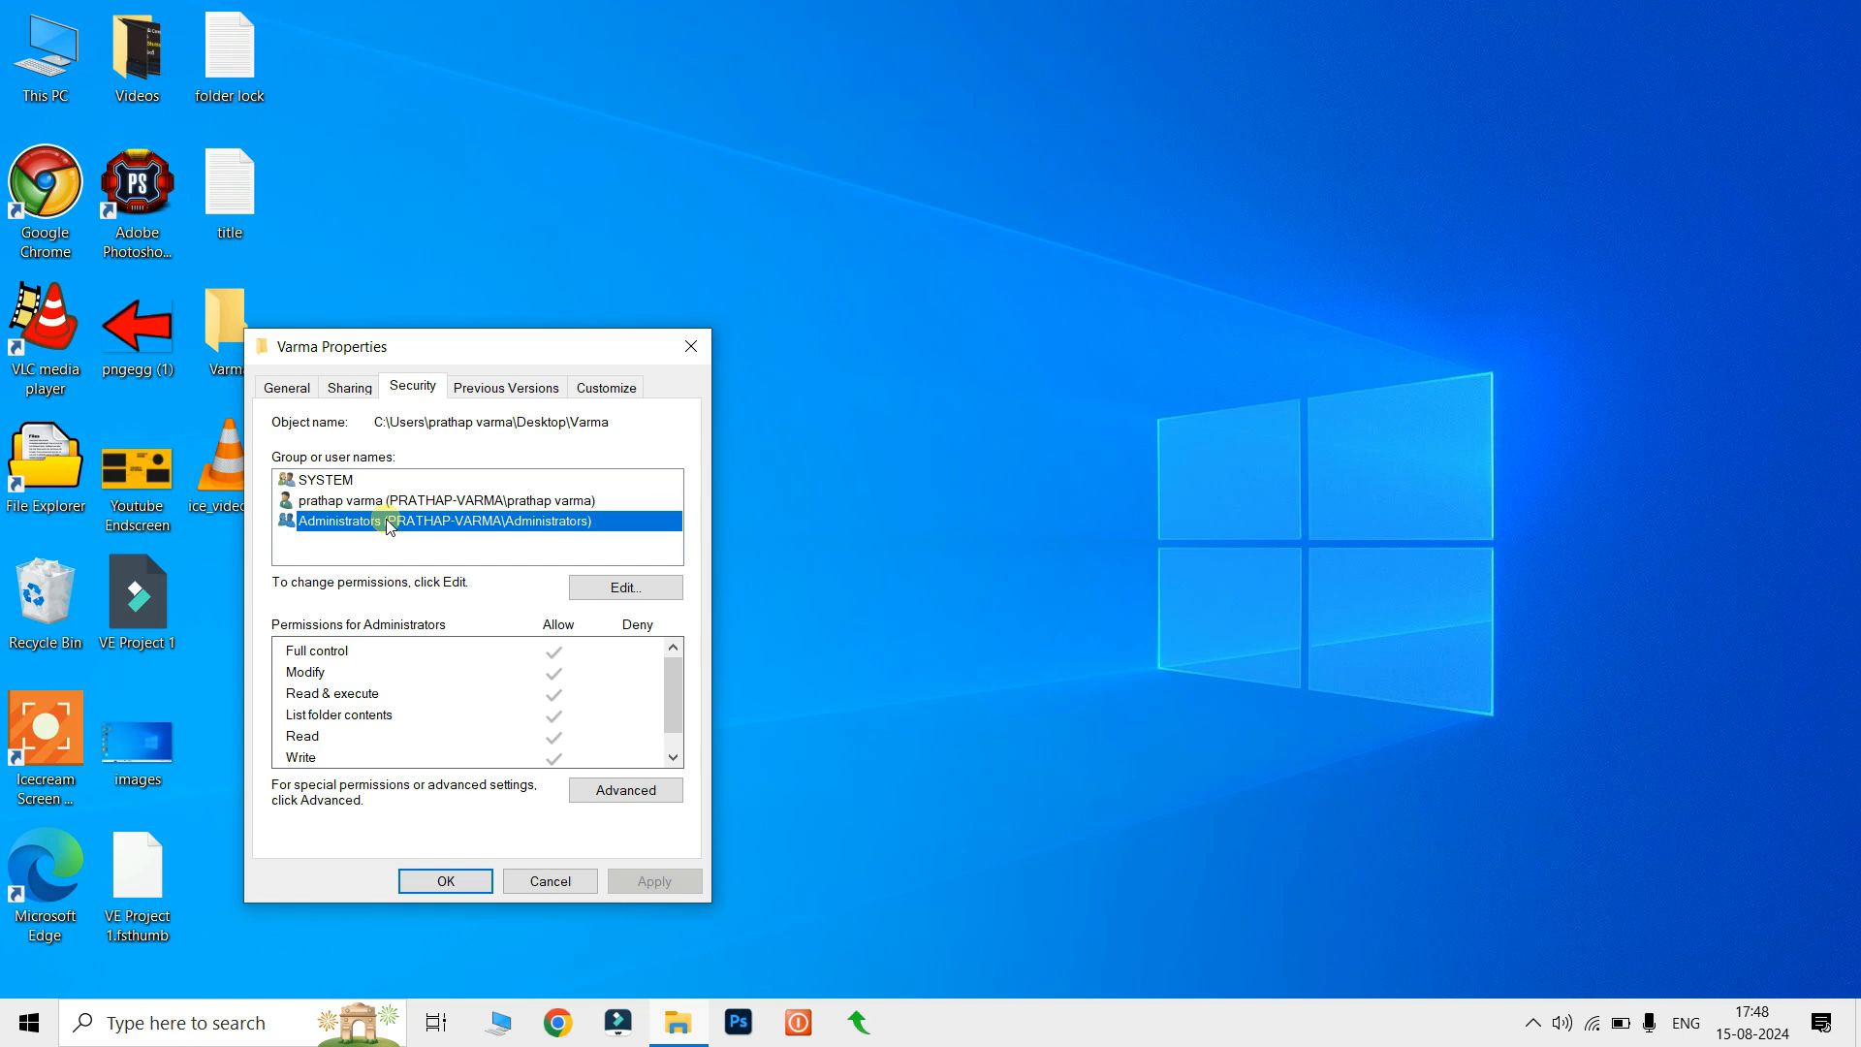
pyautogui.click(624, 588)
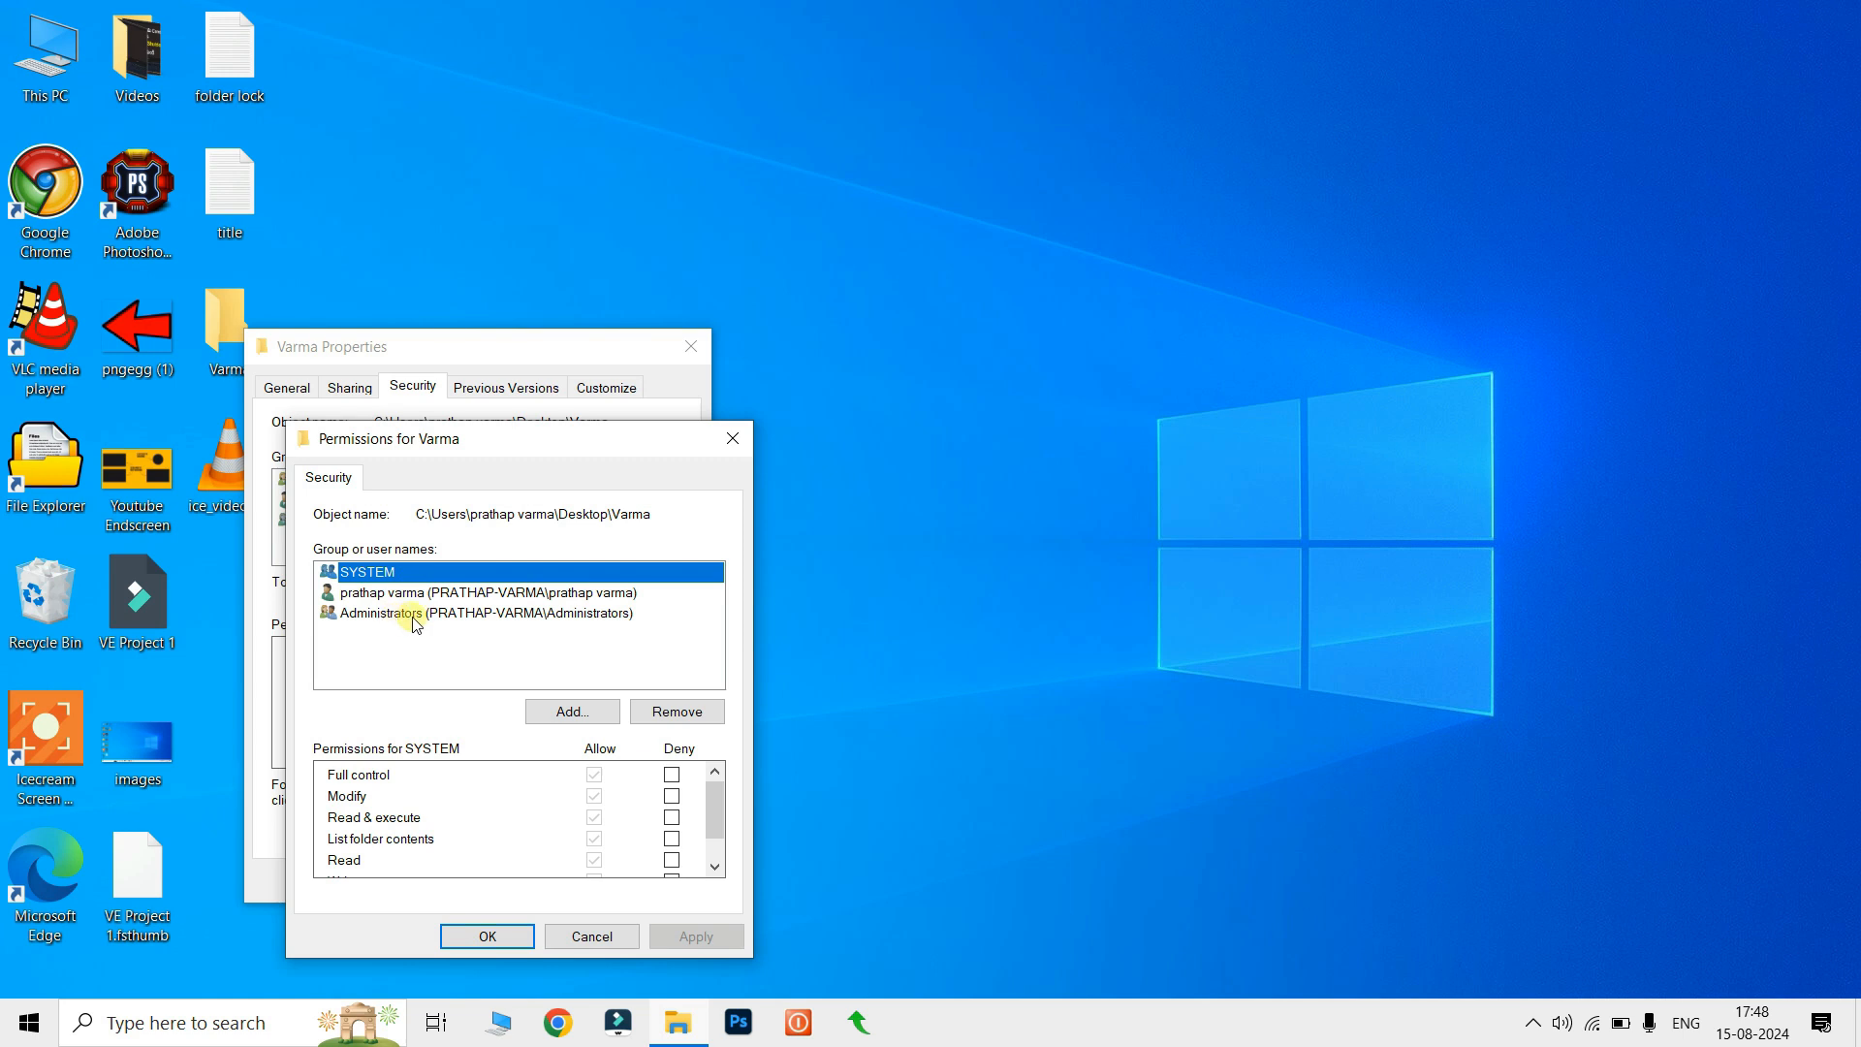
# Step: Deny Administrators Full control on Varma, accept the deny warning, and close the dialogs
pyautogui.click(451, 617)
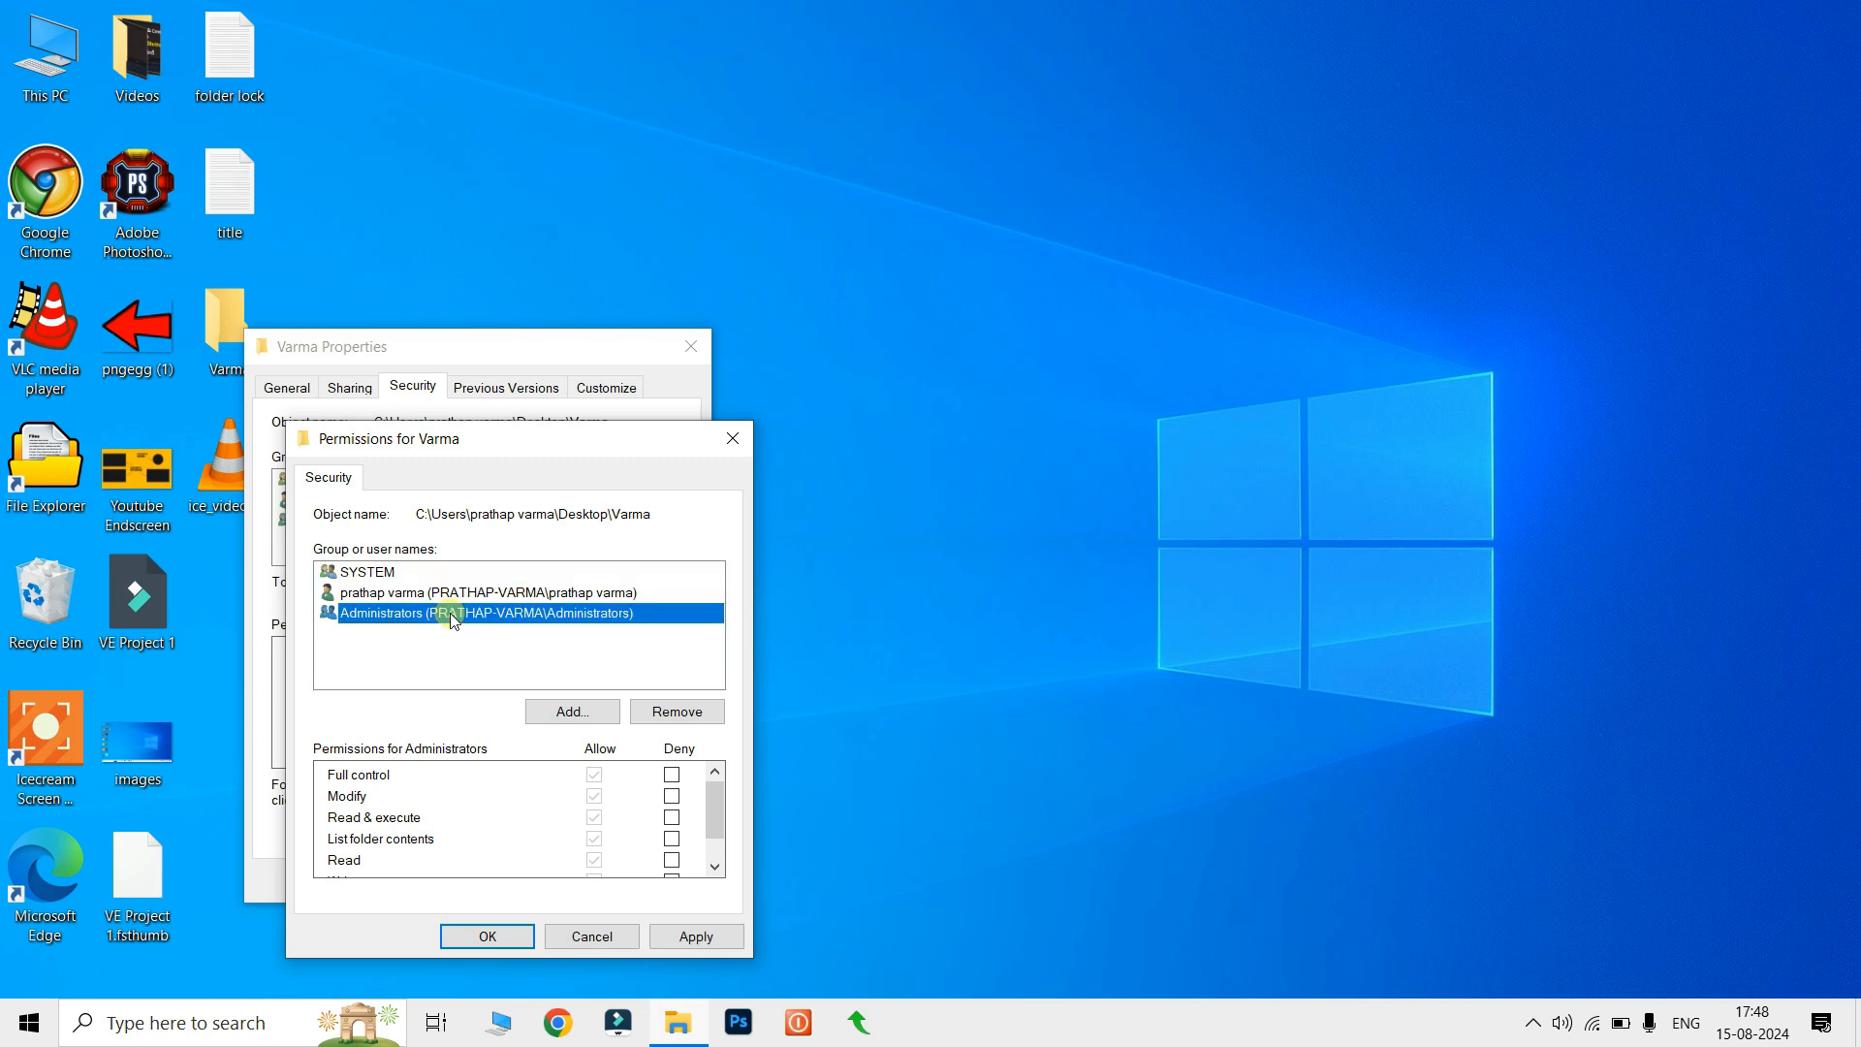
pyautogui.click(672, 775)
pyautogui.scroll(-1, 677, 823)
pyautogui.scroll(1, 677, 824)
pyautogui.click(695, 936)
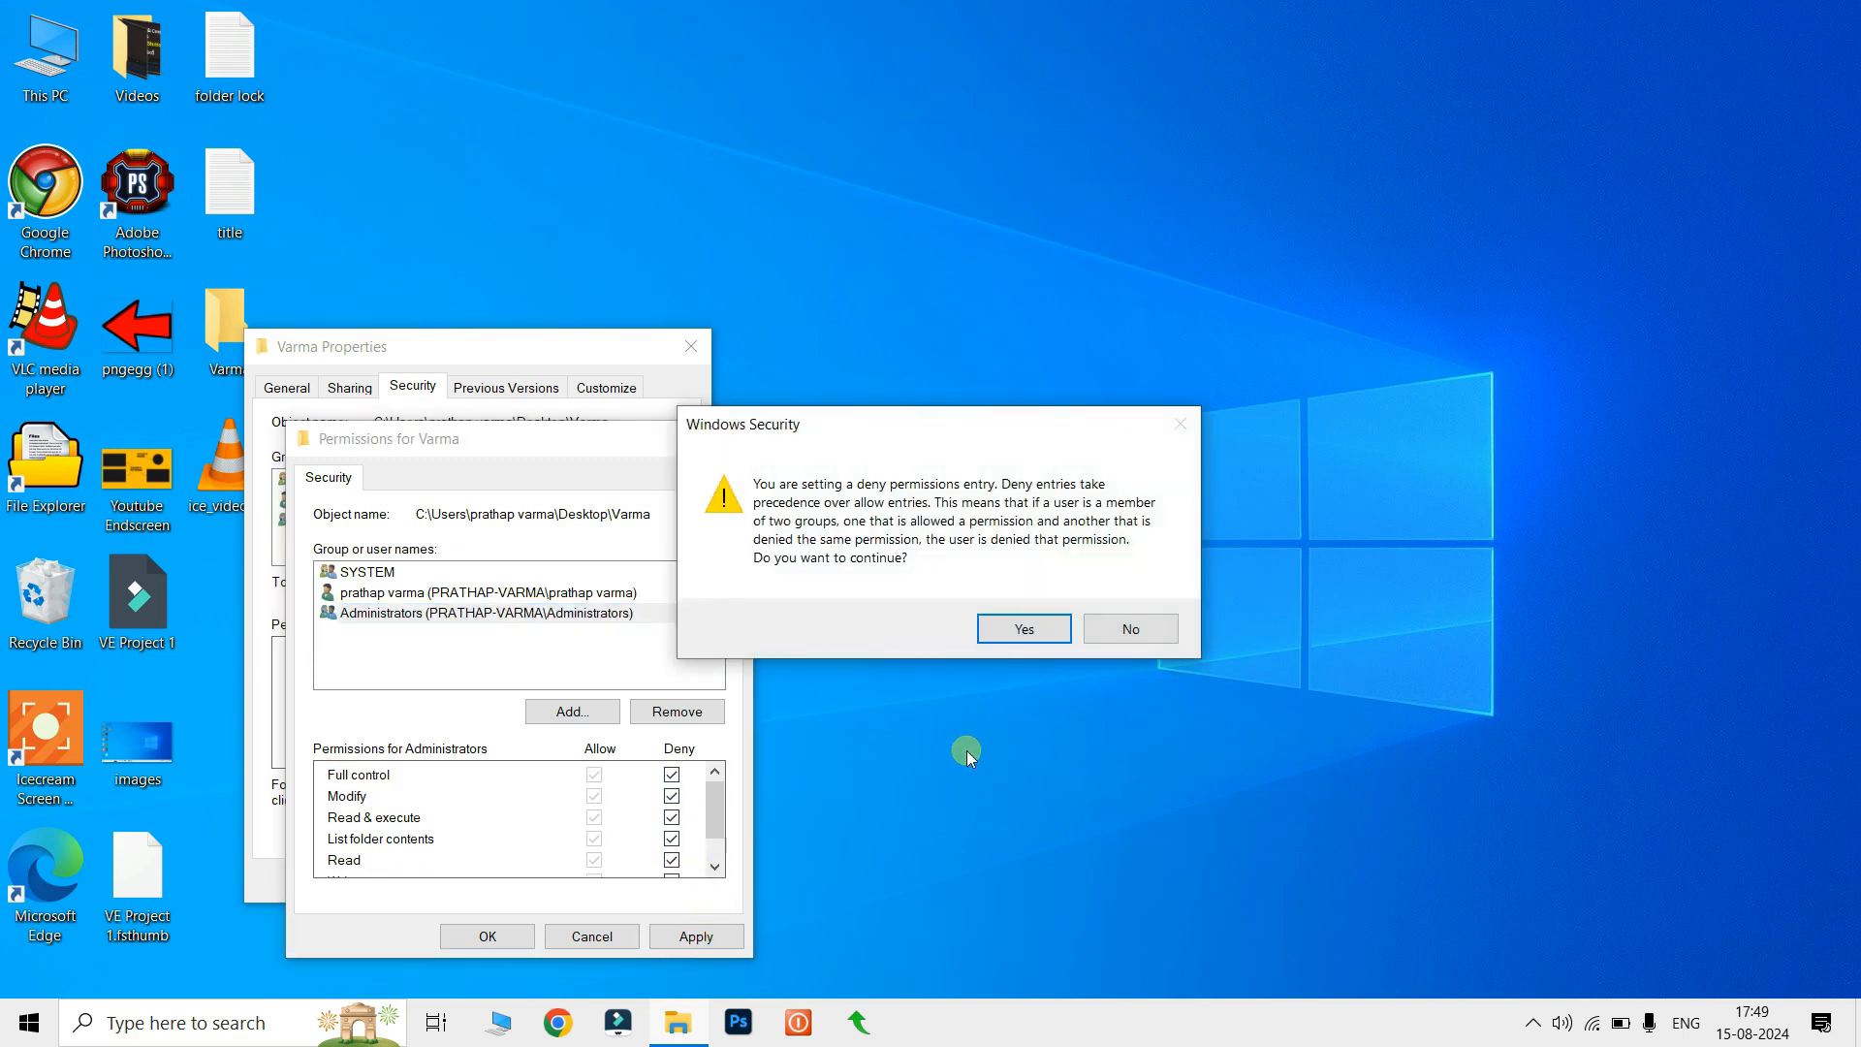
pyautogui.click(1025, 630)
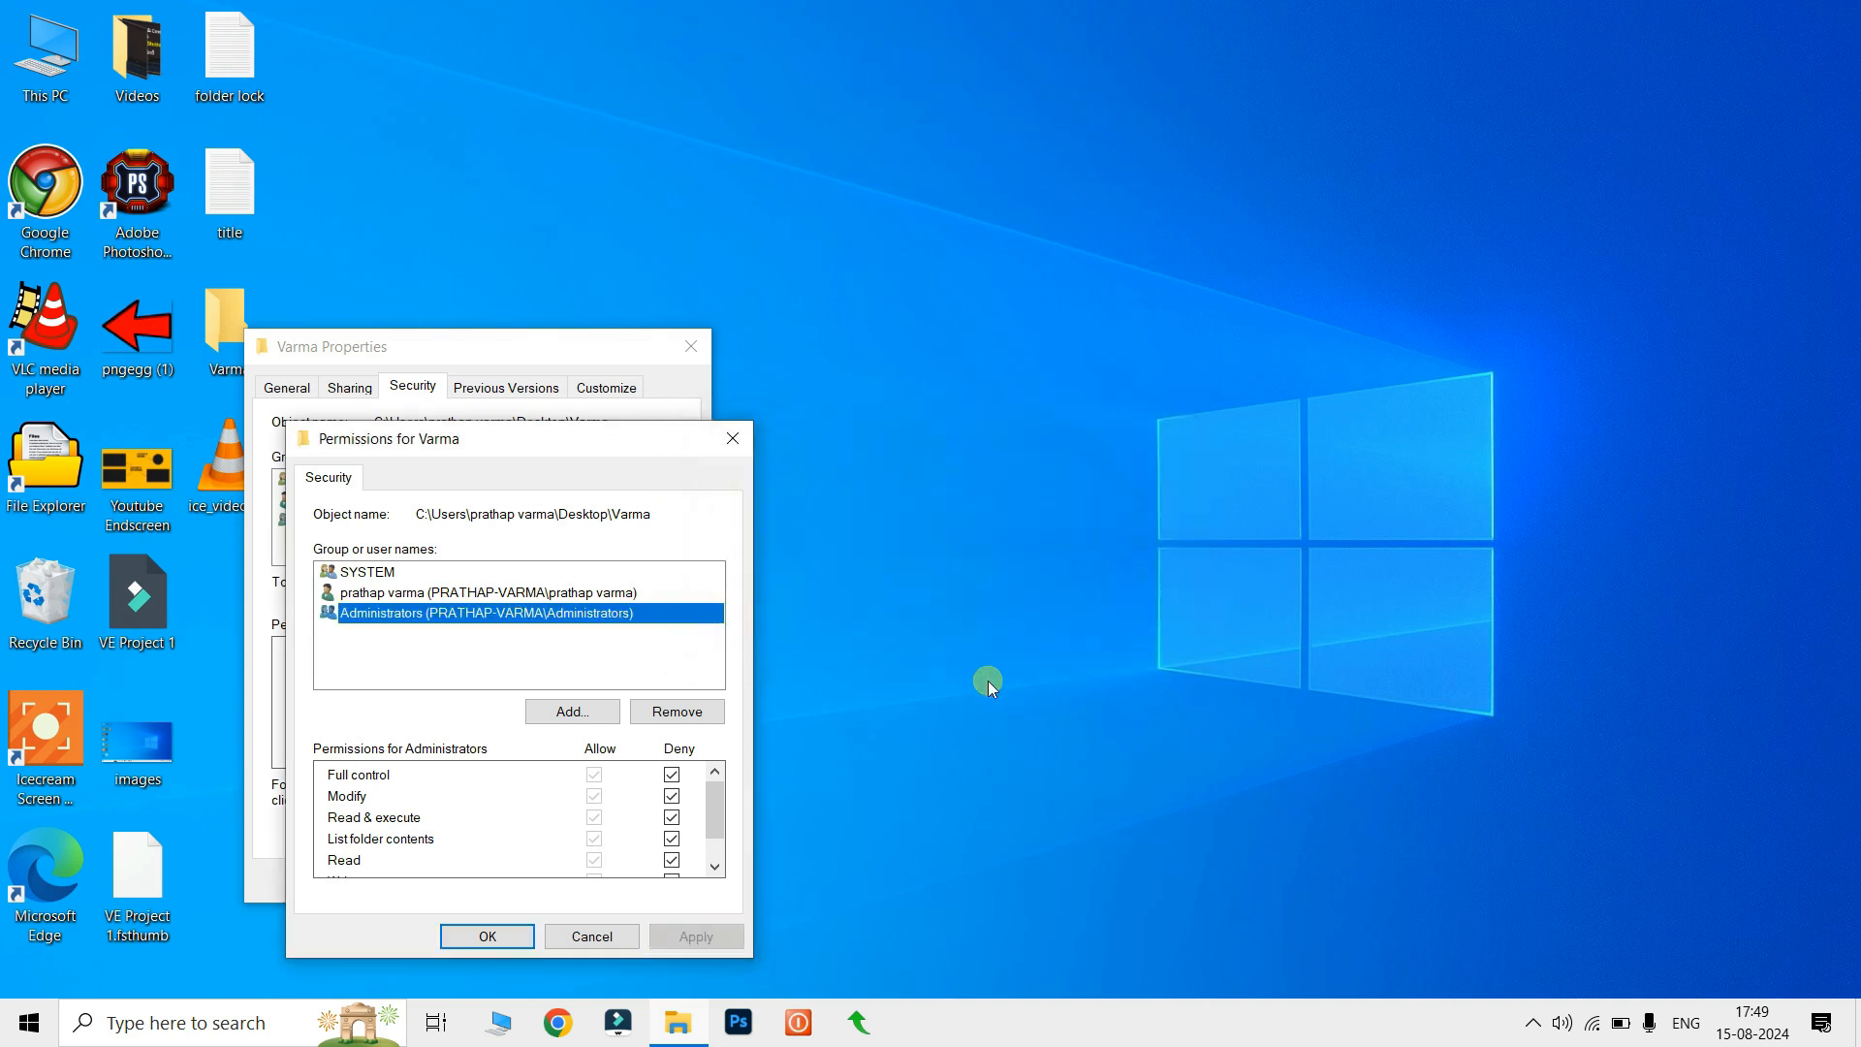
pyautogui.click(503, 938)
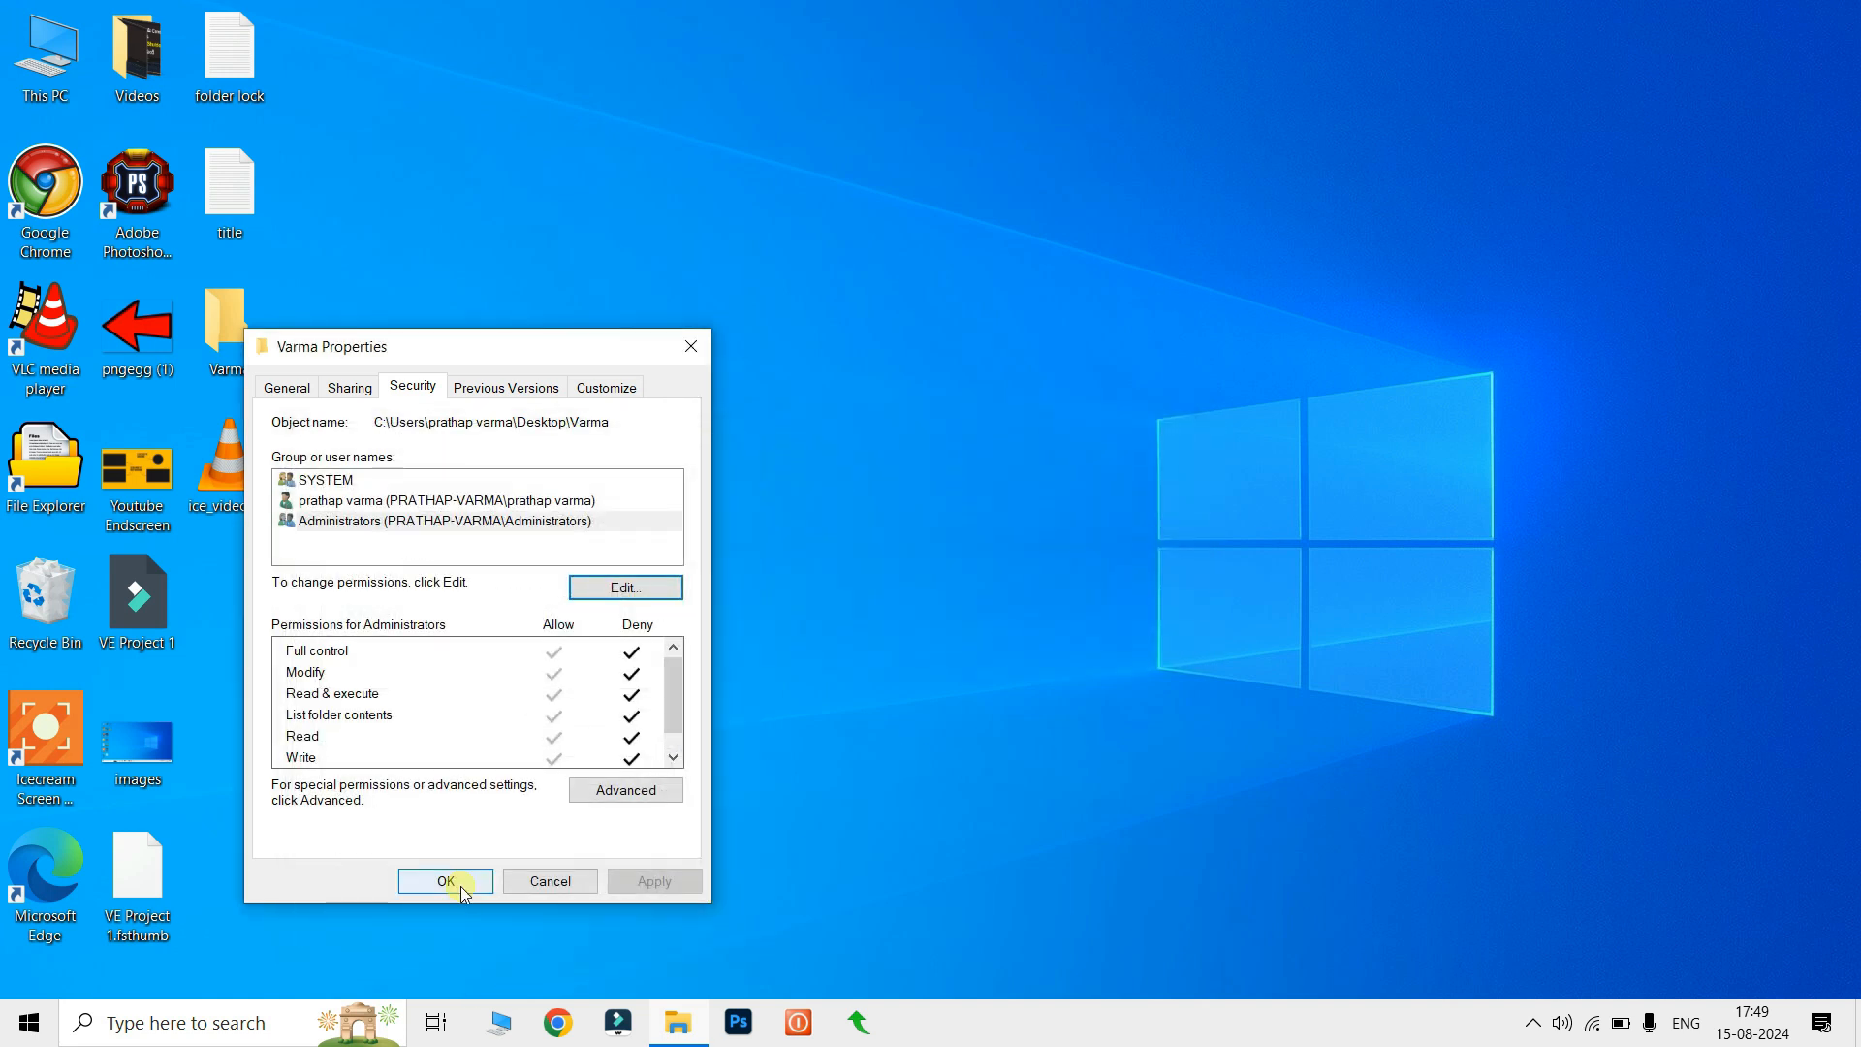
pyautogui.click(461, 883)
pyautogui.click(250, 352)
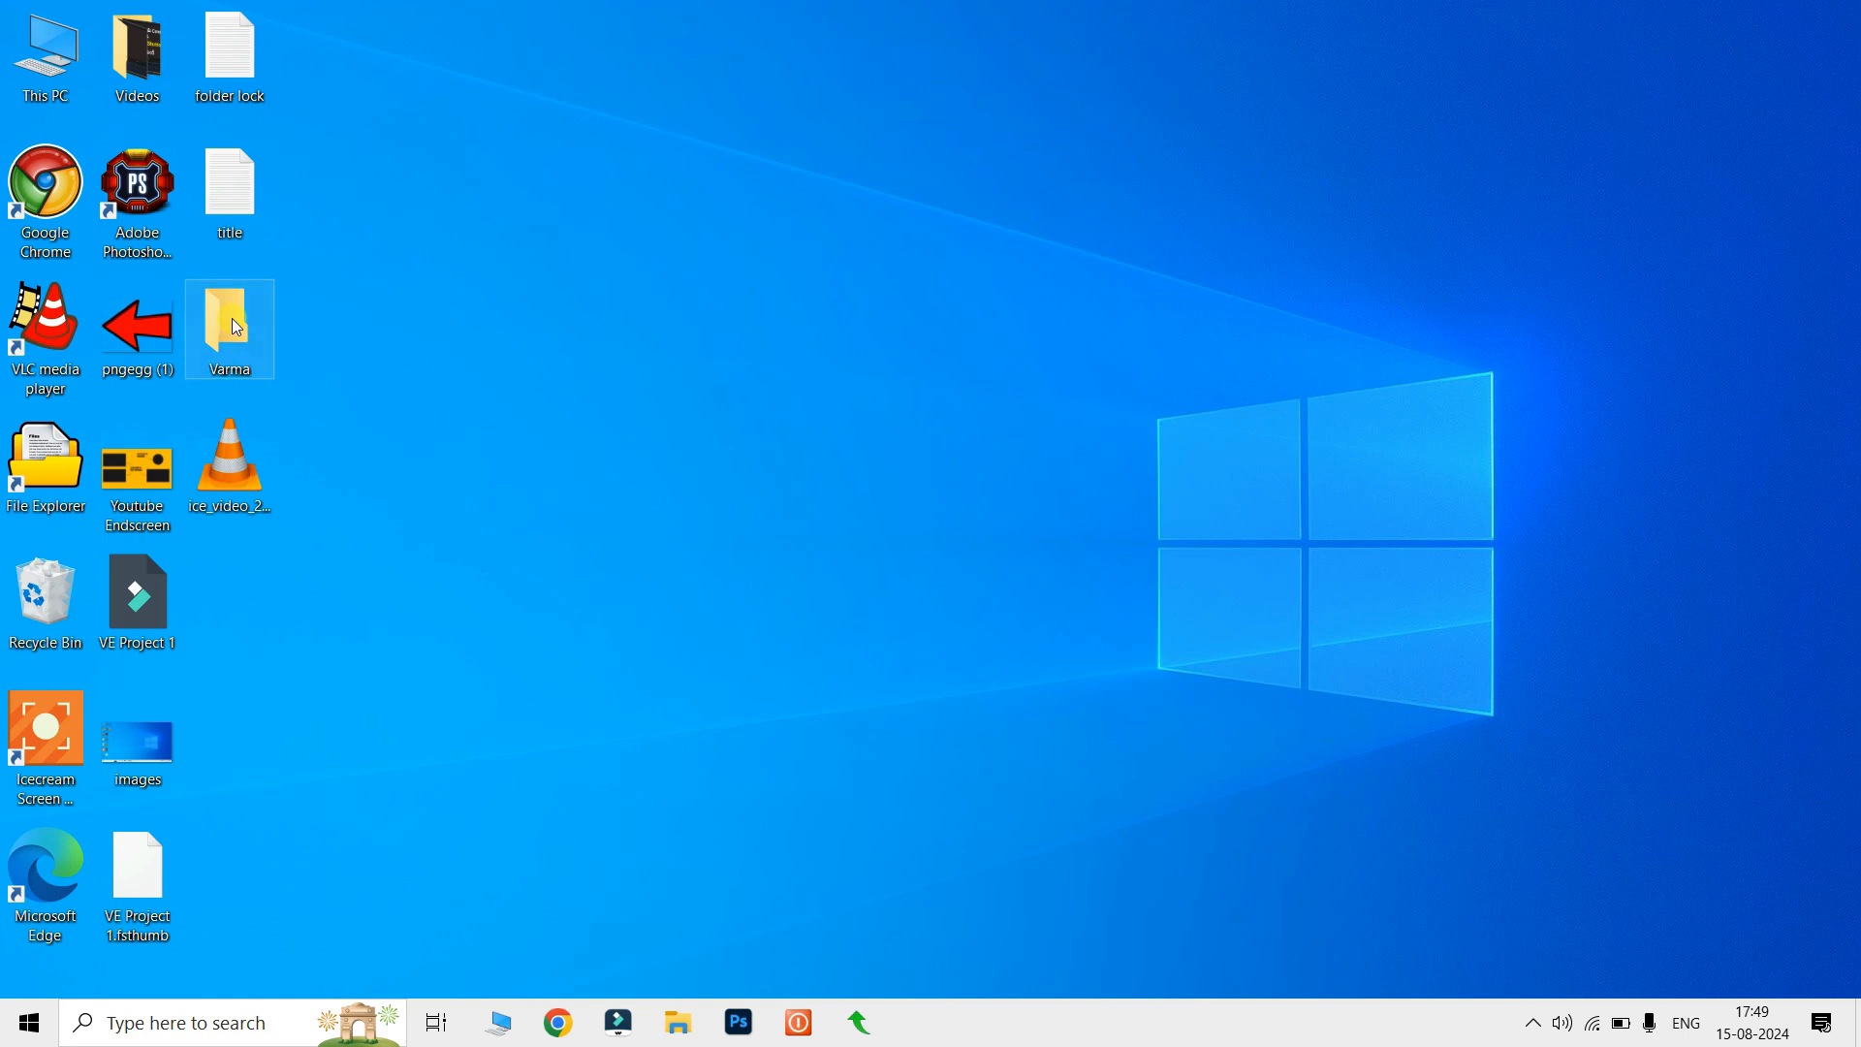
pyautogui.doubleClick(235, 326)
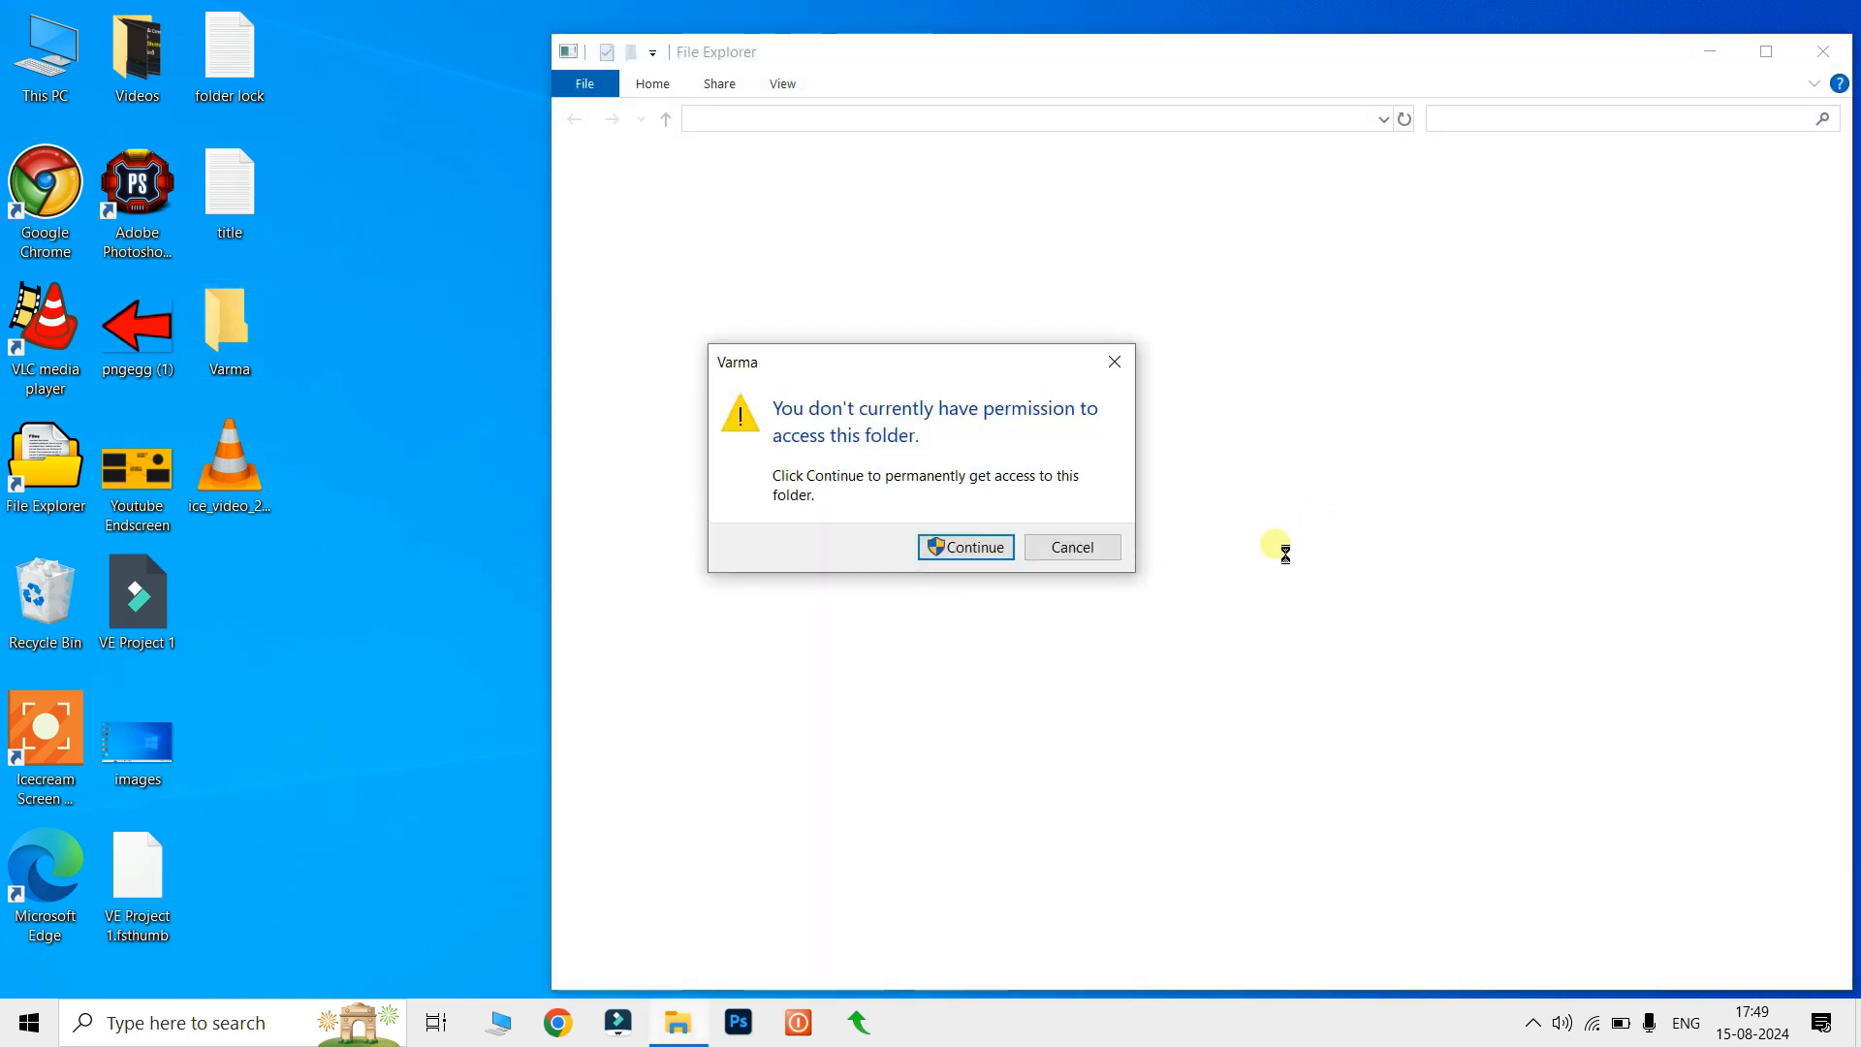
pyautogui.click(1012, 549)
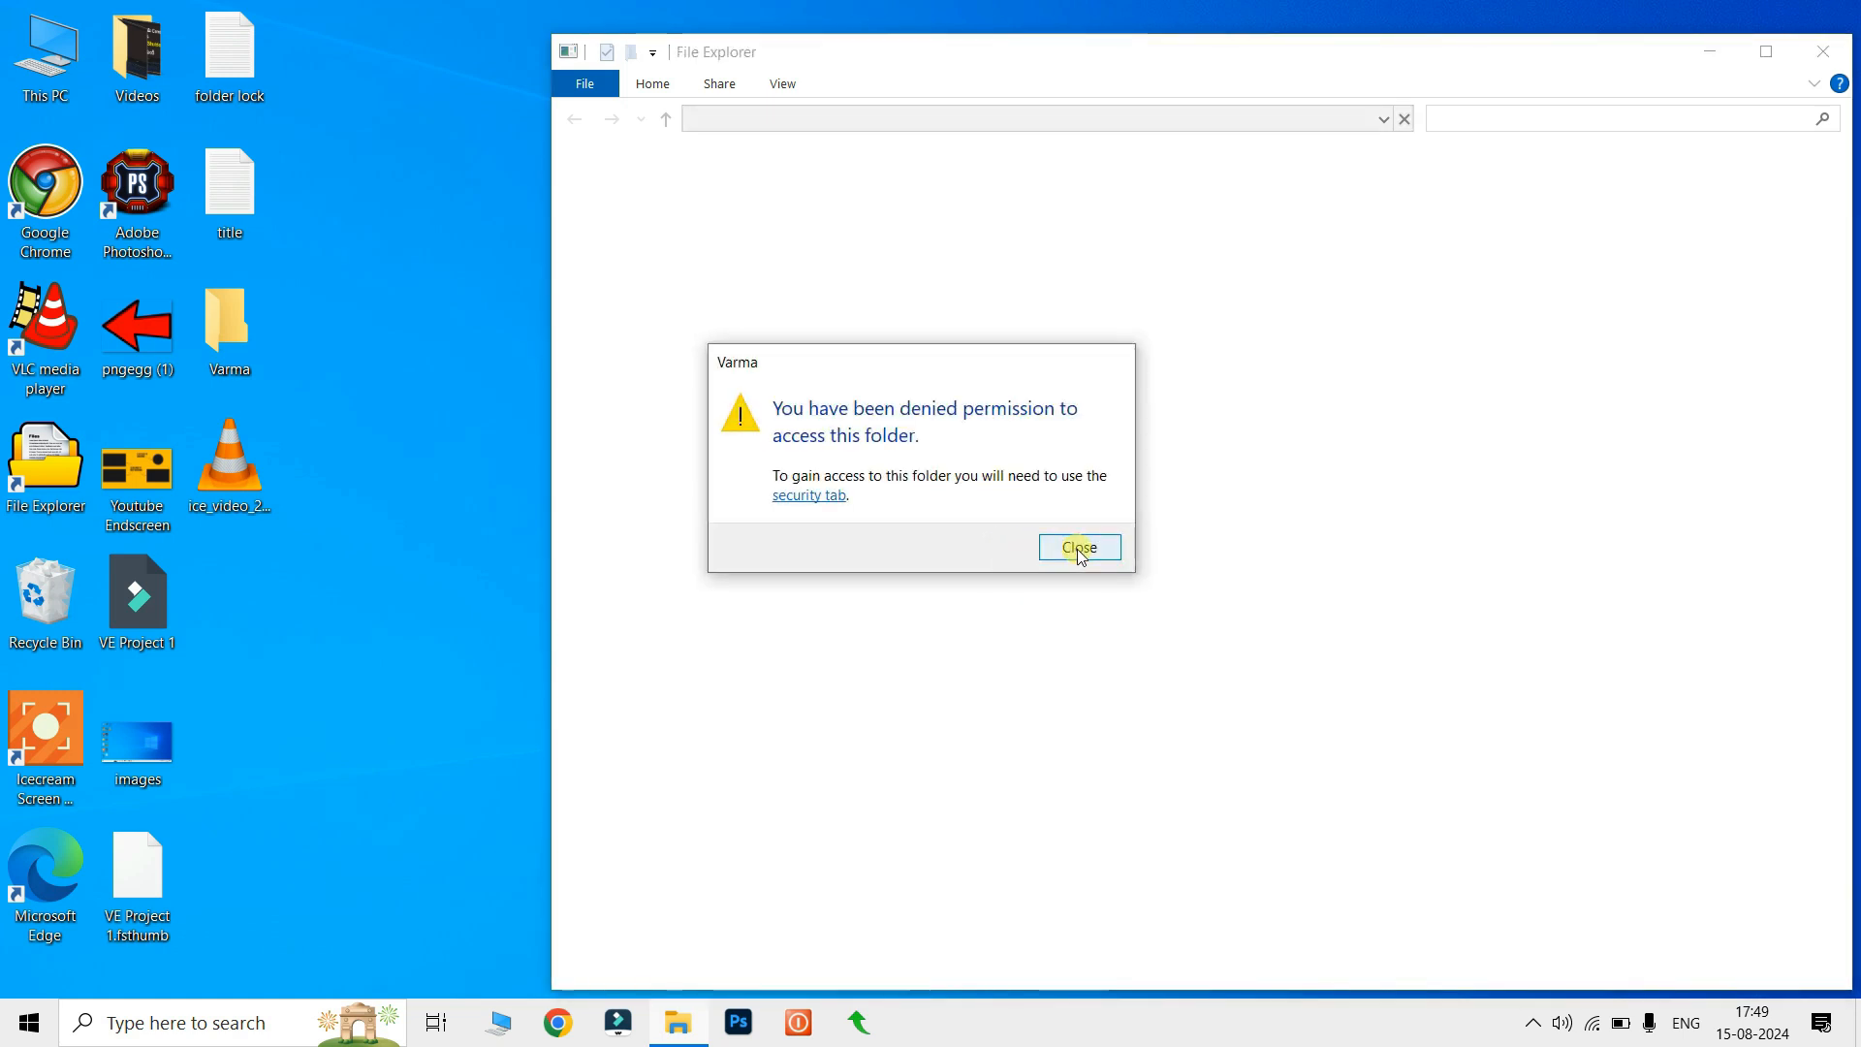
pyautogui.click(1080, 548)
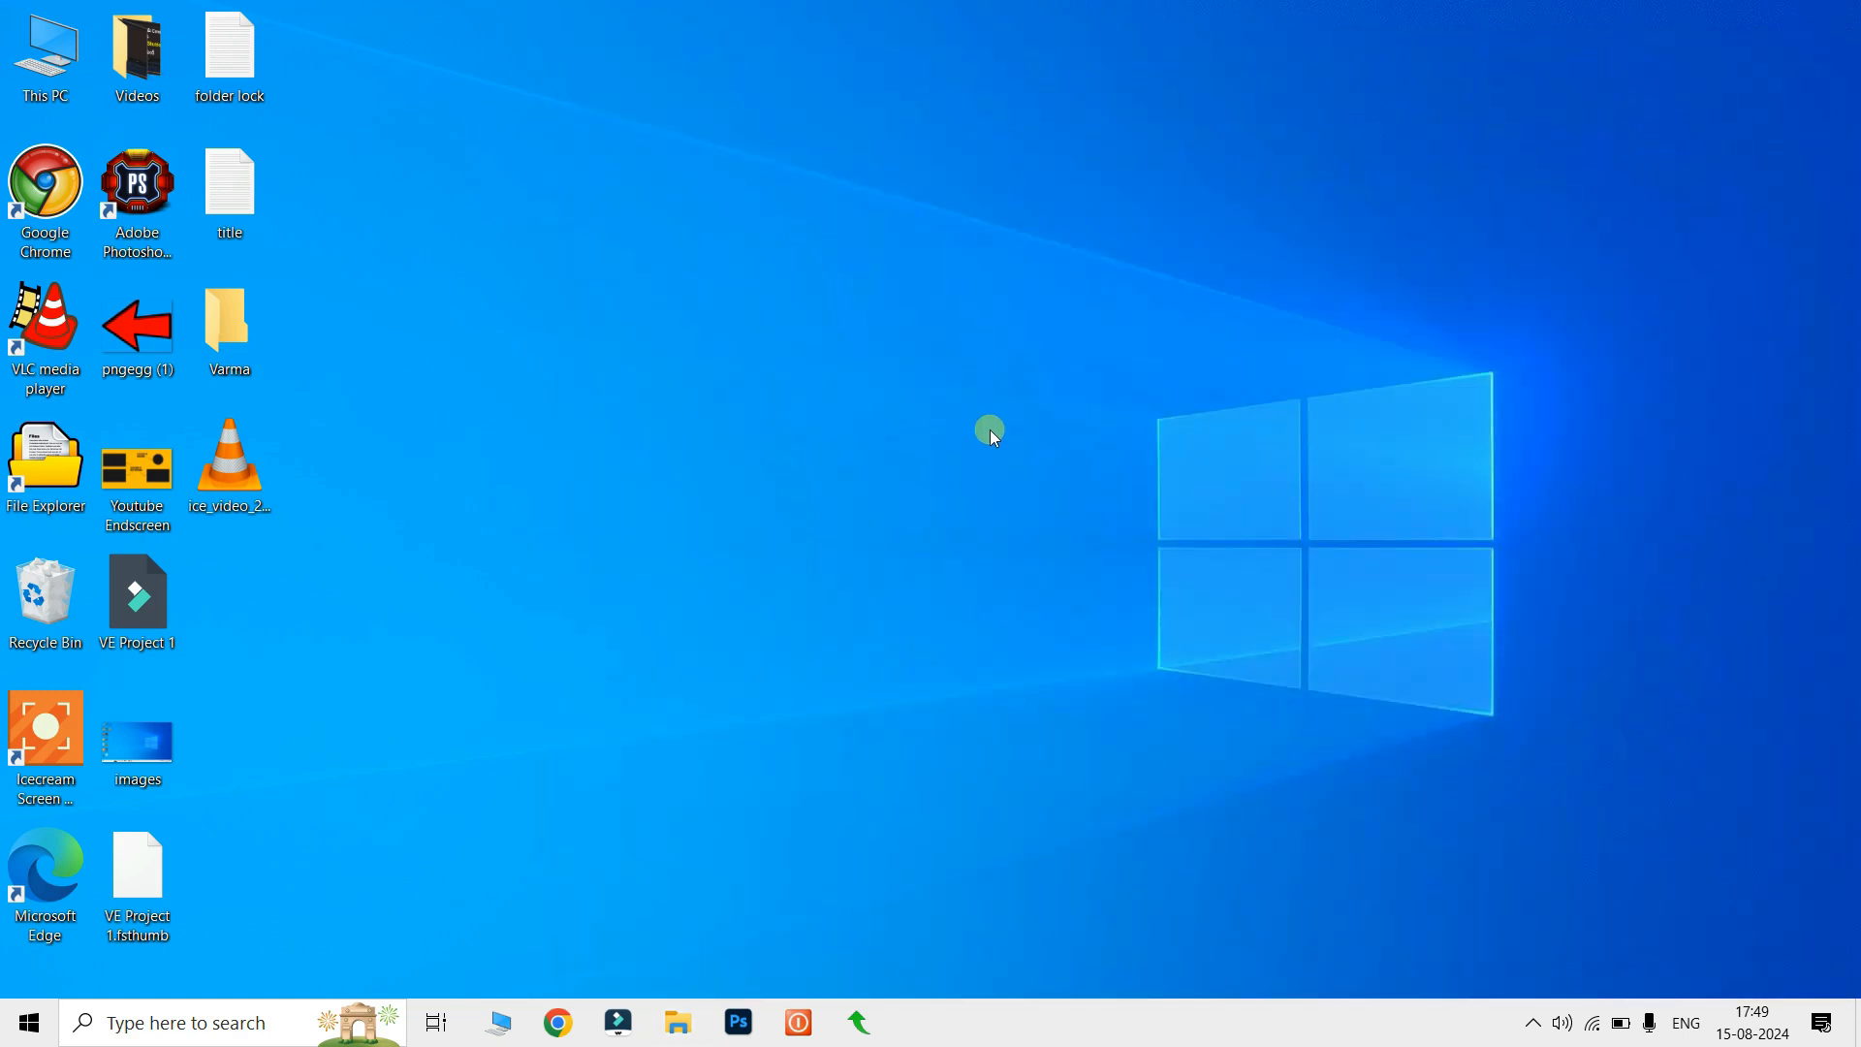
# Step: Reopen the Varma folder's Security permissions editor to review Administrators' denied permissions
pyautogui.rightClick(246, 320)
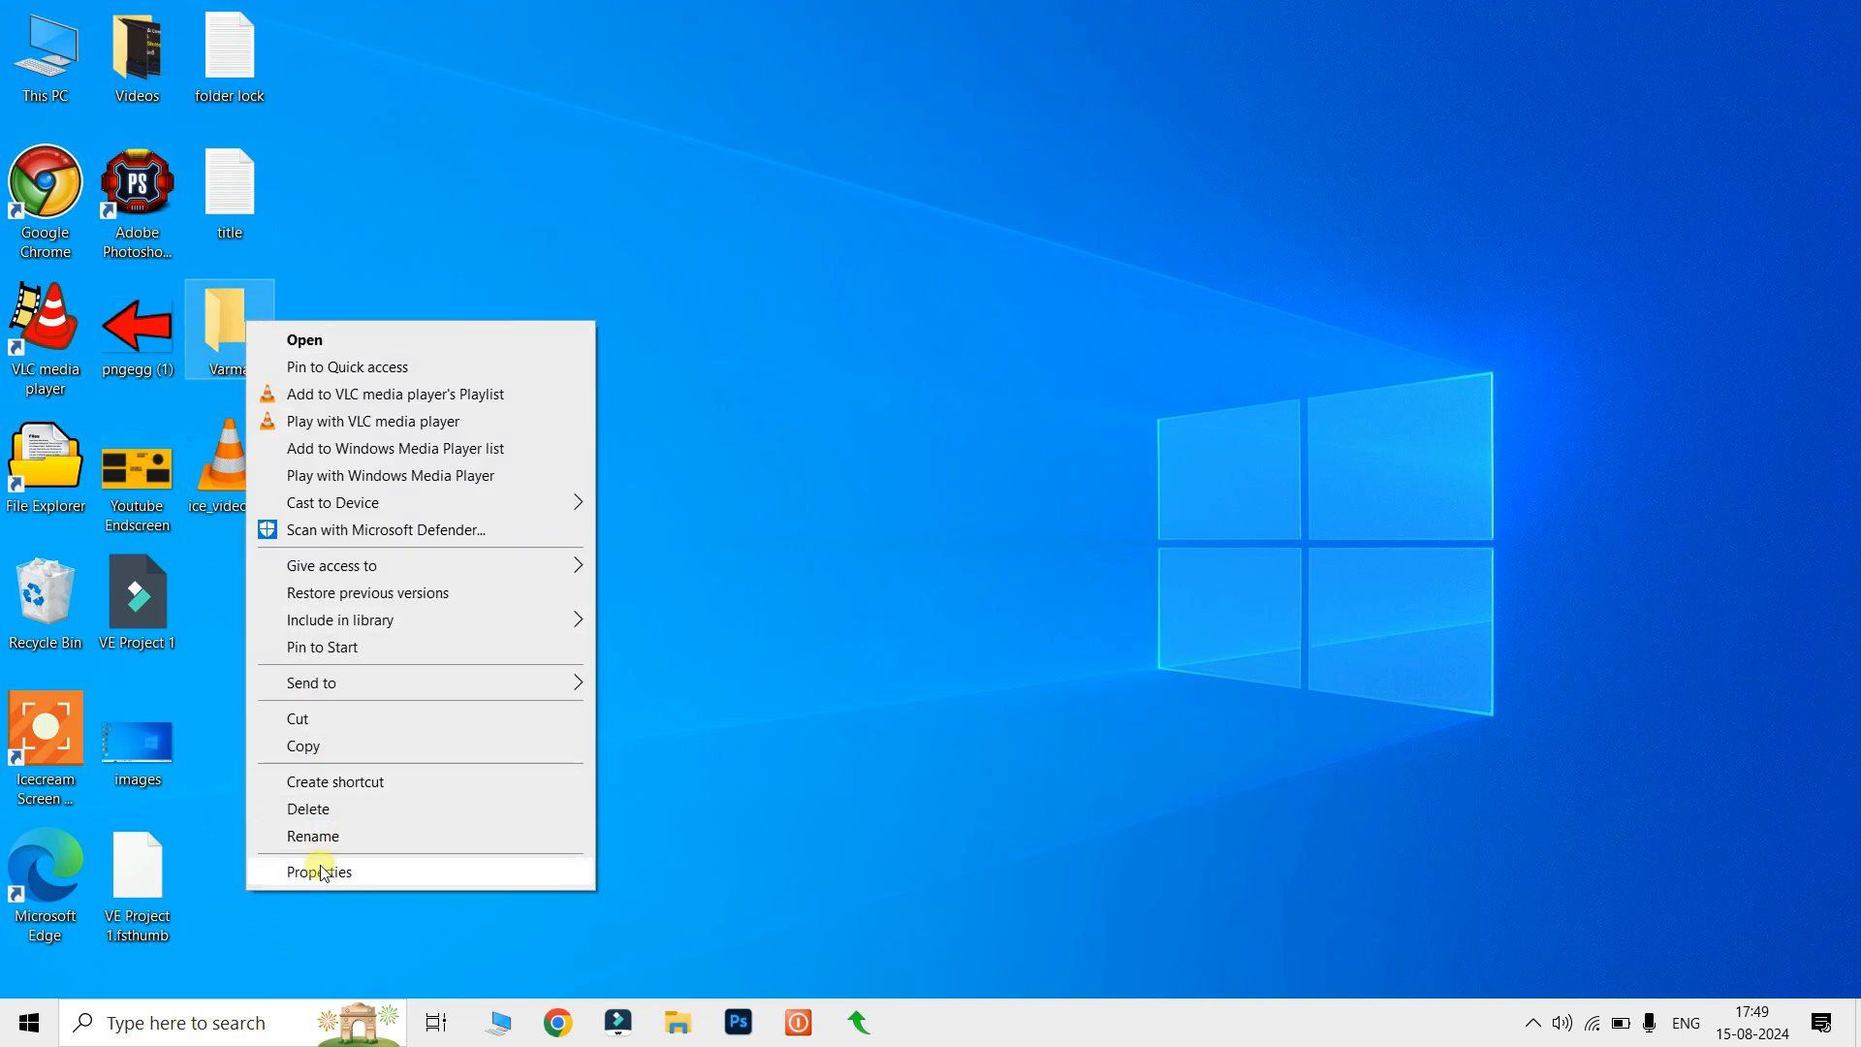
pyautogui.click(324, 872)
pyautogui.click(423, 381)
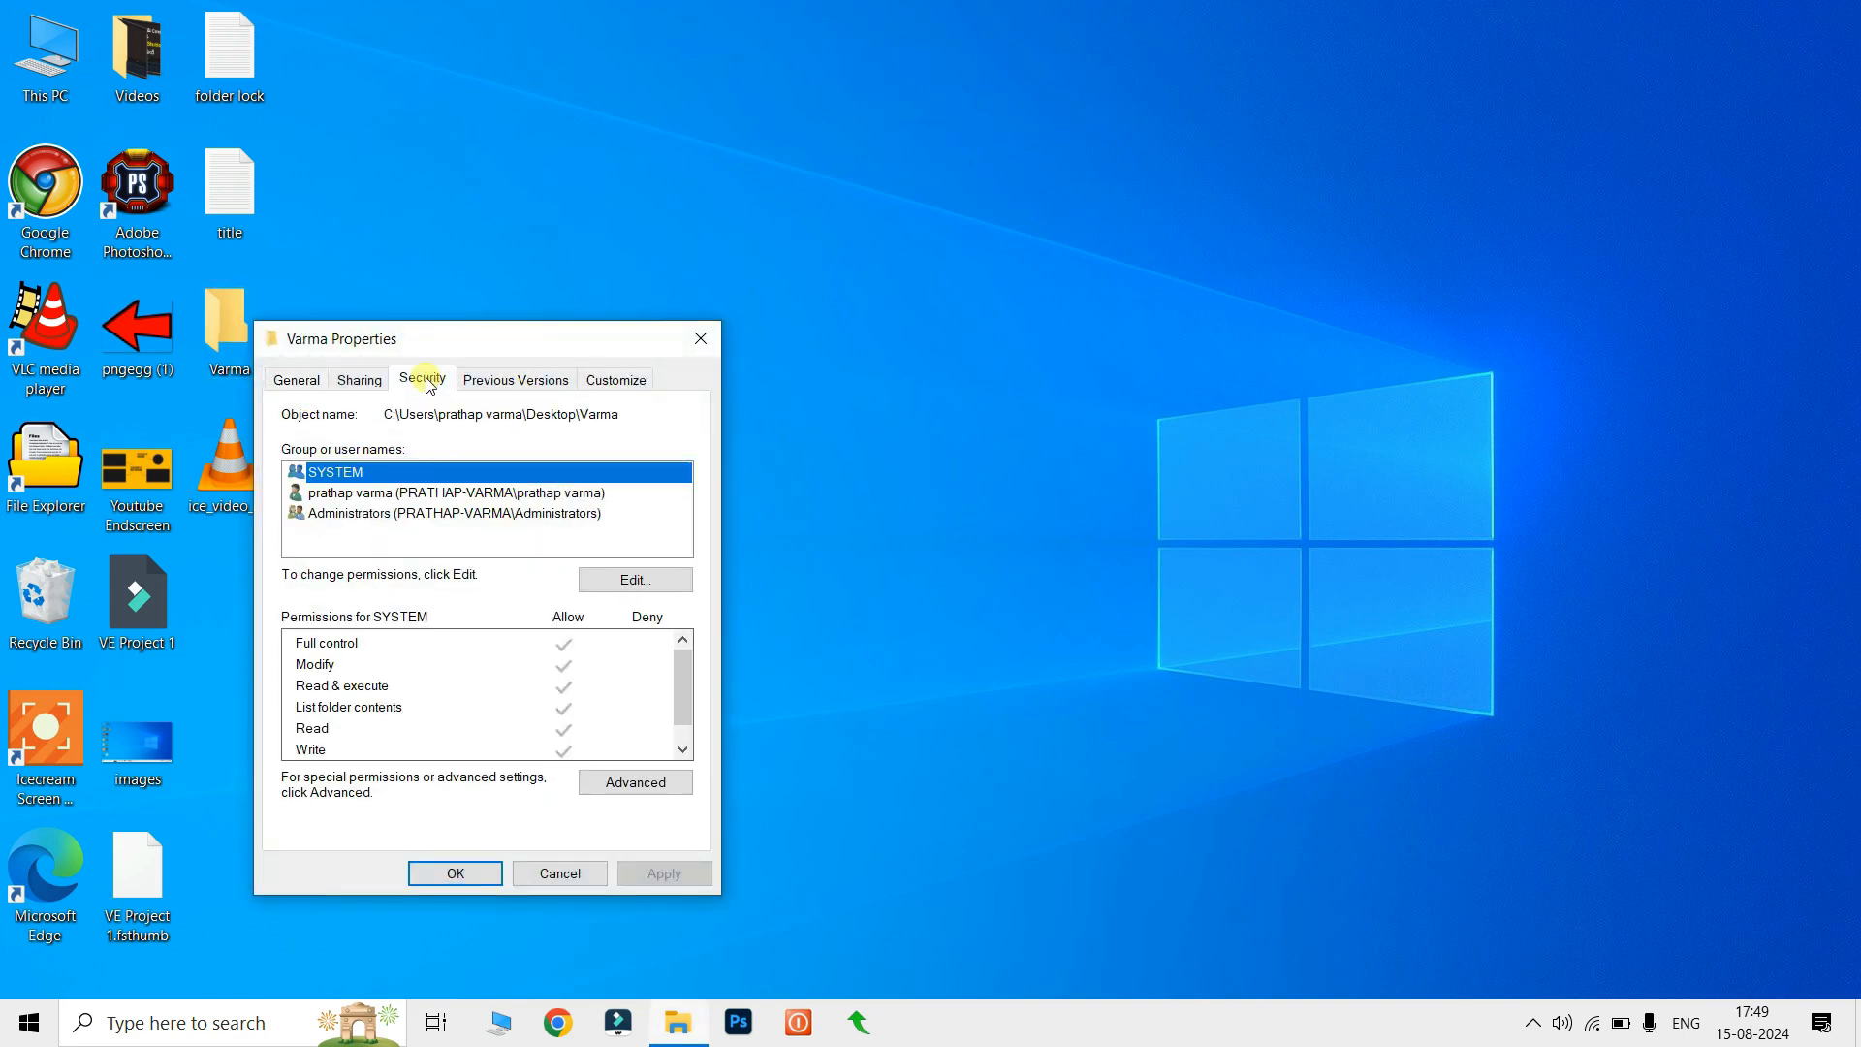
pyautogui.click(344, 513)
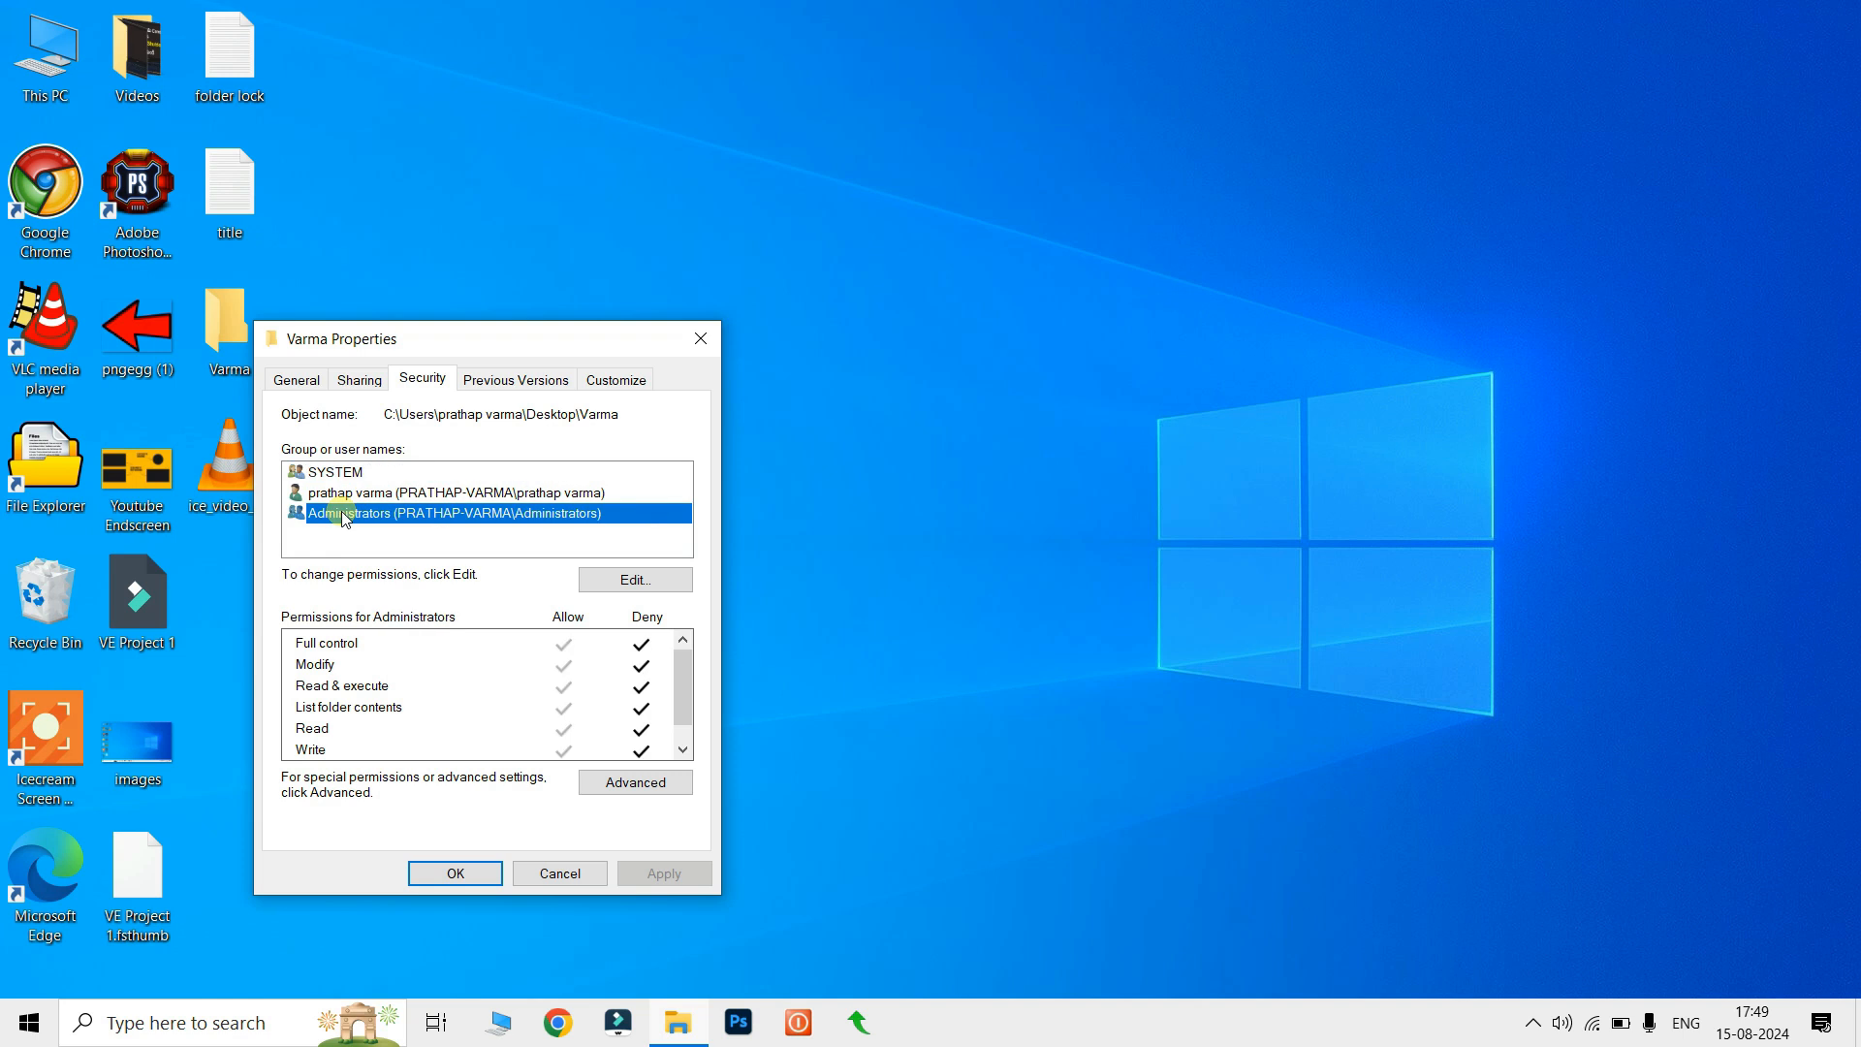
pyautogui.click(617, 577)
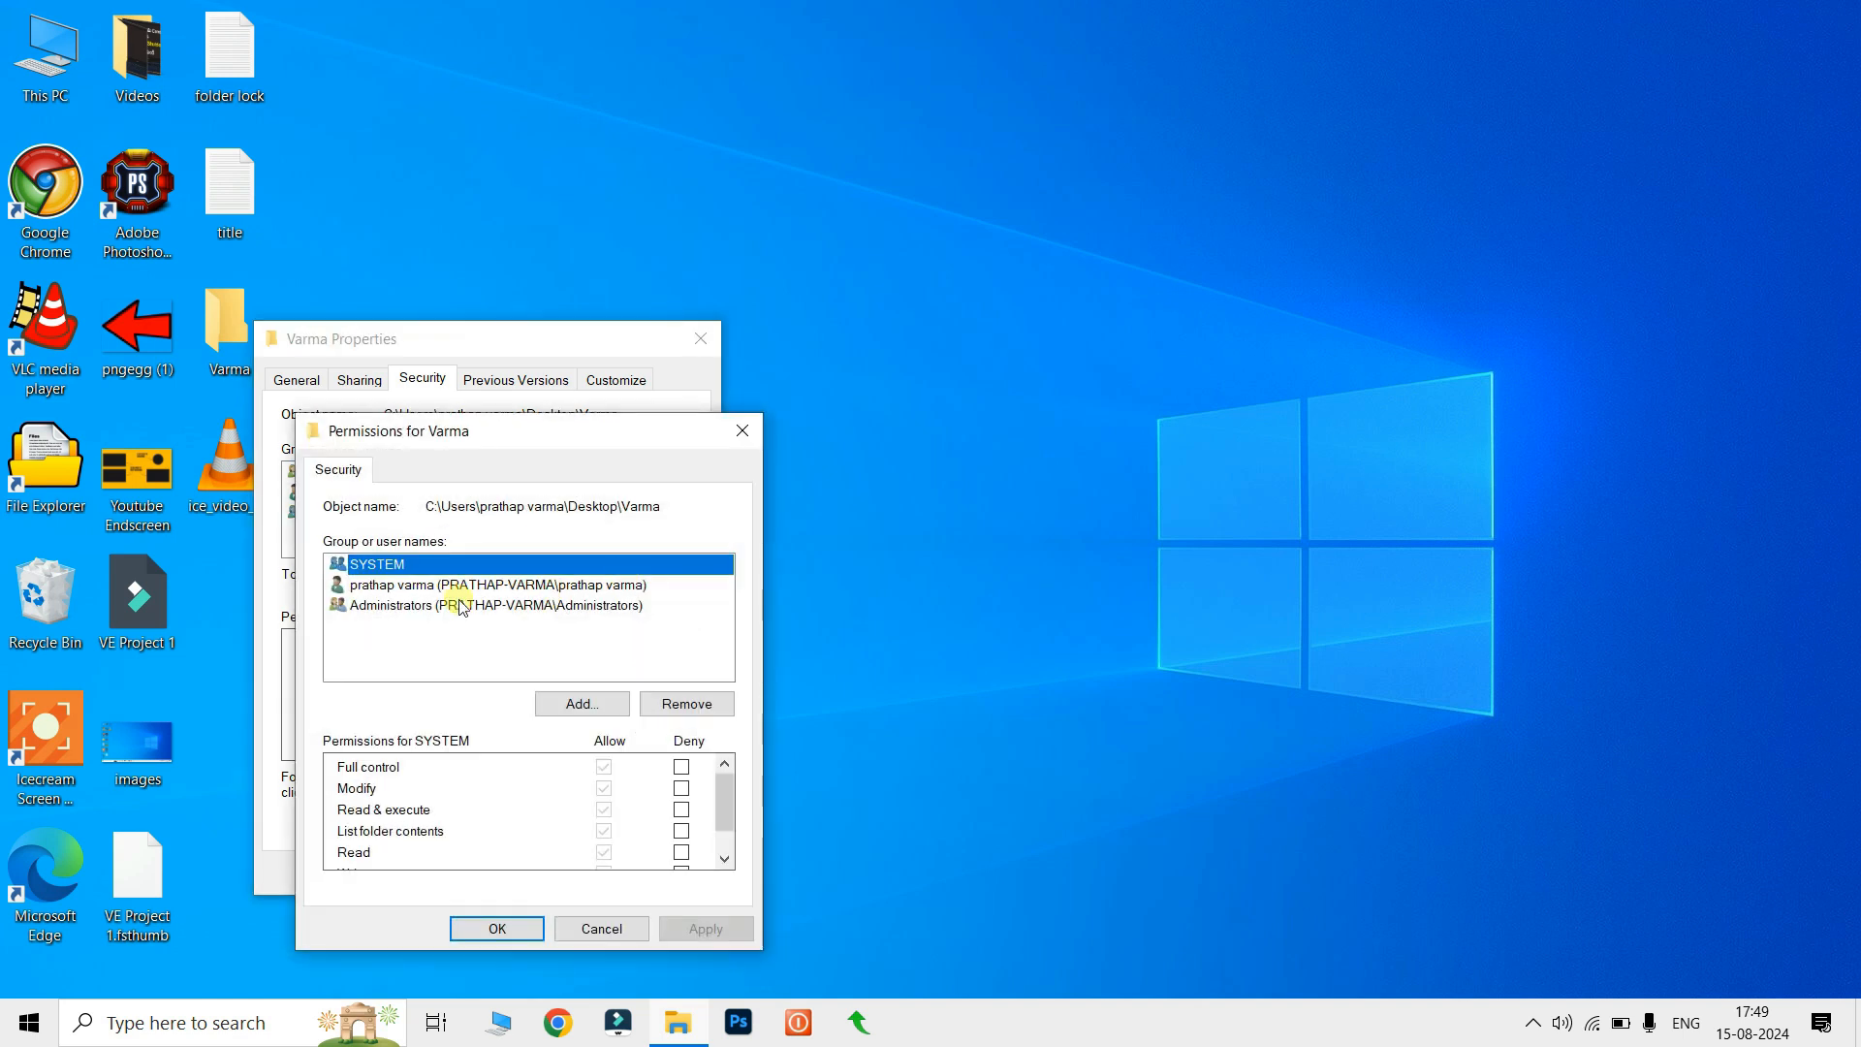
# Step: Clear the Administrators Deny entries on Varma, apply, and close the dialogs
pyautogui.click(387, 607)
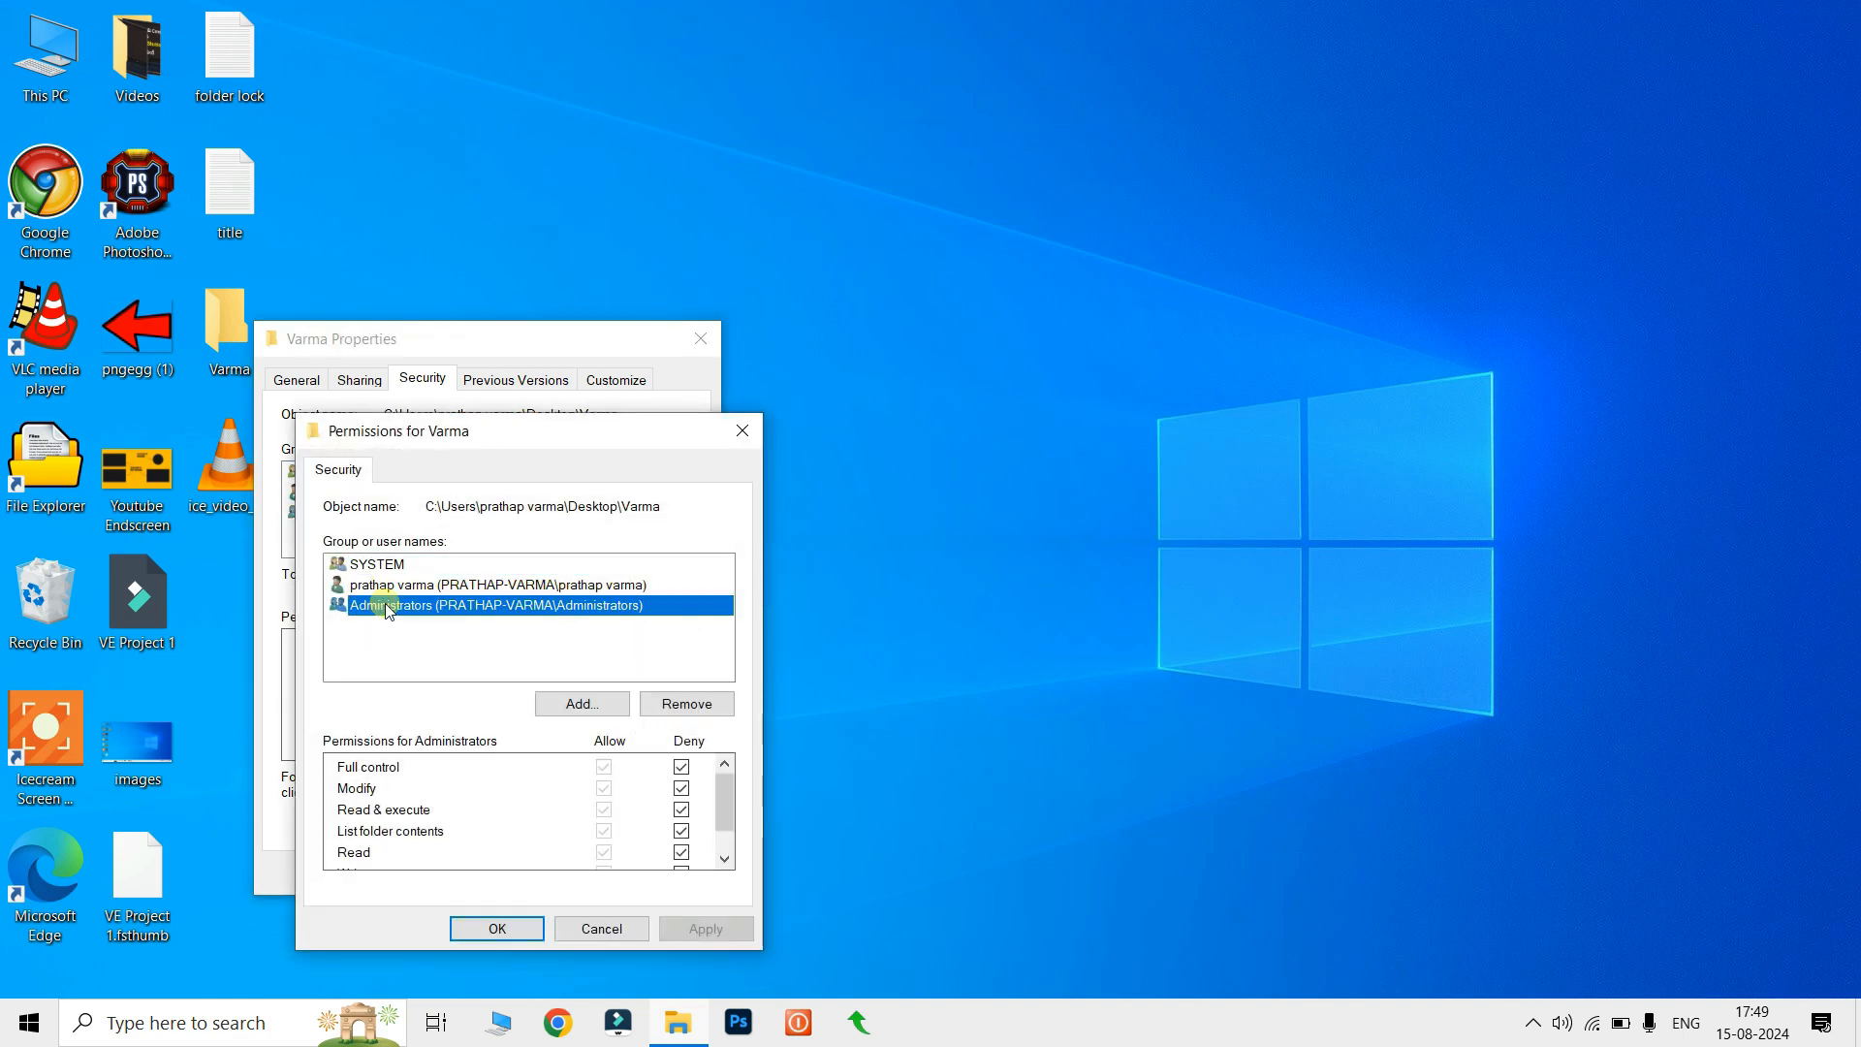
pyautogui.click(700, 708)
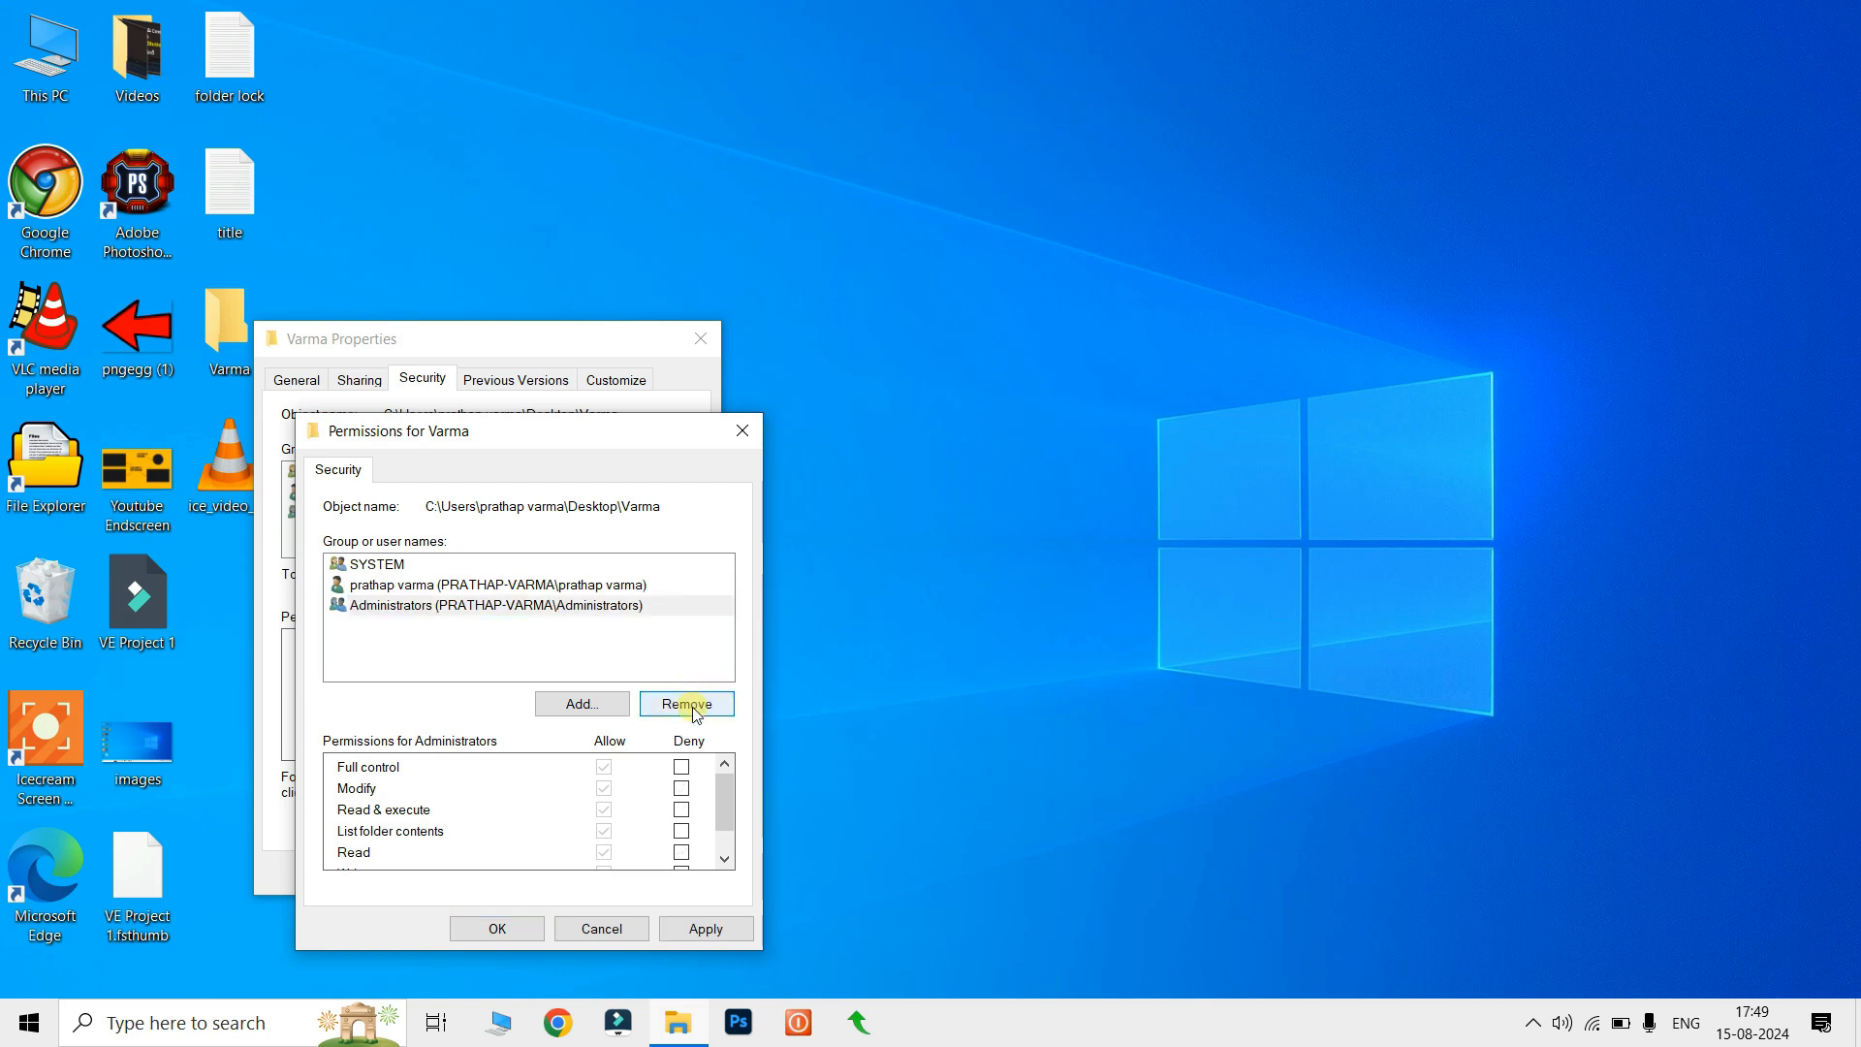
pyautogui.scroll(-1, 685, 783)
pyautogui.scroll(1, 694, 785)
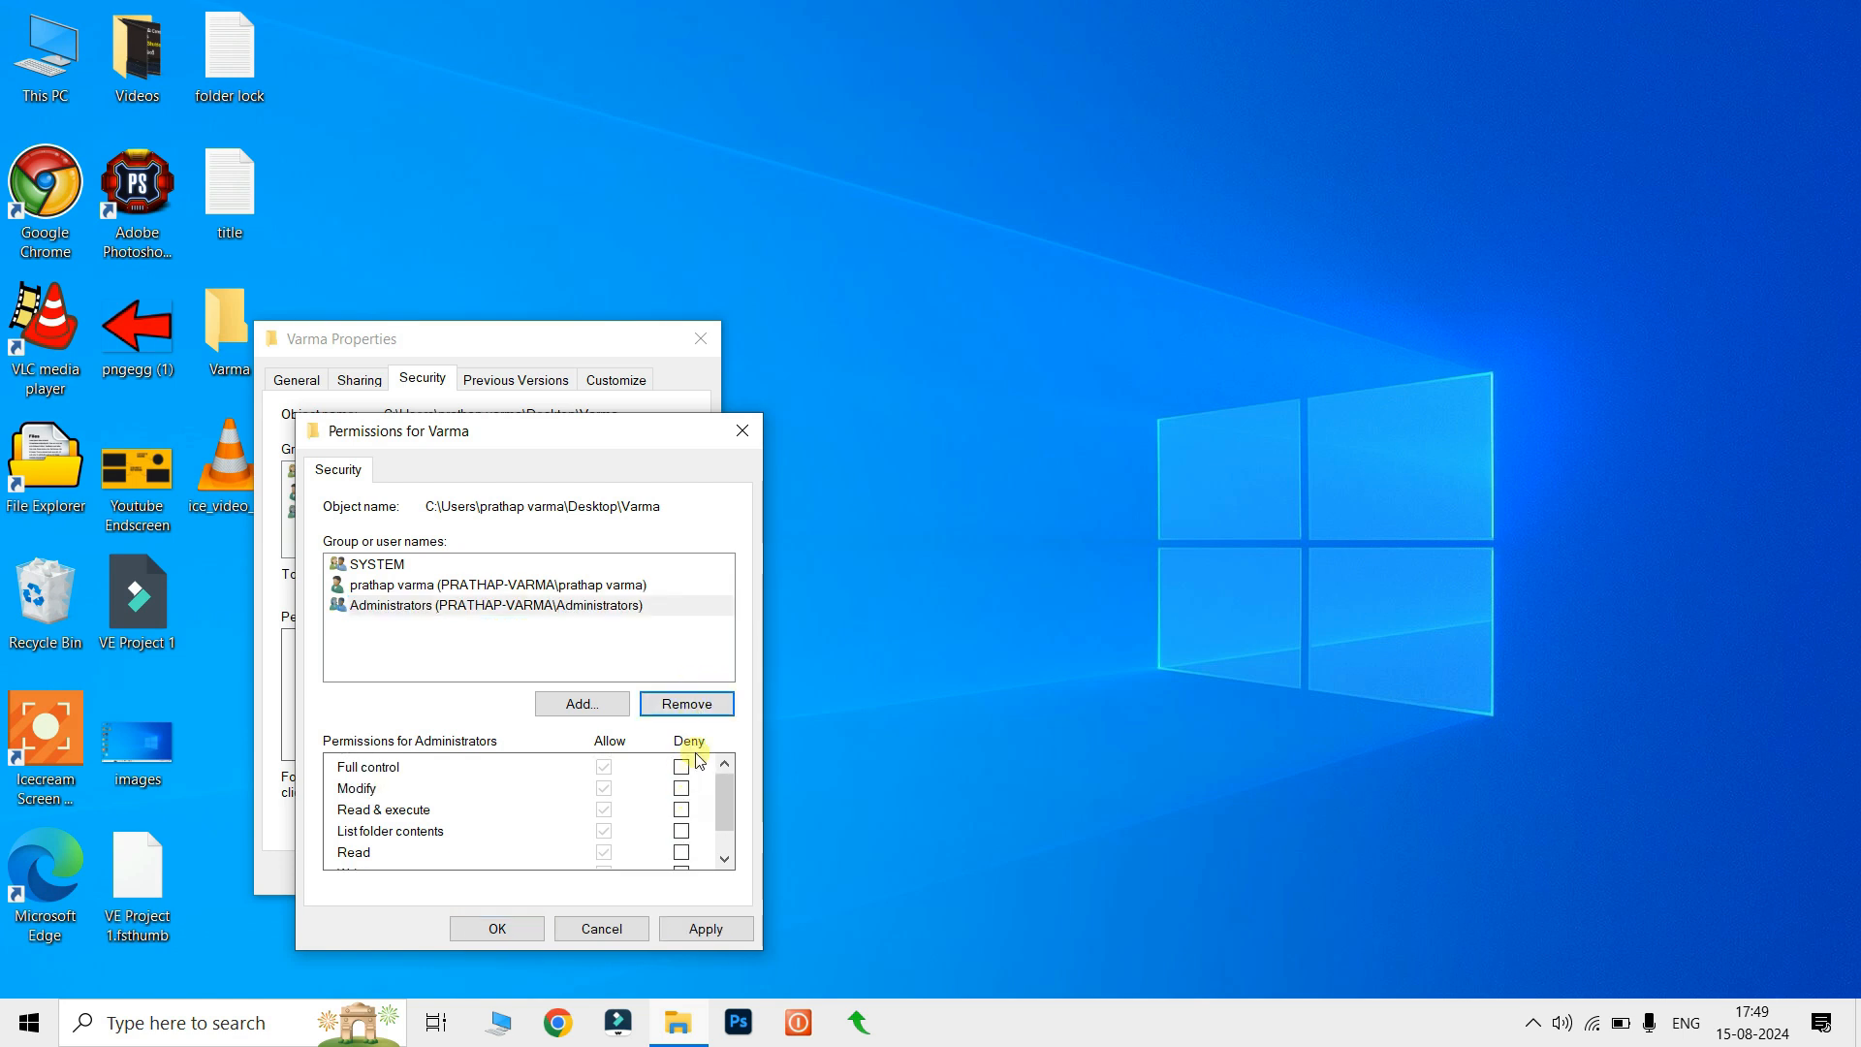
pyautogui.click(700, 929)
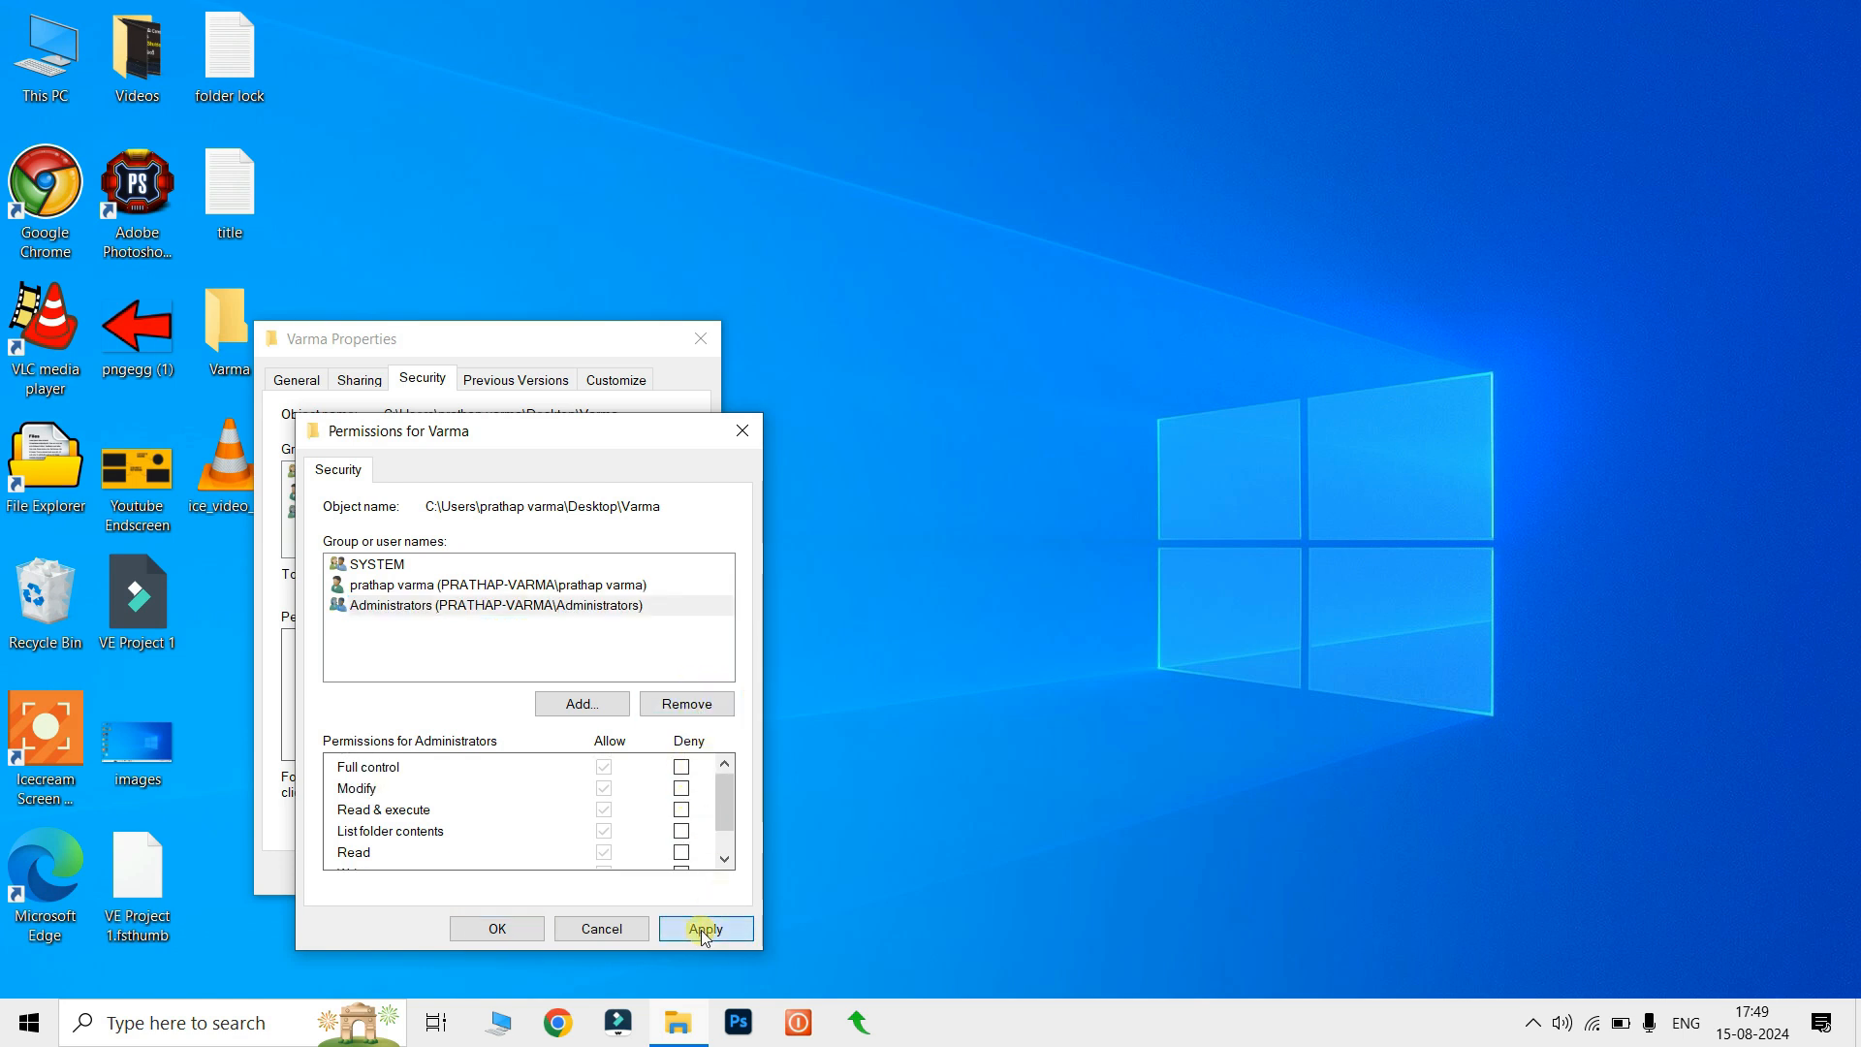
pyautogui.click(518, 926)
pyautogui.click(487, 871)
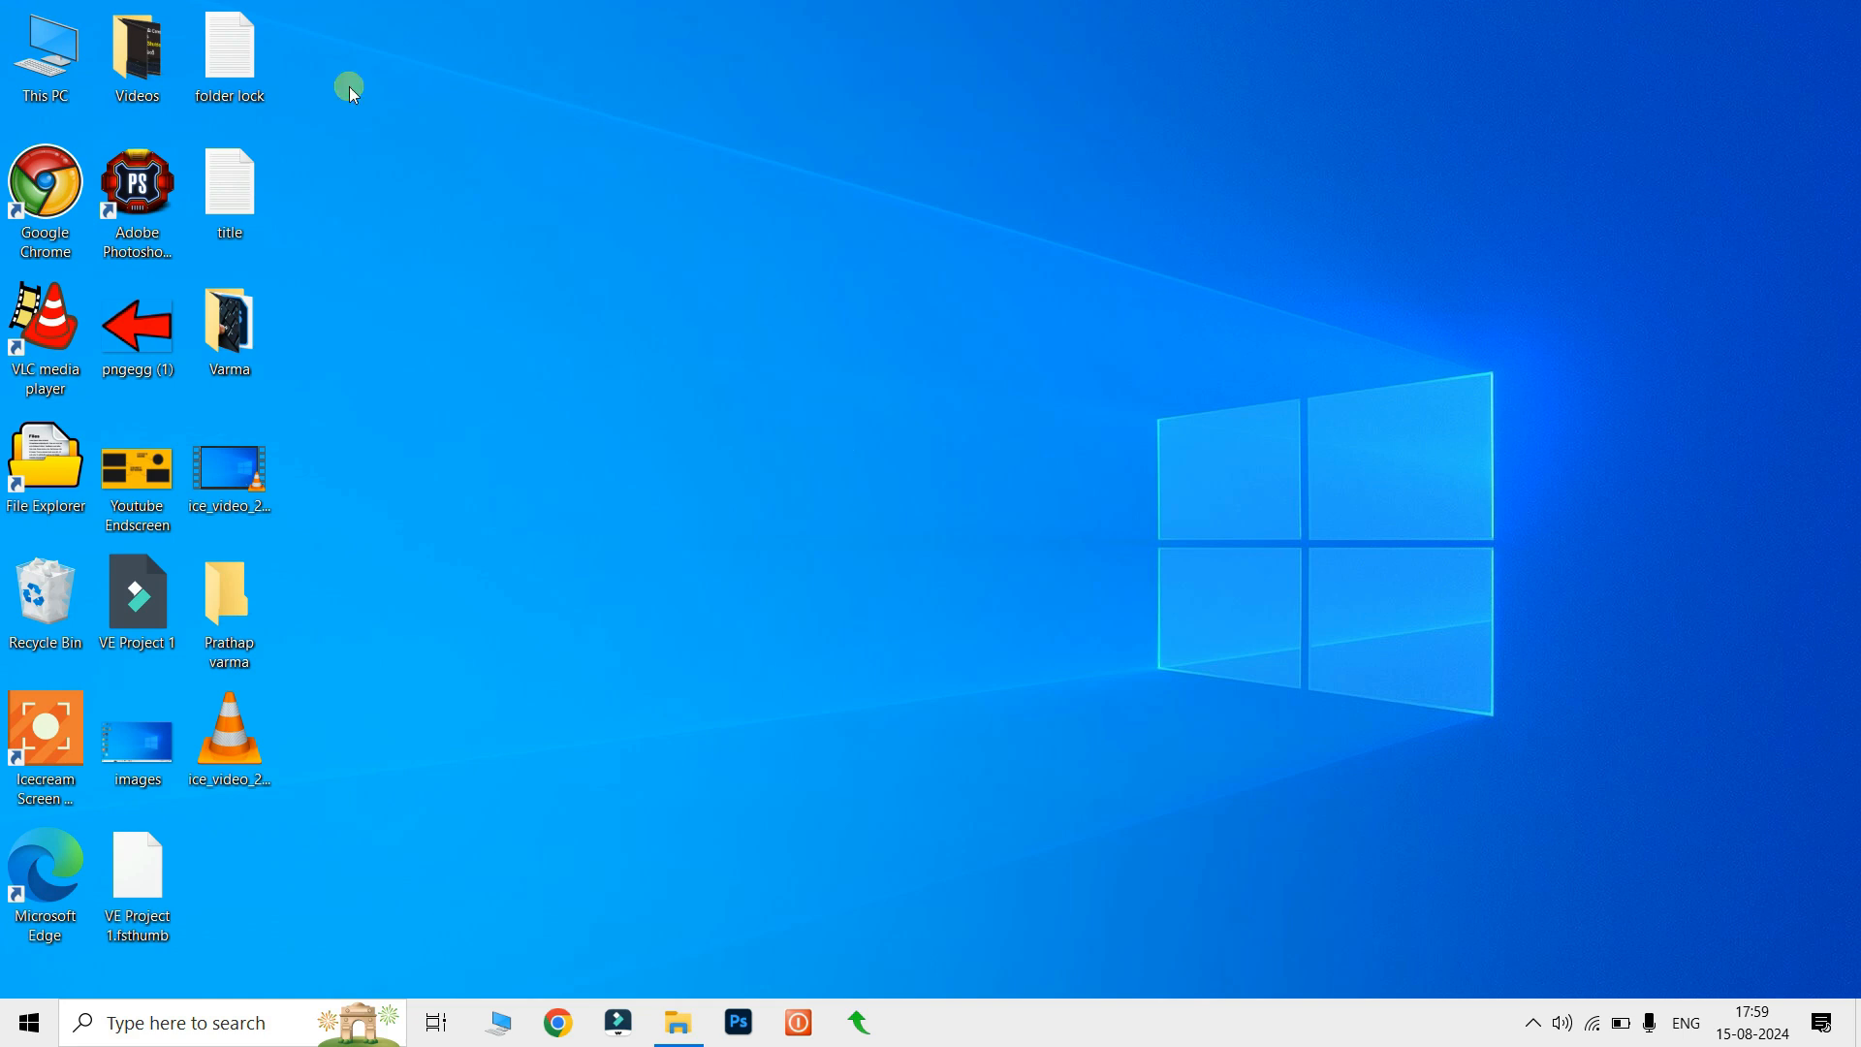
# Step: Open 'folder lock' in maximized Notepad, select the entire batch script, then close it
pyautogui.doubleClick(254, 45)
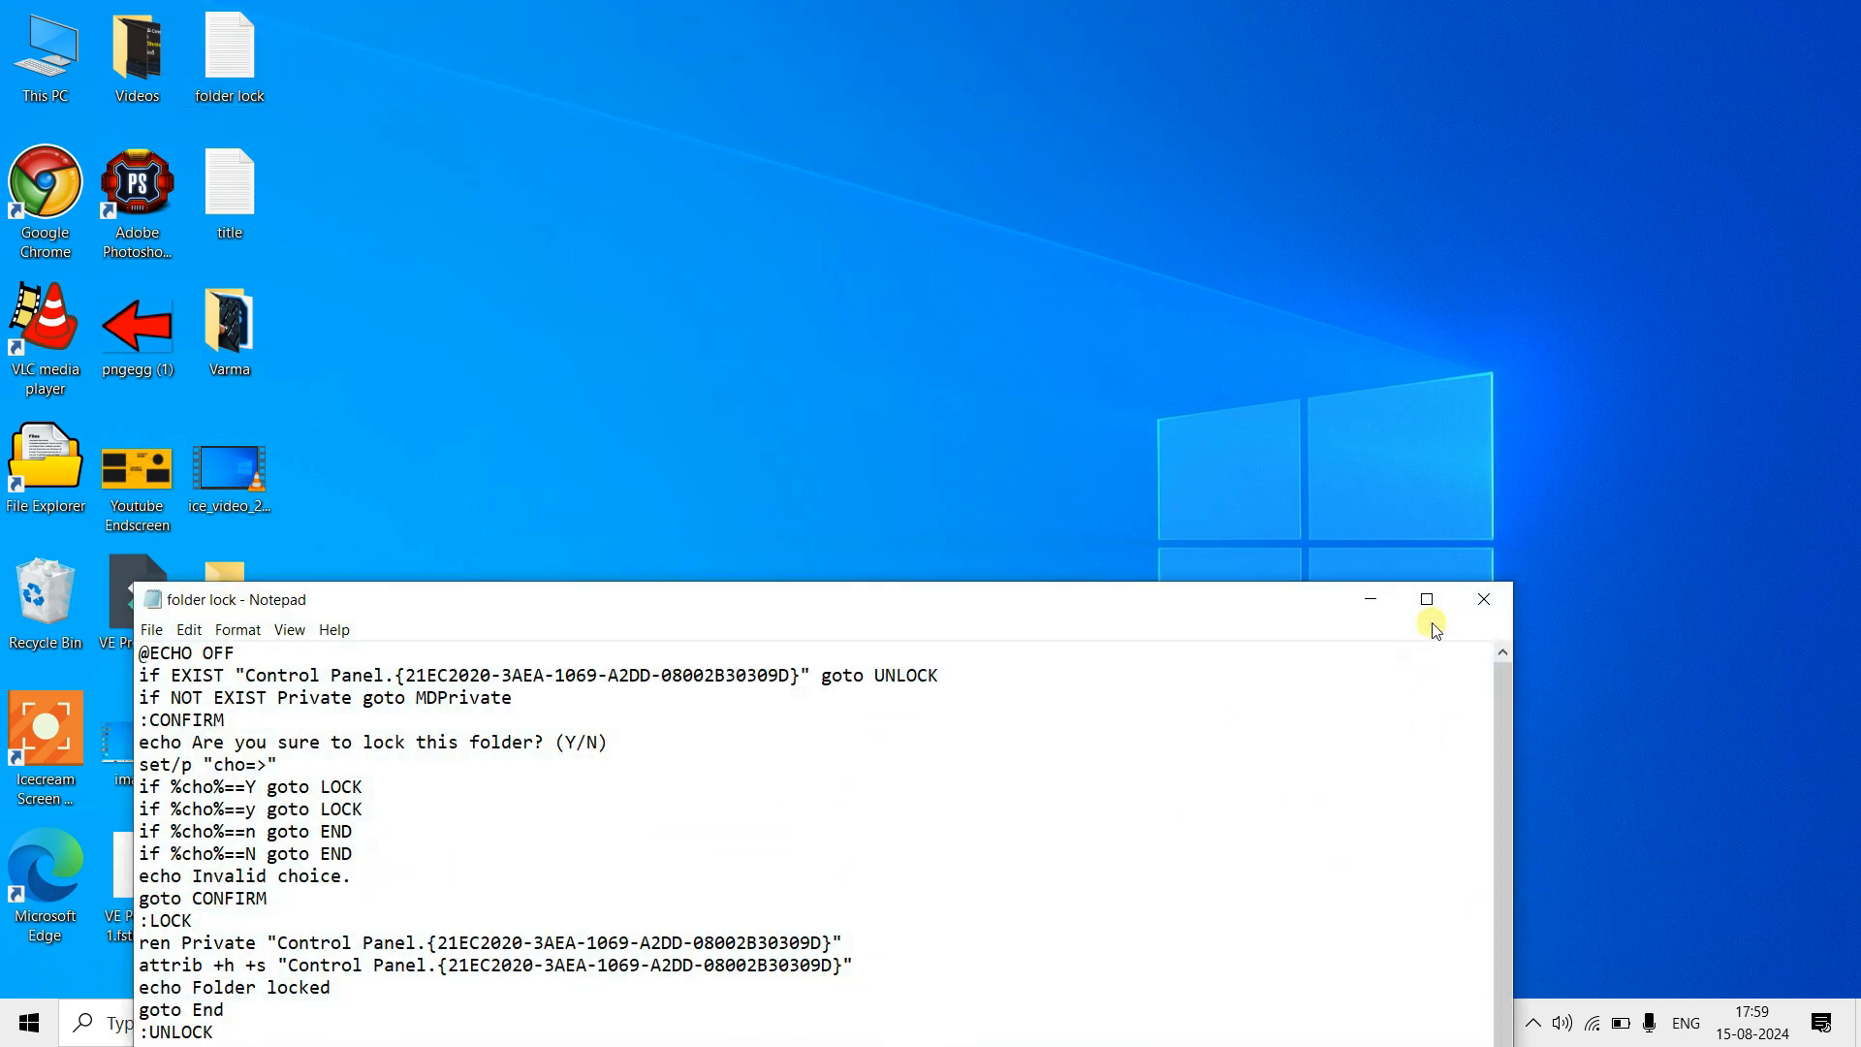
pyautogui.click(1427, 601)
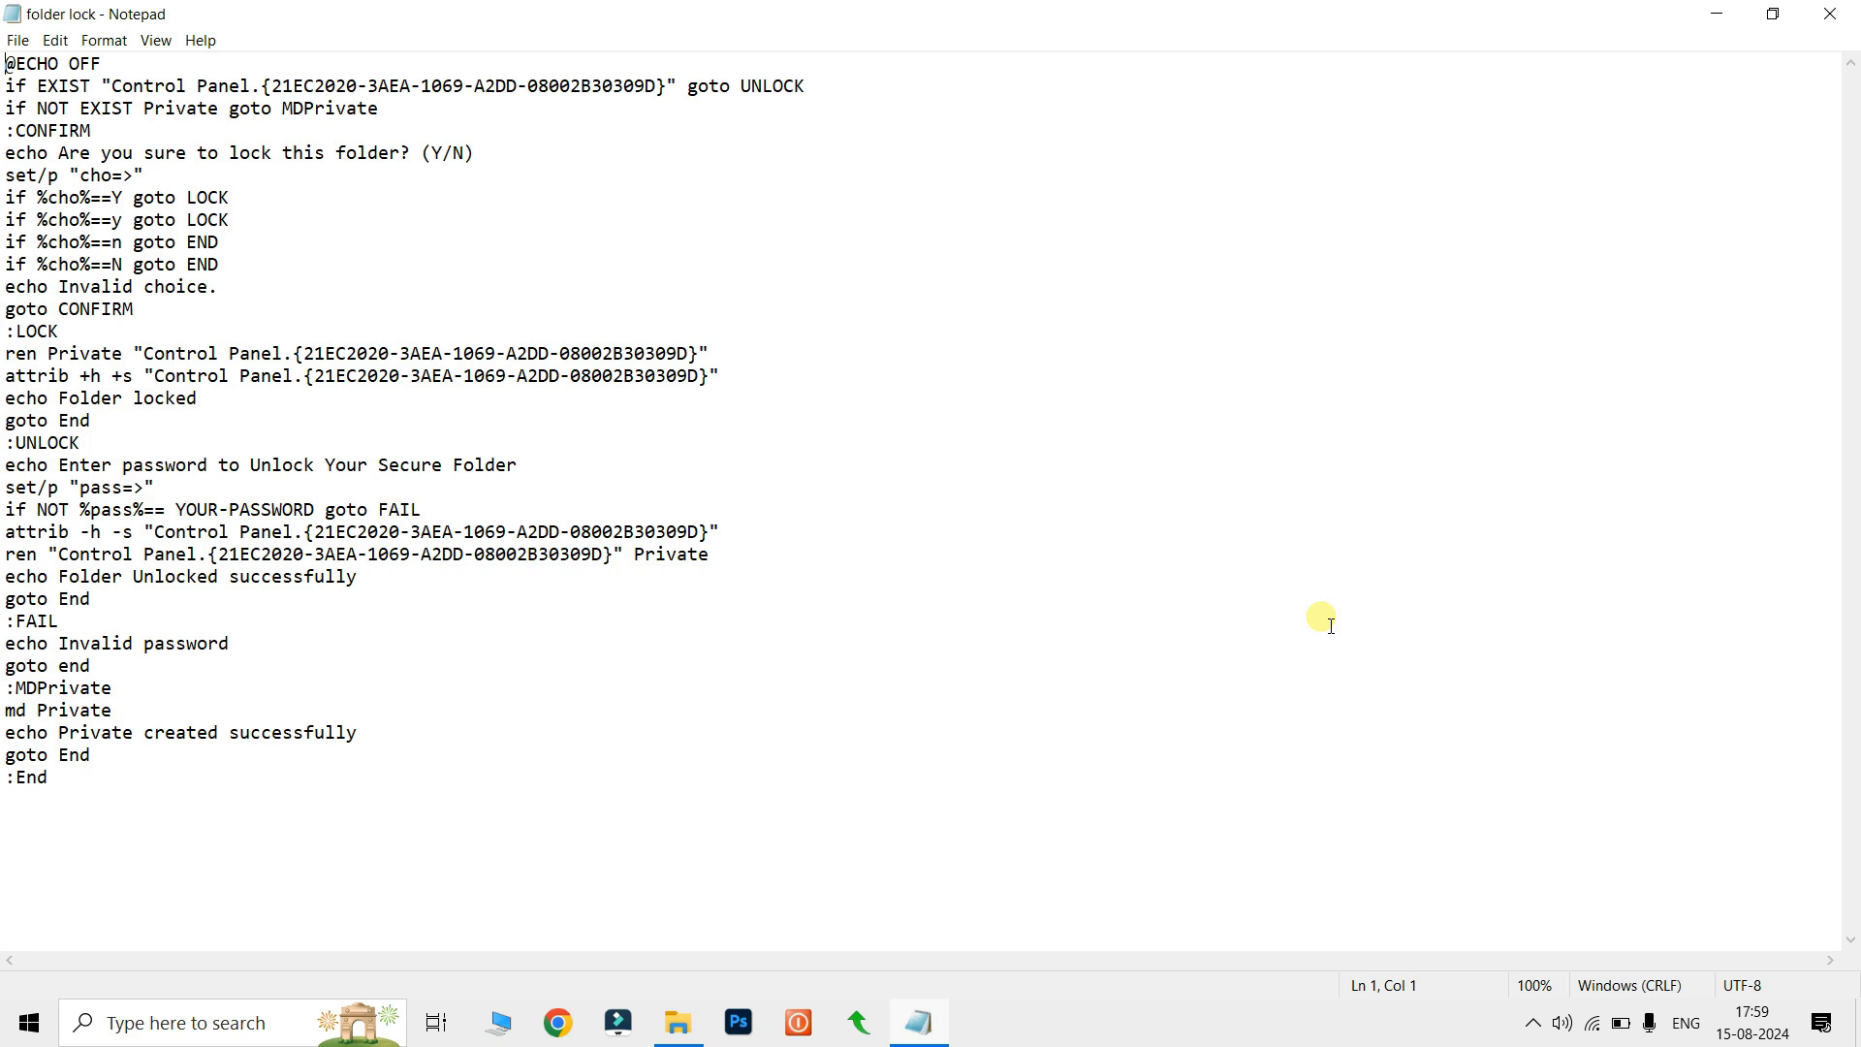
pyautogui.moveTo(155, 819); pyautogui.dragTo(5, 60)
pyautogui.hotkey('ctrl', 'c')
pyautogui.click(1830, 13)
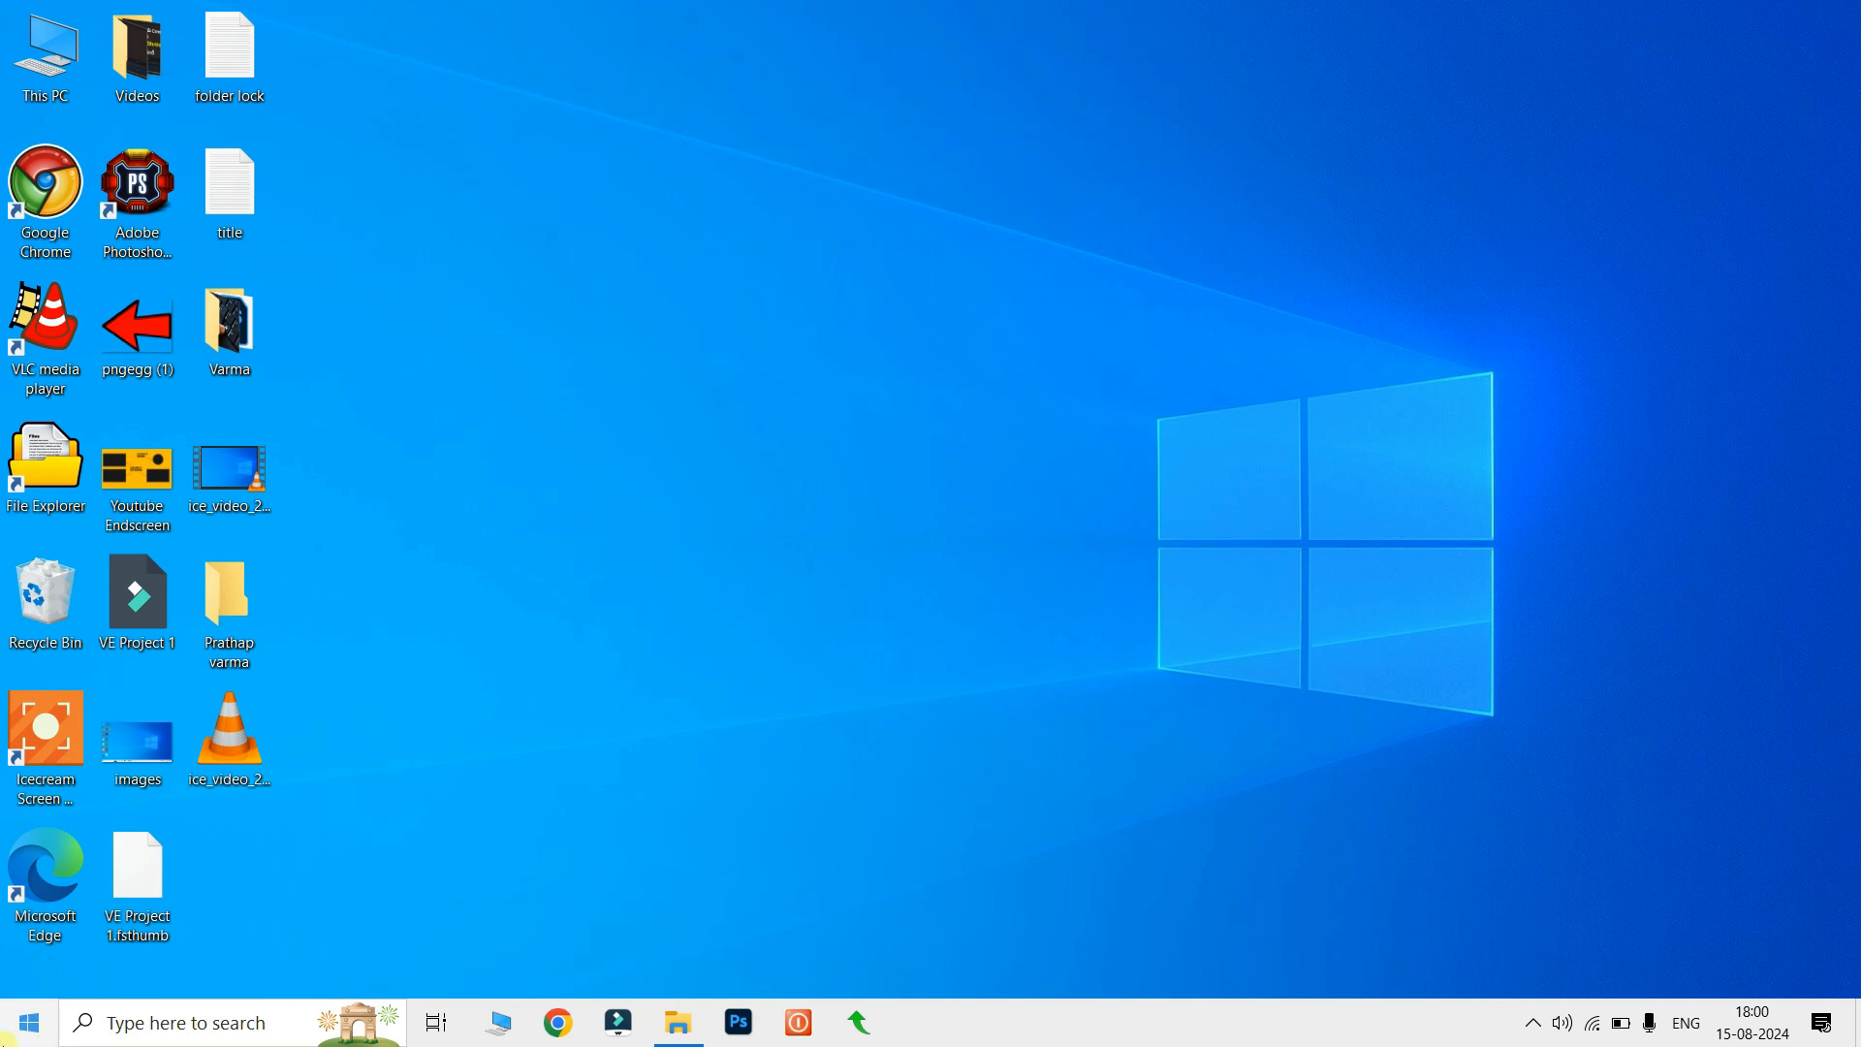
# Step: Launch a new Notepad from search and paste the folder-lock script into it
pyautogui.click(231, 1026)
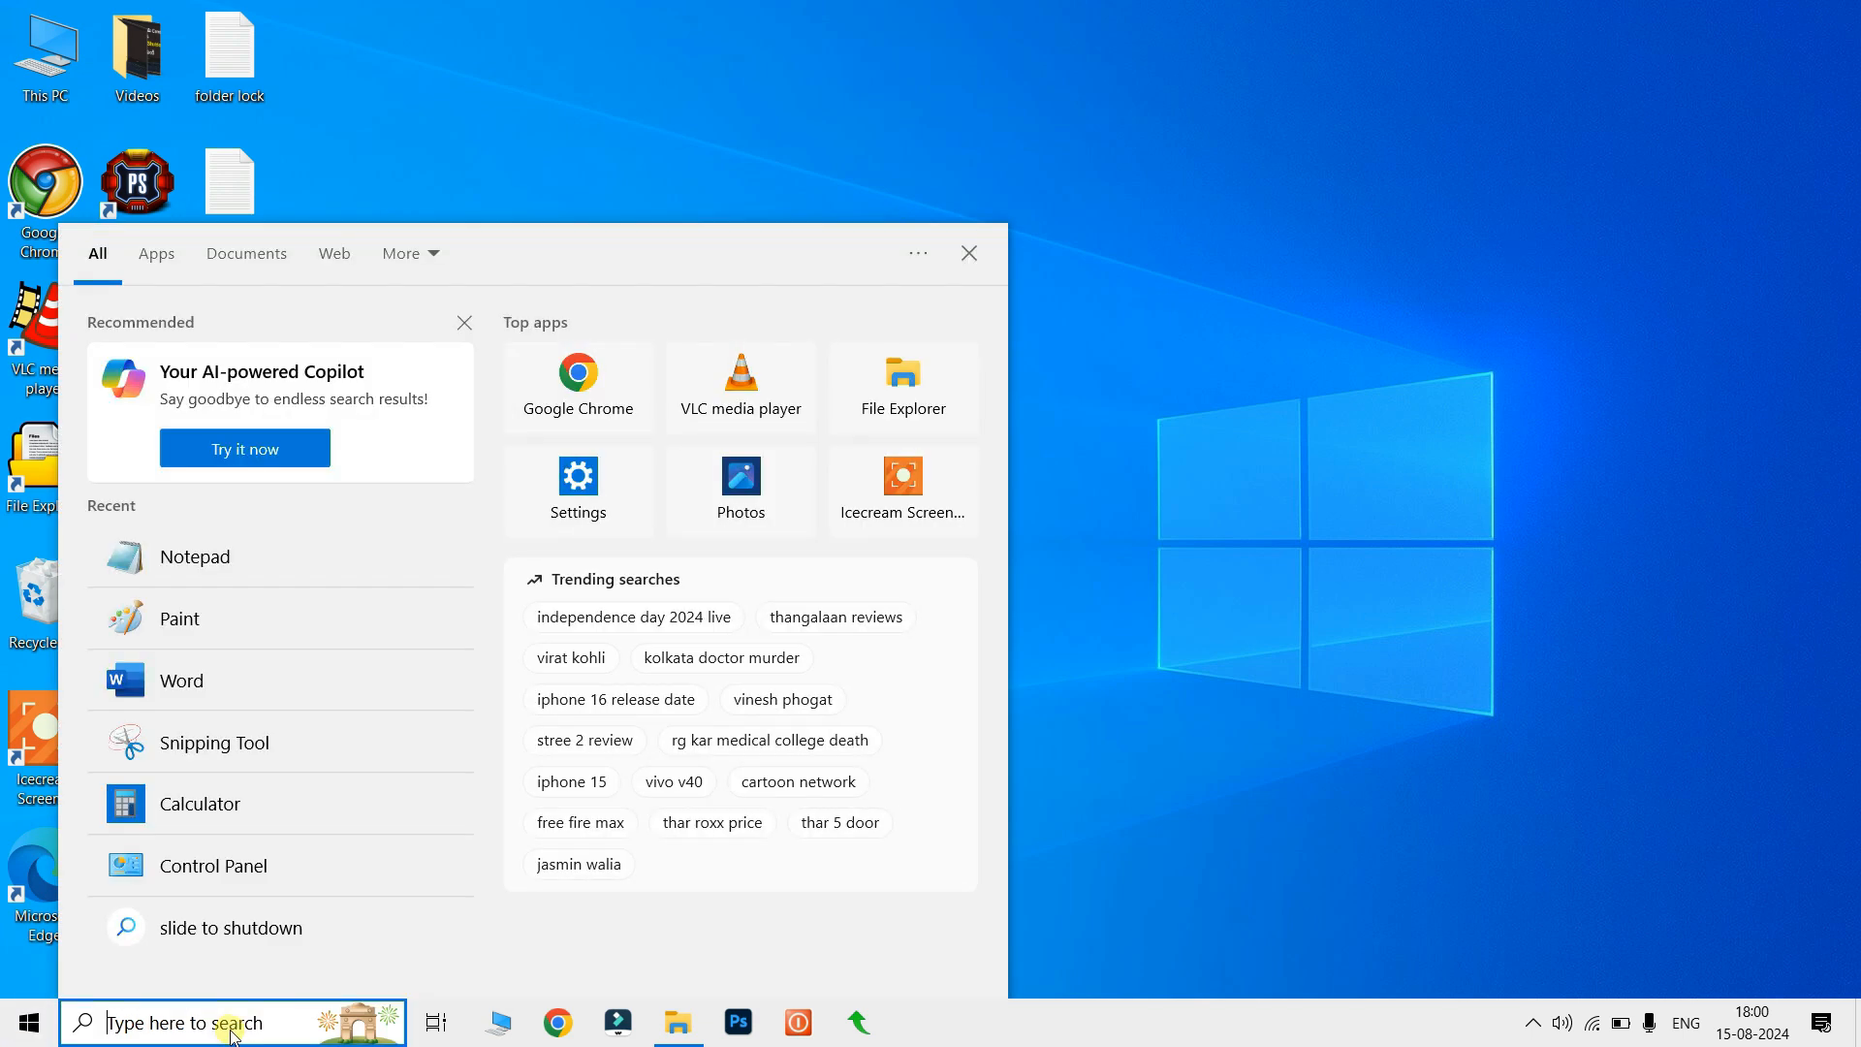
pyautogui.write('note')
pyautogui.click(786, 414)
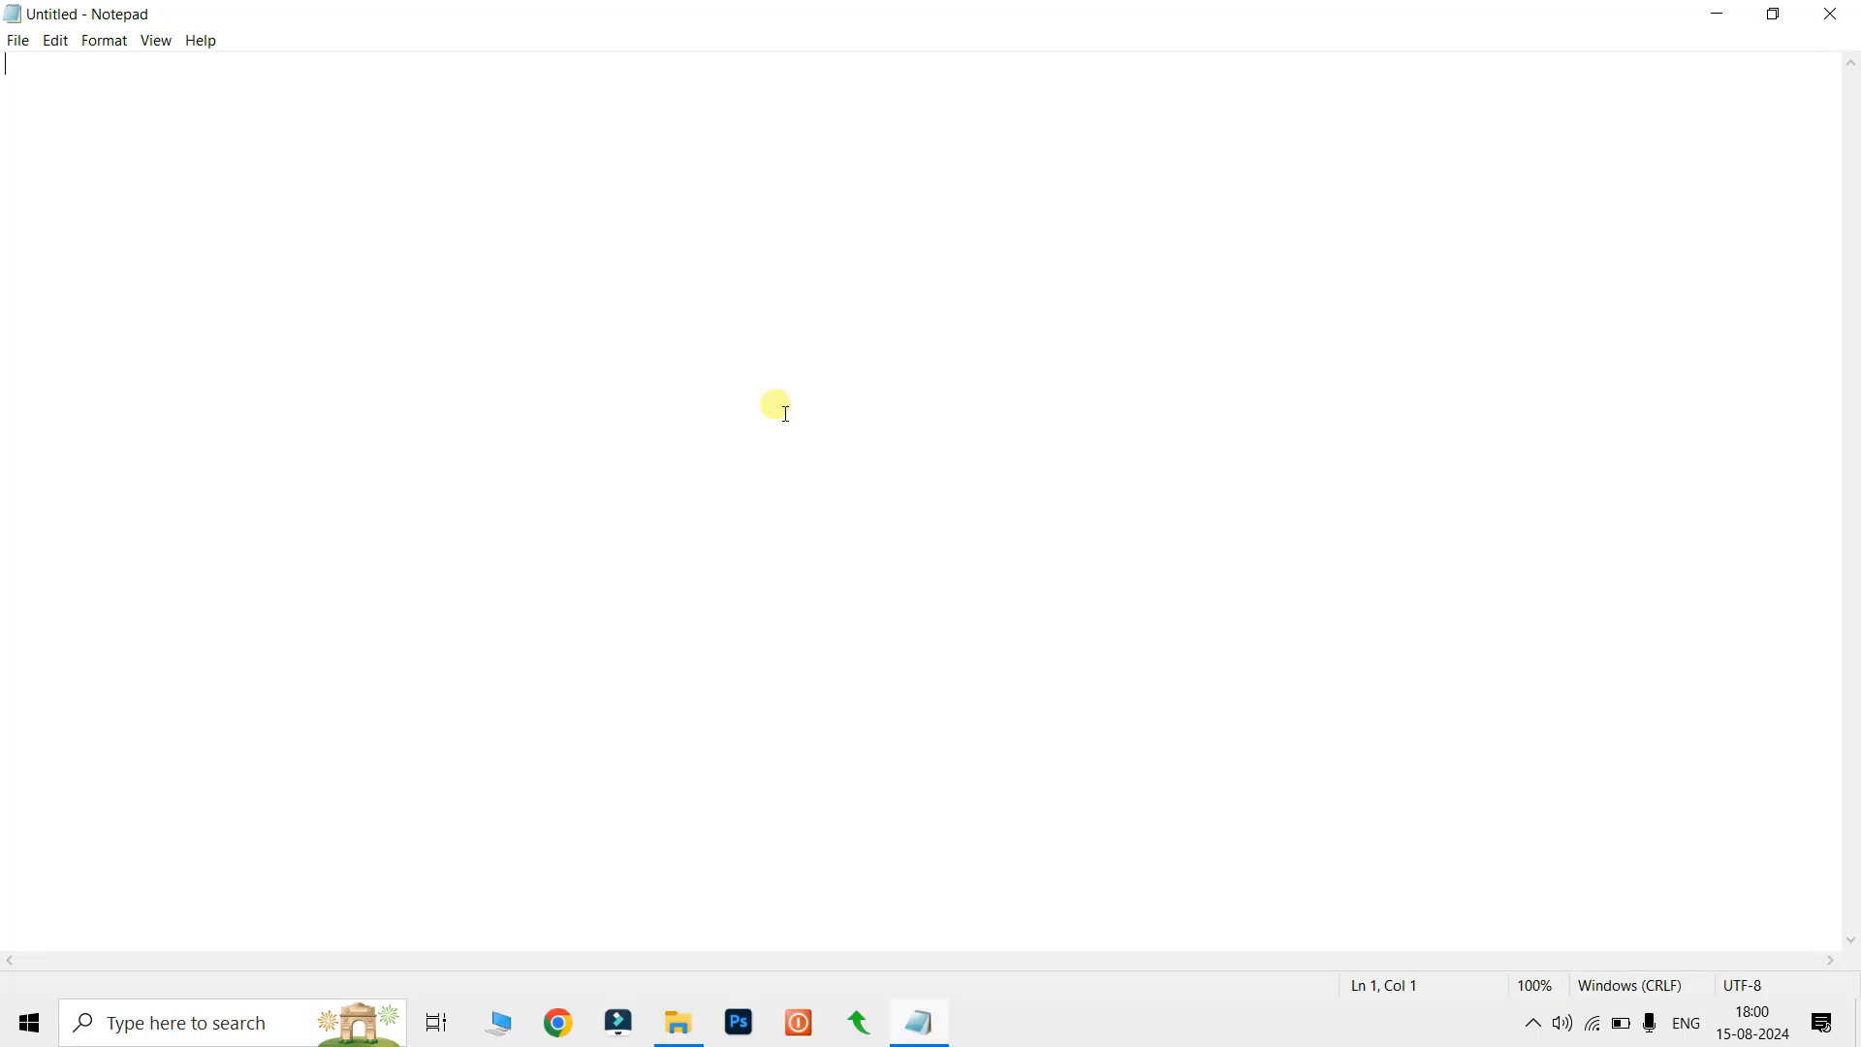
pyautogui.hotkey('ctrl', 'v')
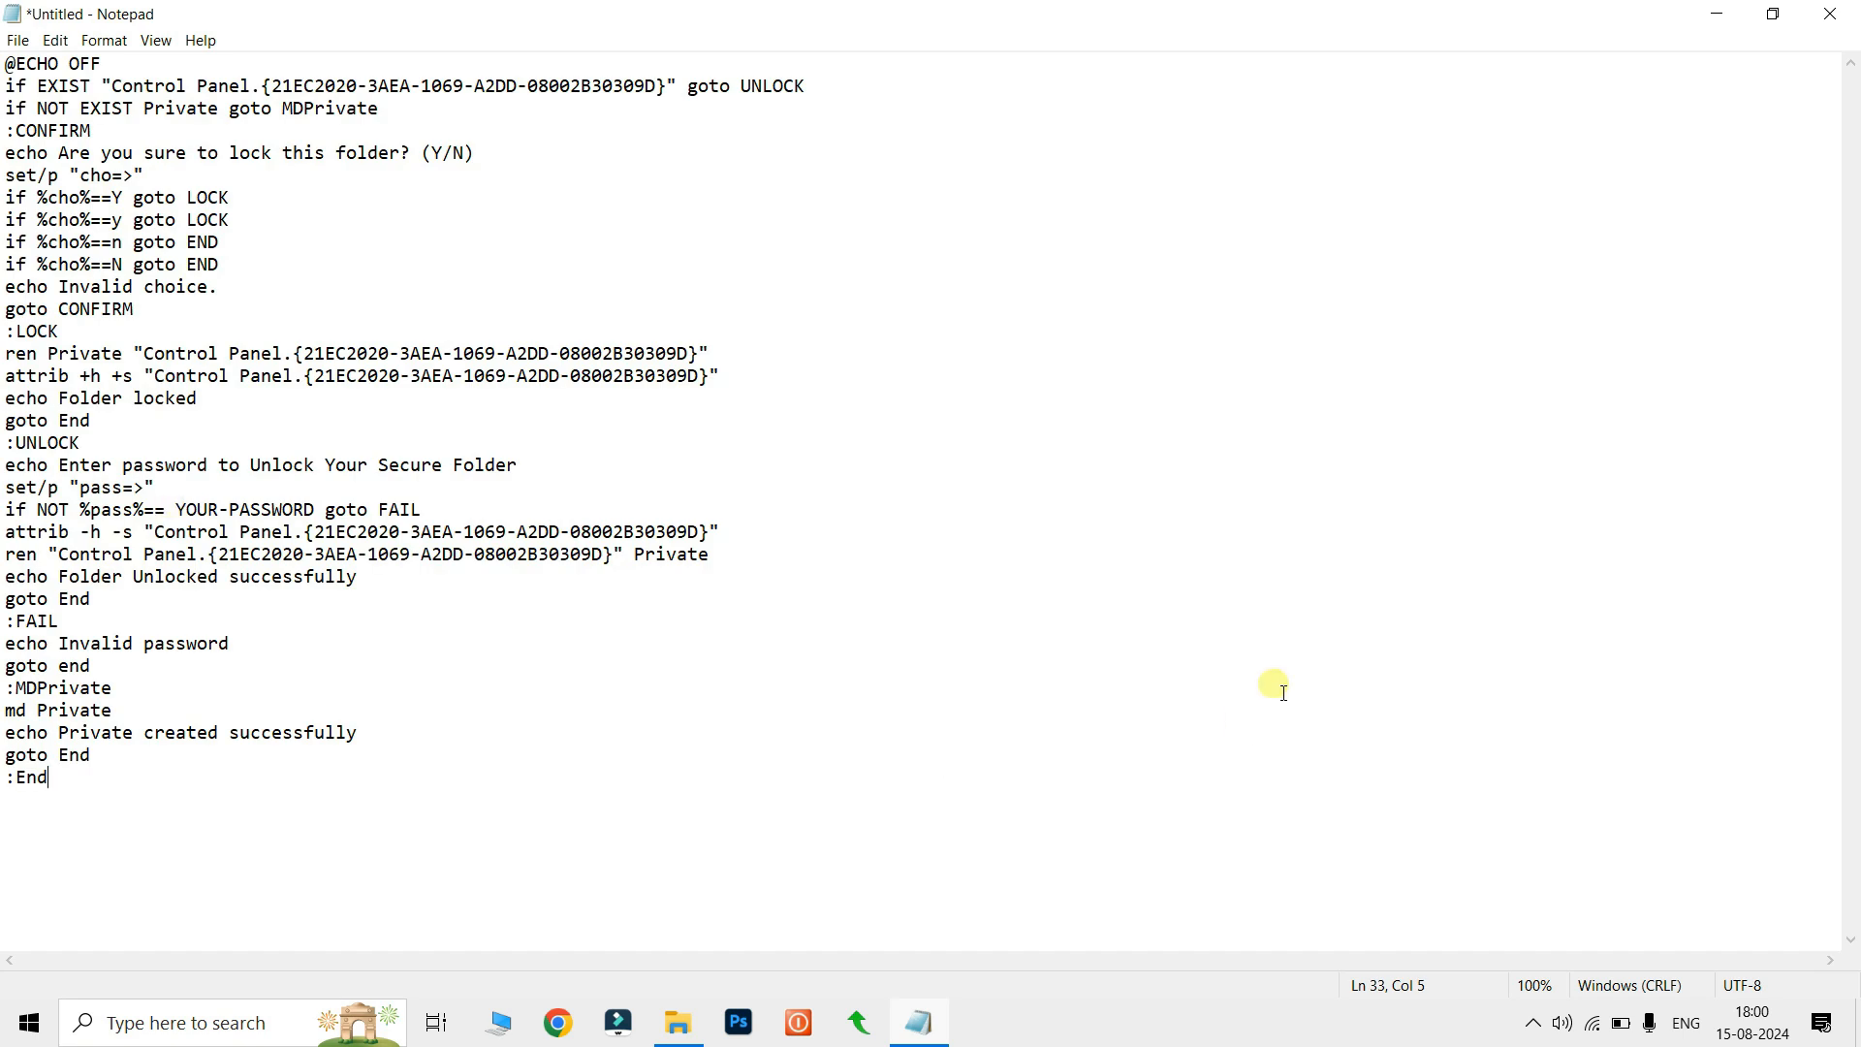
# Step: Replace the YOUR-PASSWORD placeholder with a custom password
pyautogui.click(177, 511)
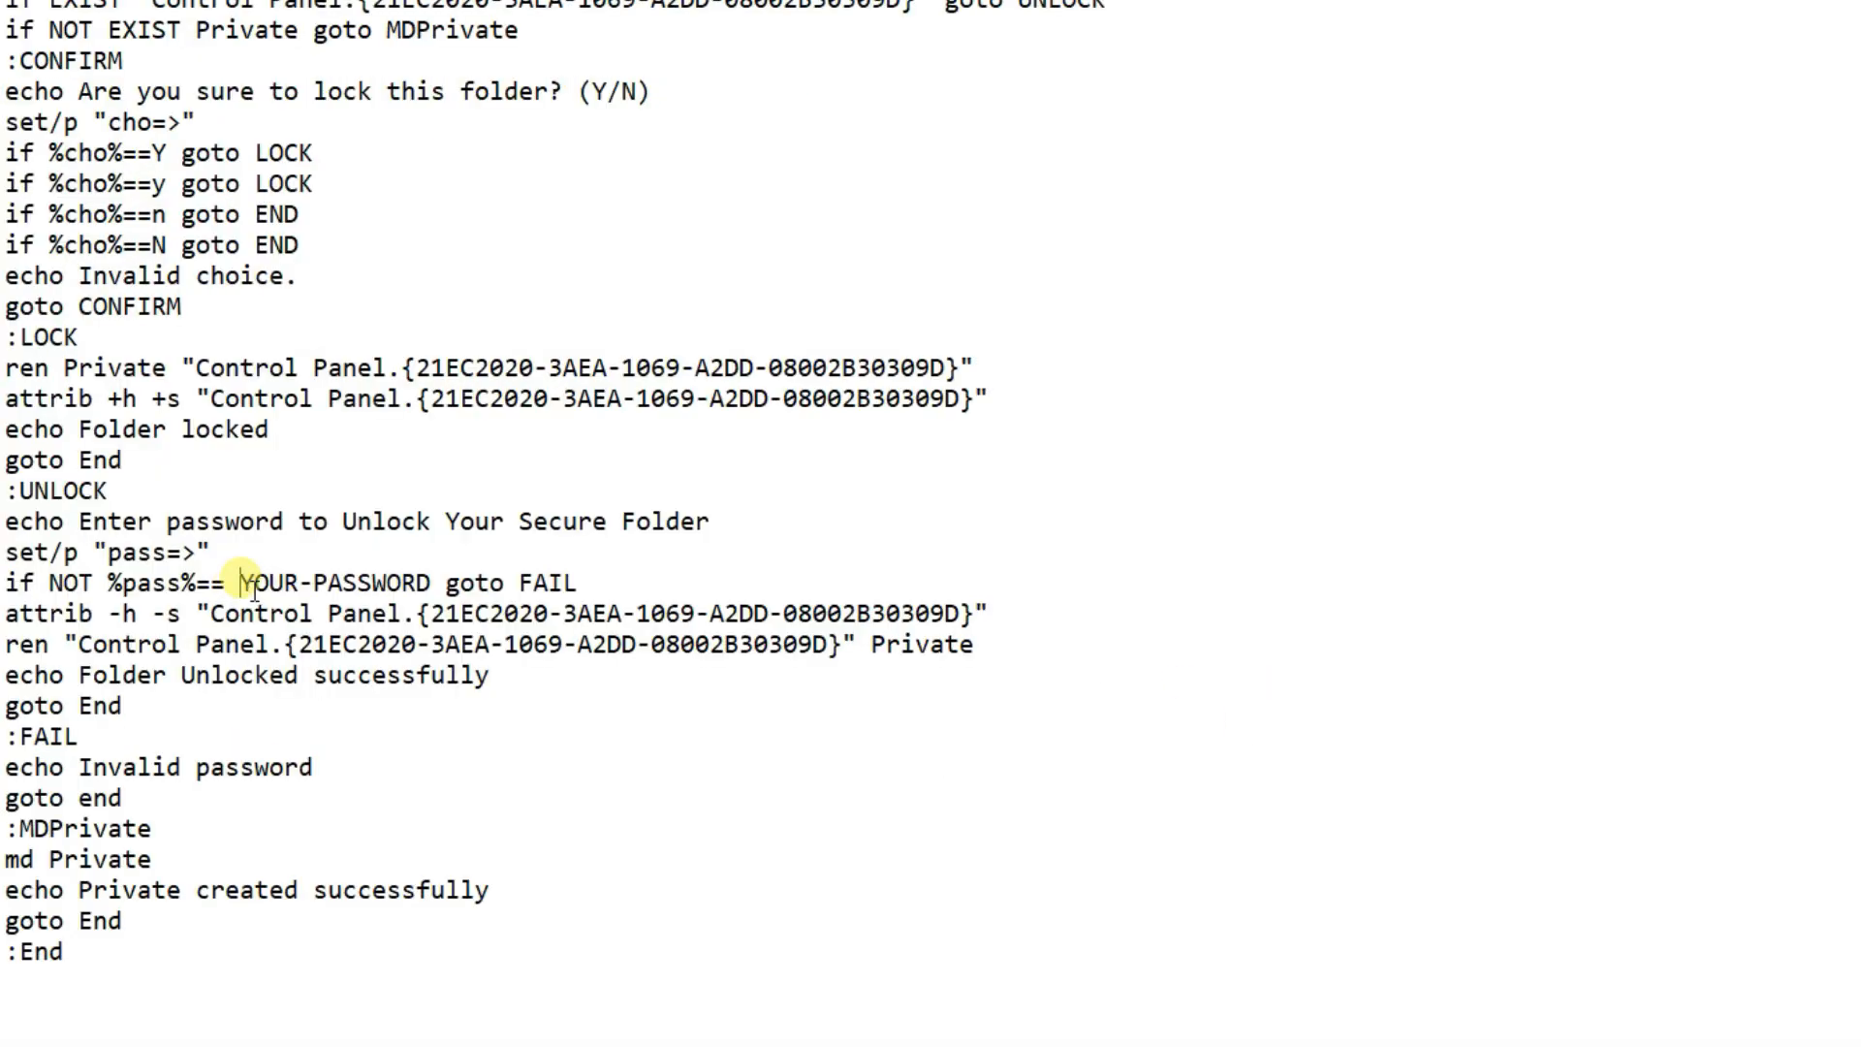
pyautogui.moveTo(244, 584); pyautogui.dragTo(423, 581)
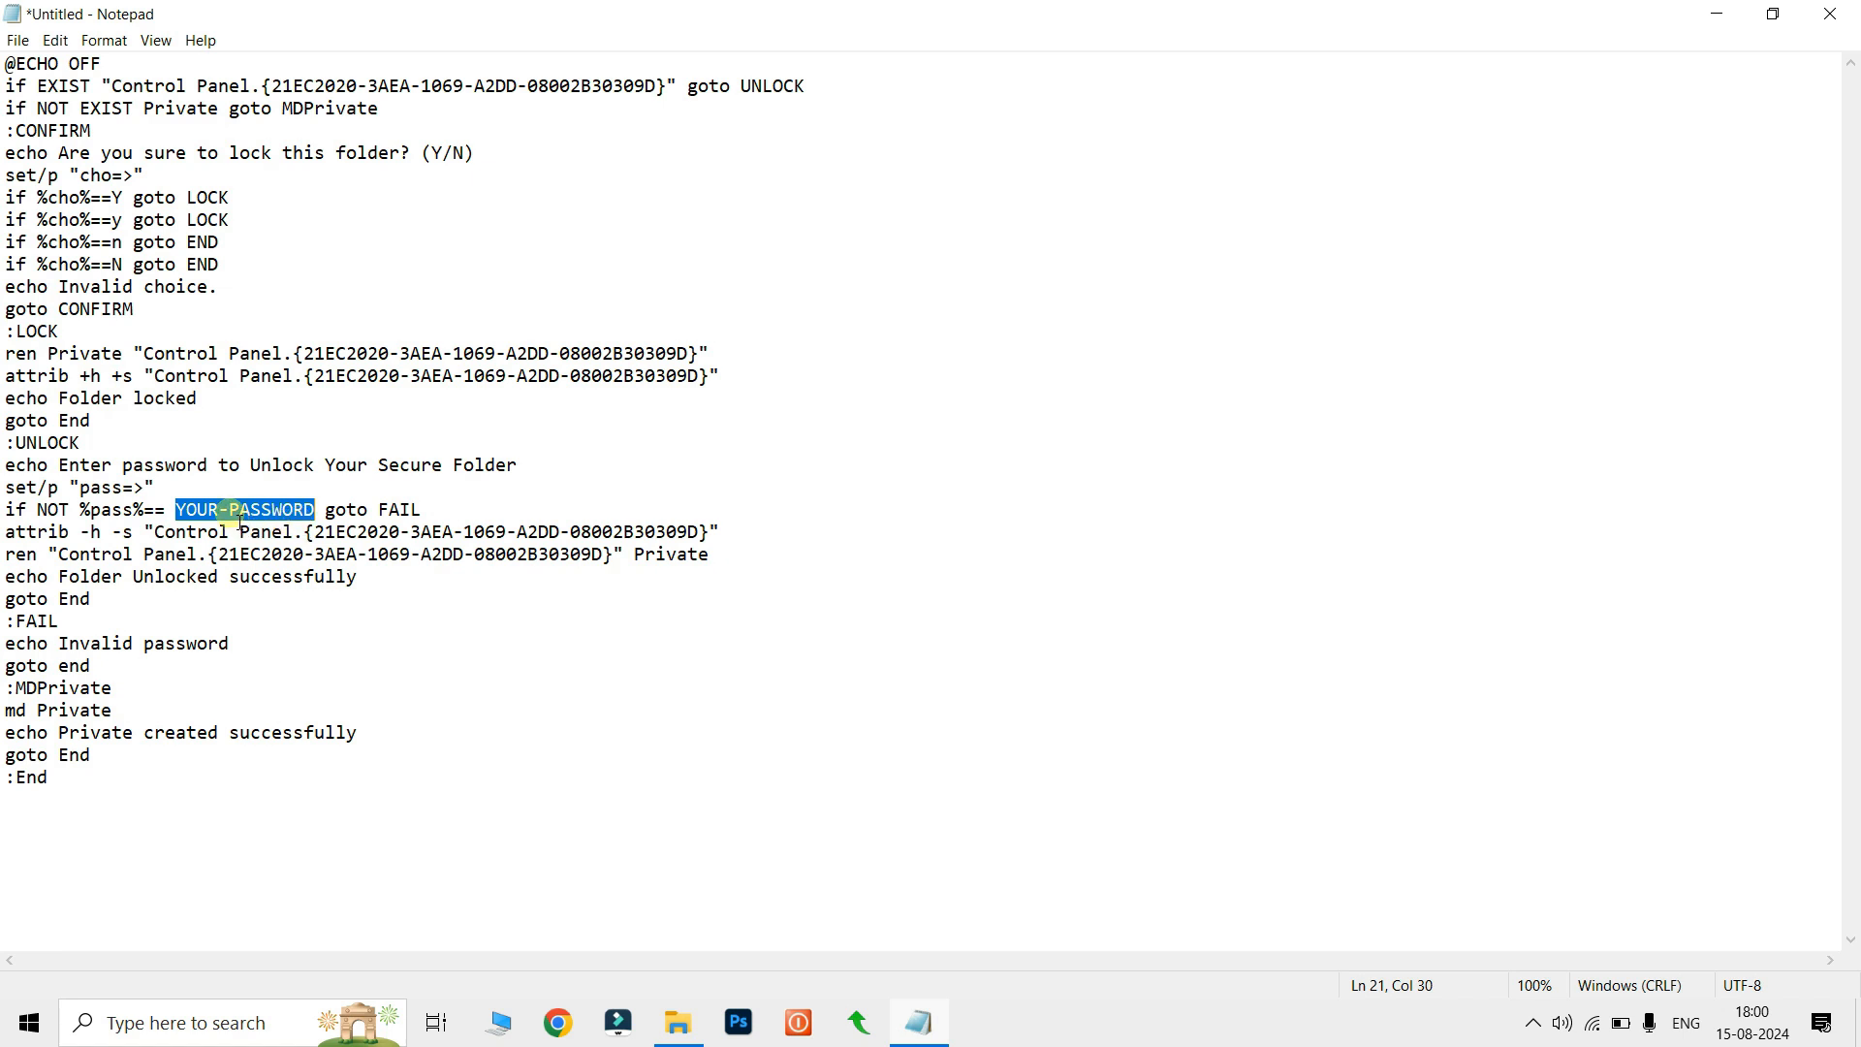
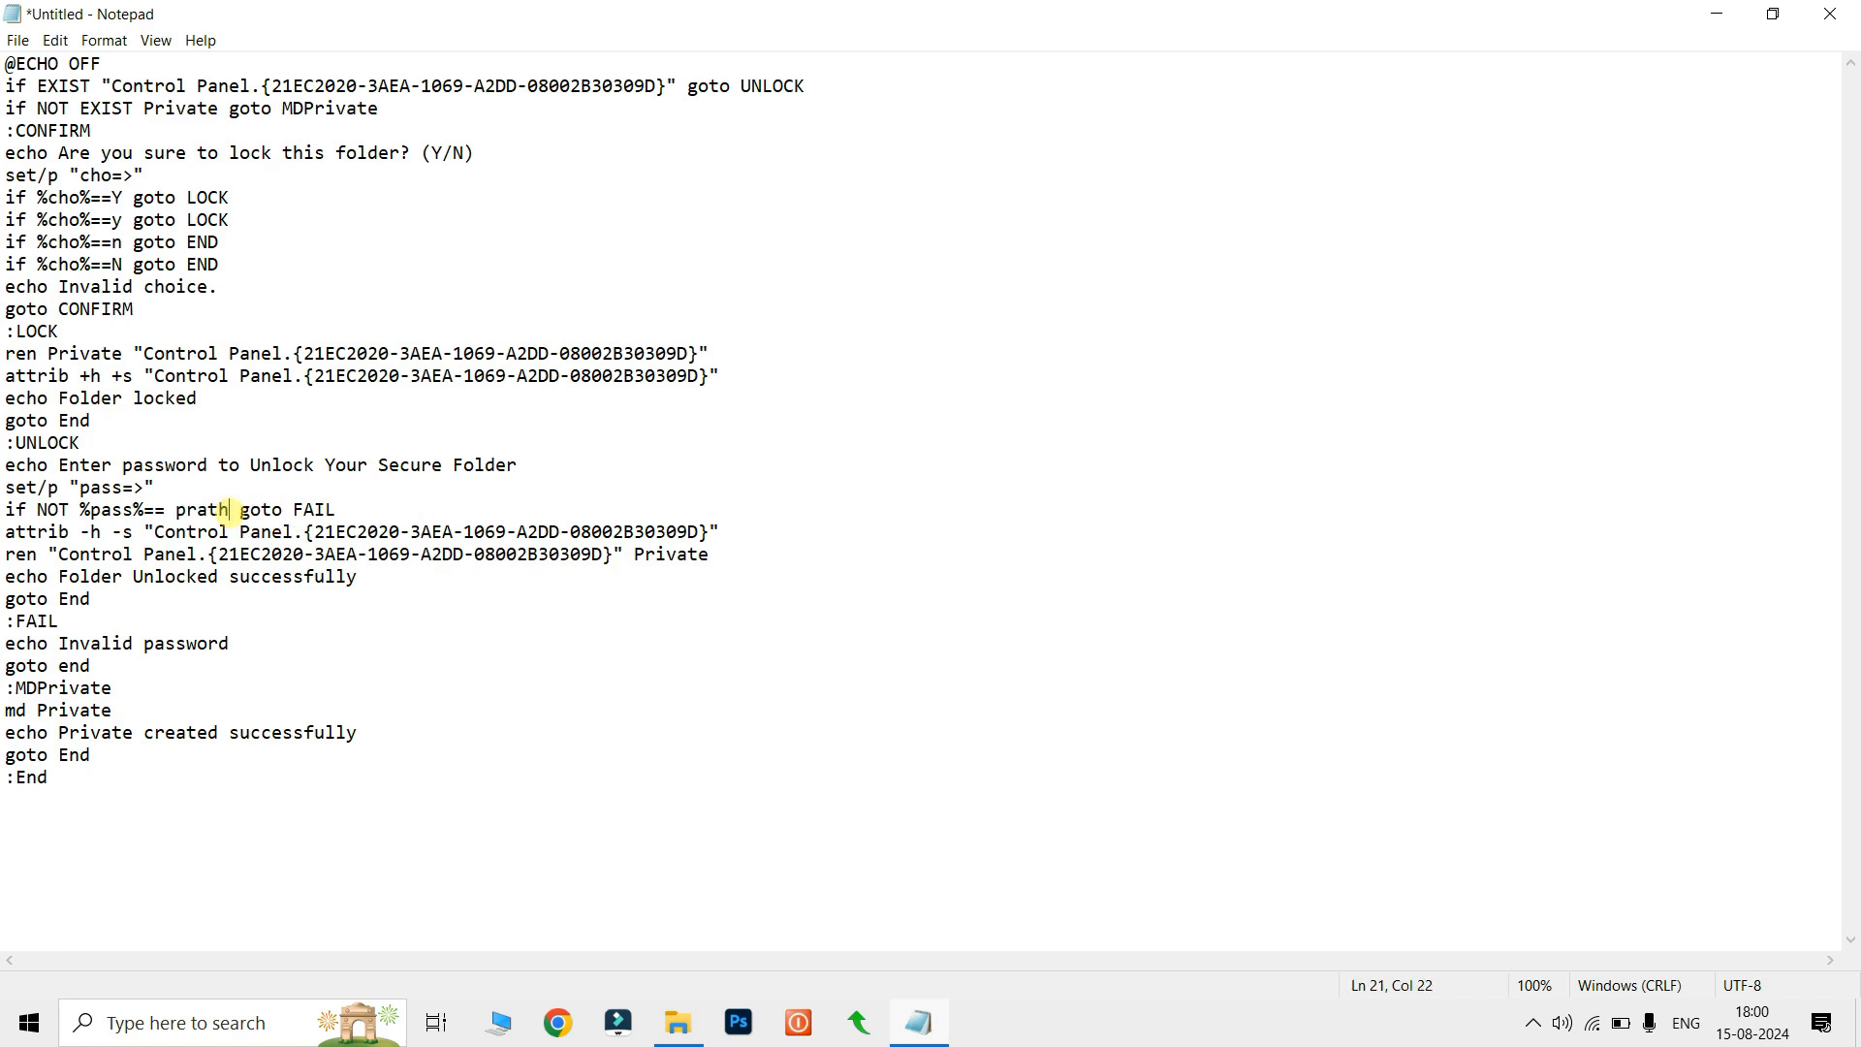
# Step: Save the script as folderlock.bat with All Files type in Desktop > Prathap varma
pyautogui.click(18, 42)
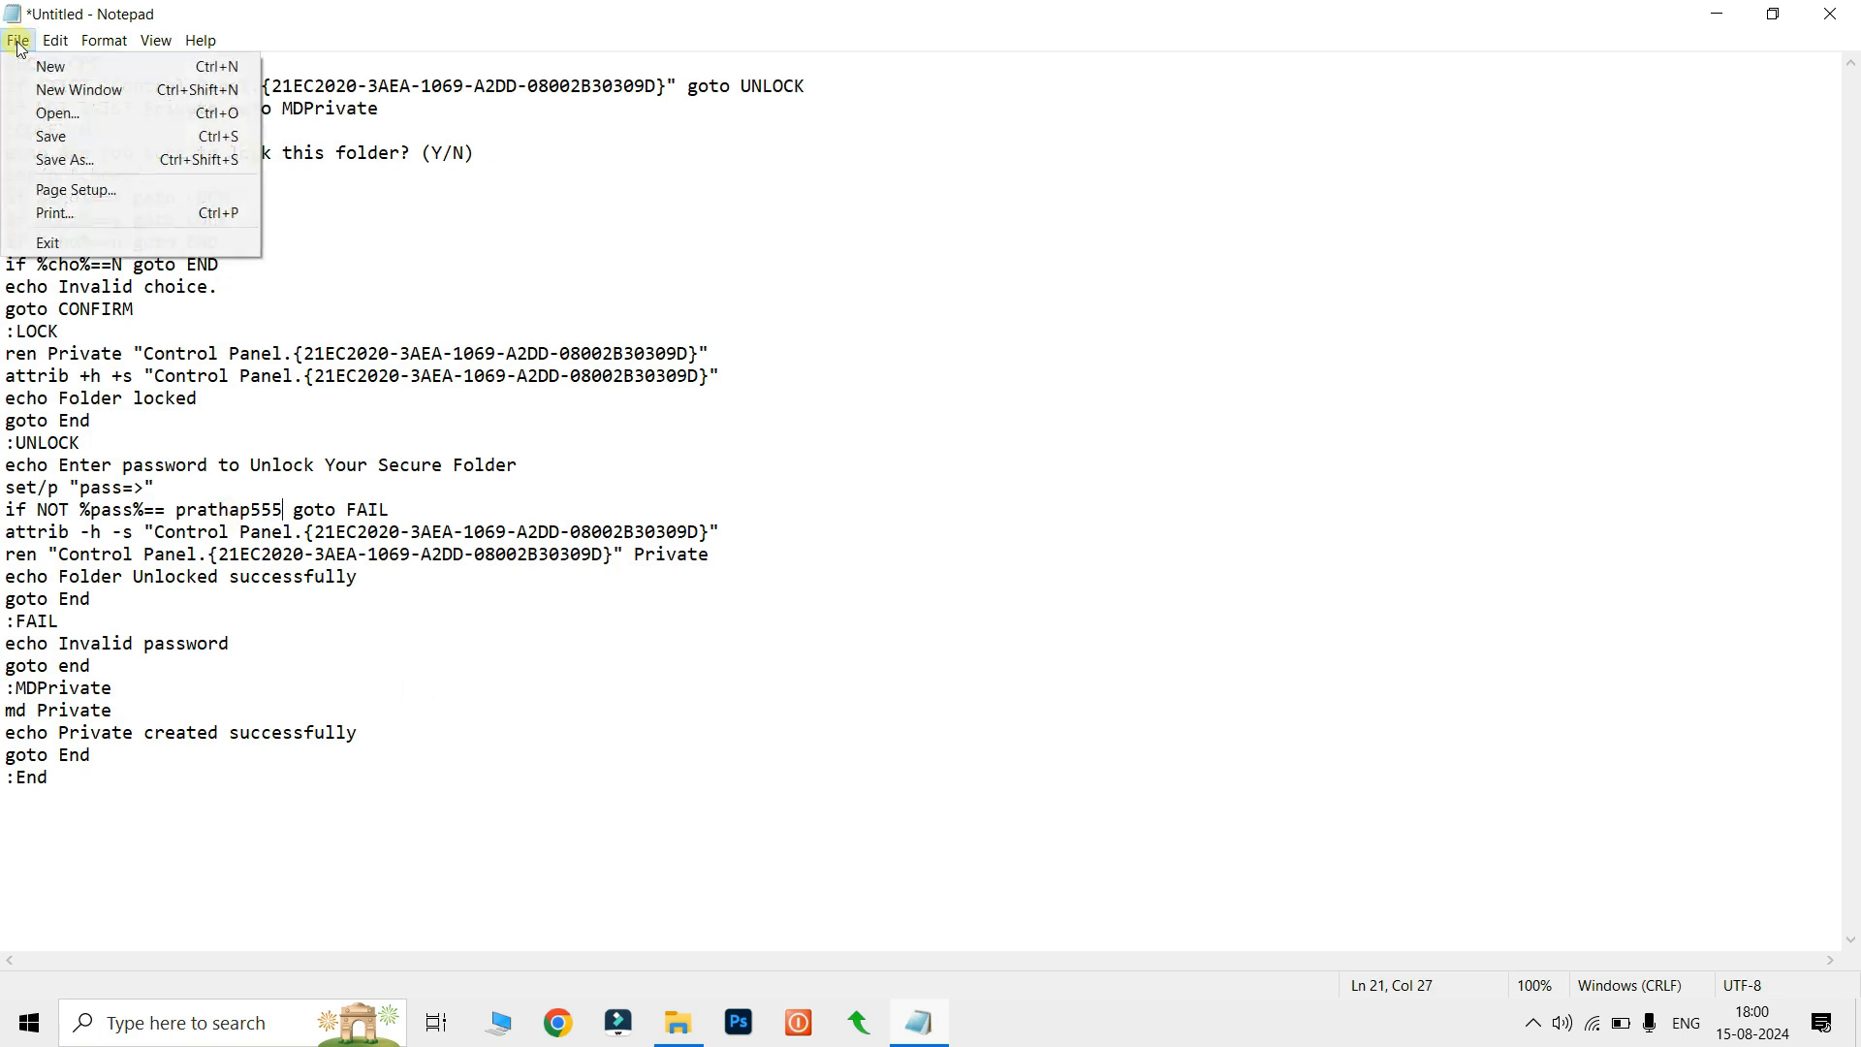
pyautogui.click(67, 163)
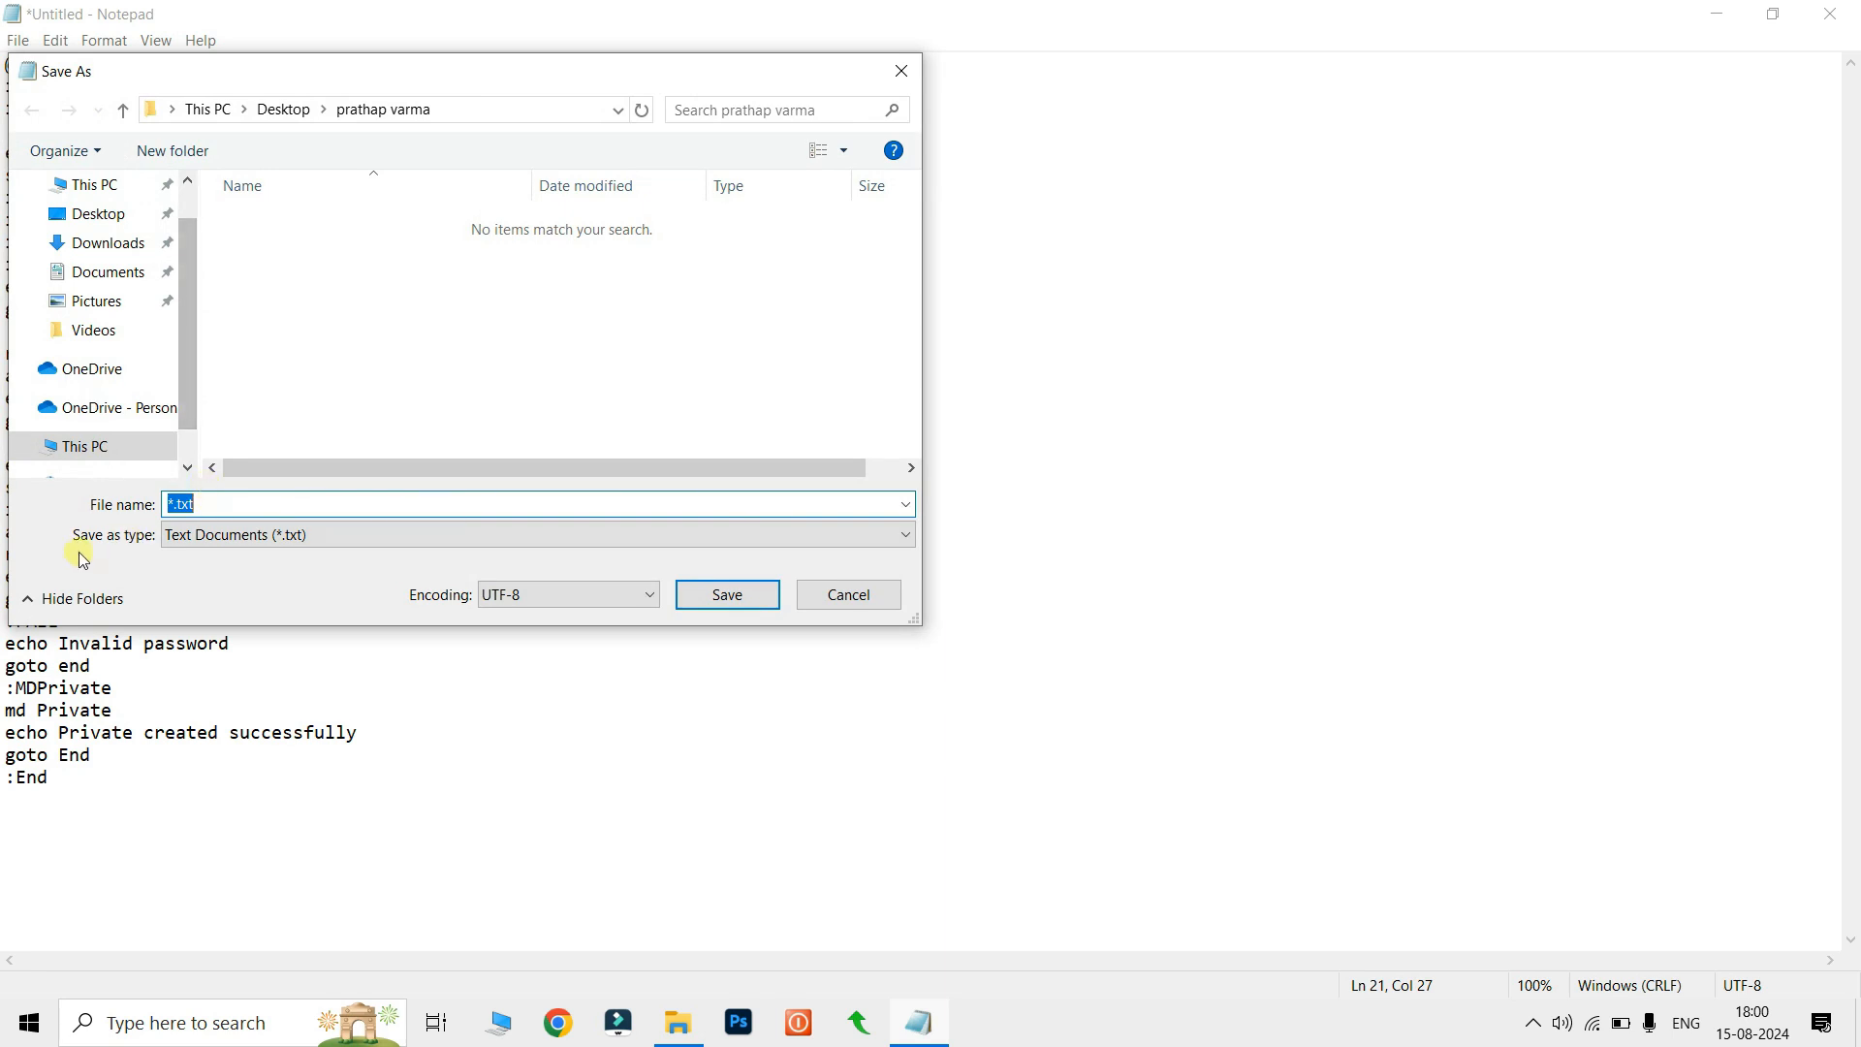
pyautogui.click(206, 535)
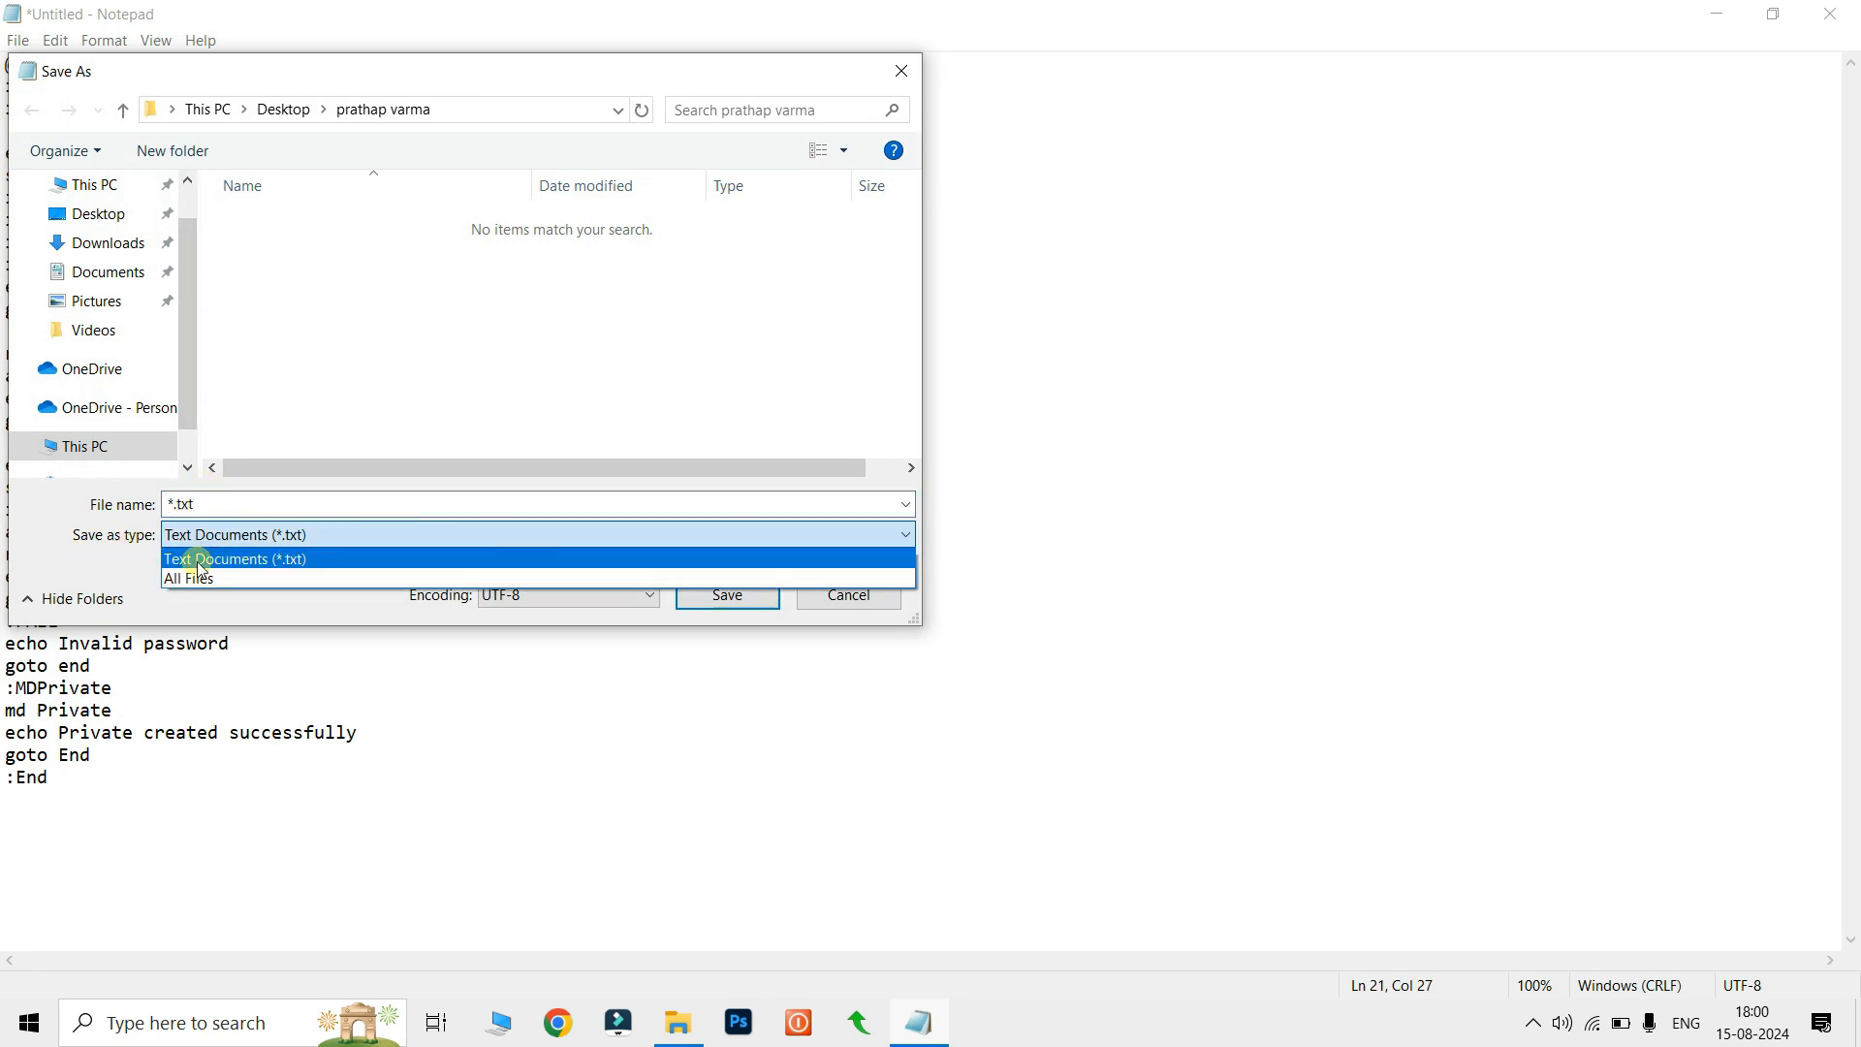
pyautogui.click(191, 578)
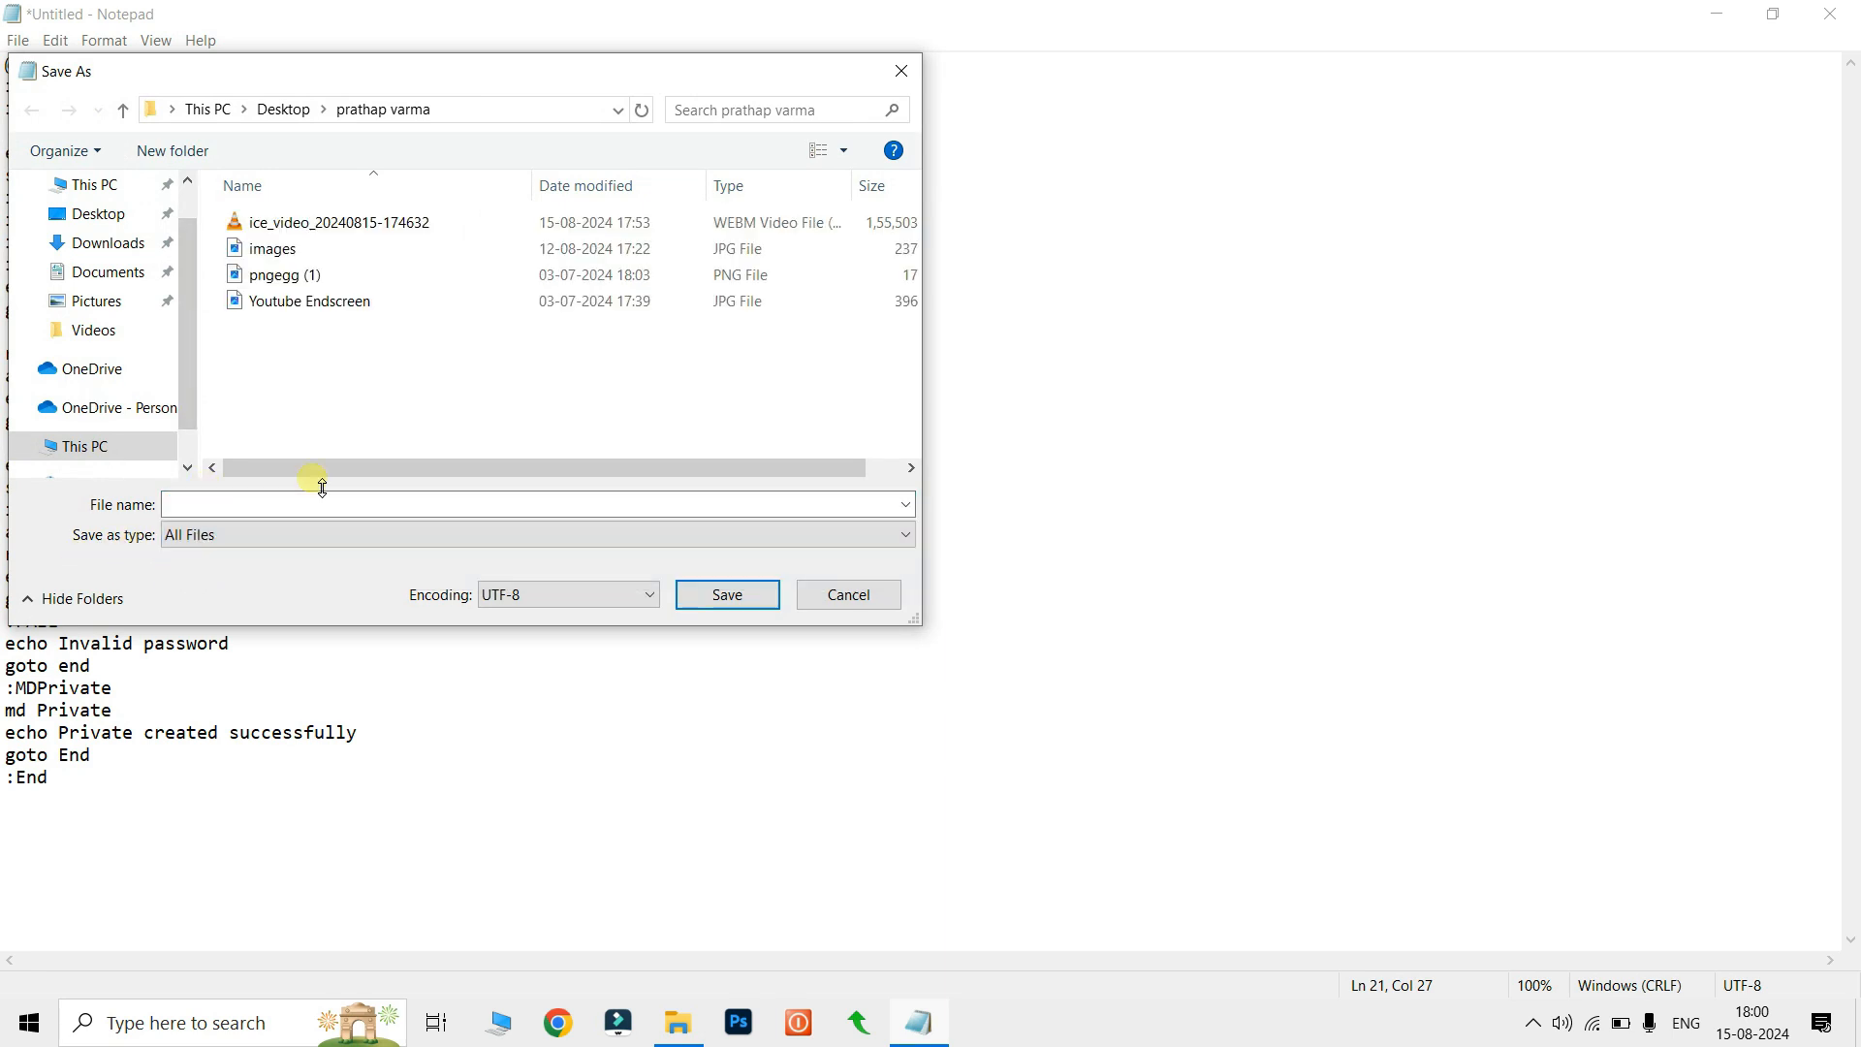
pyautogui.click(125, 110)
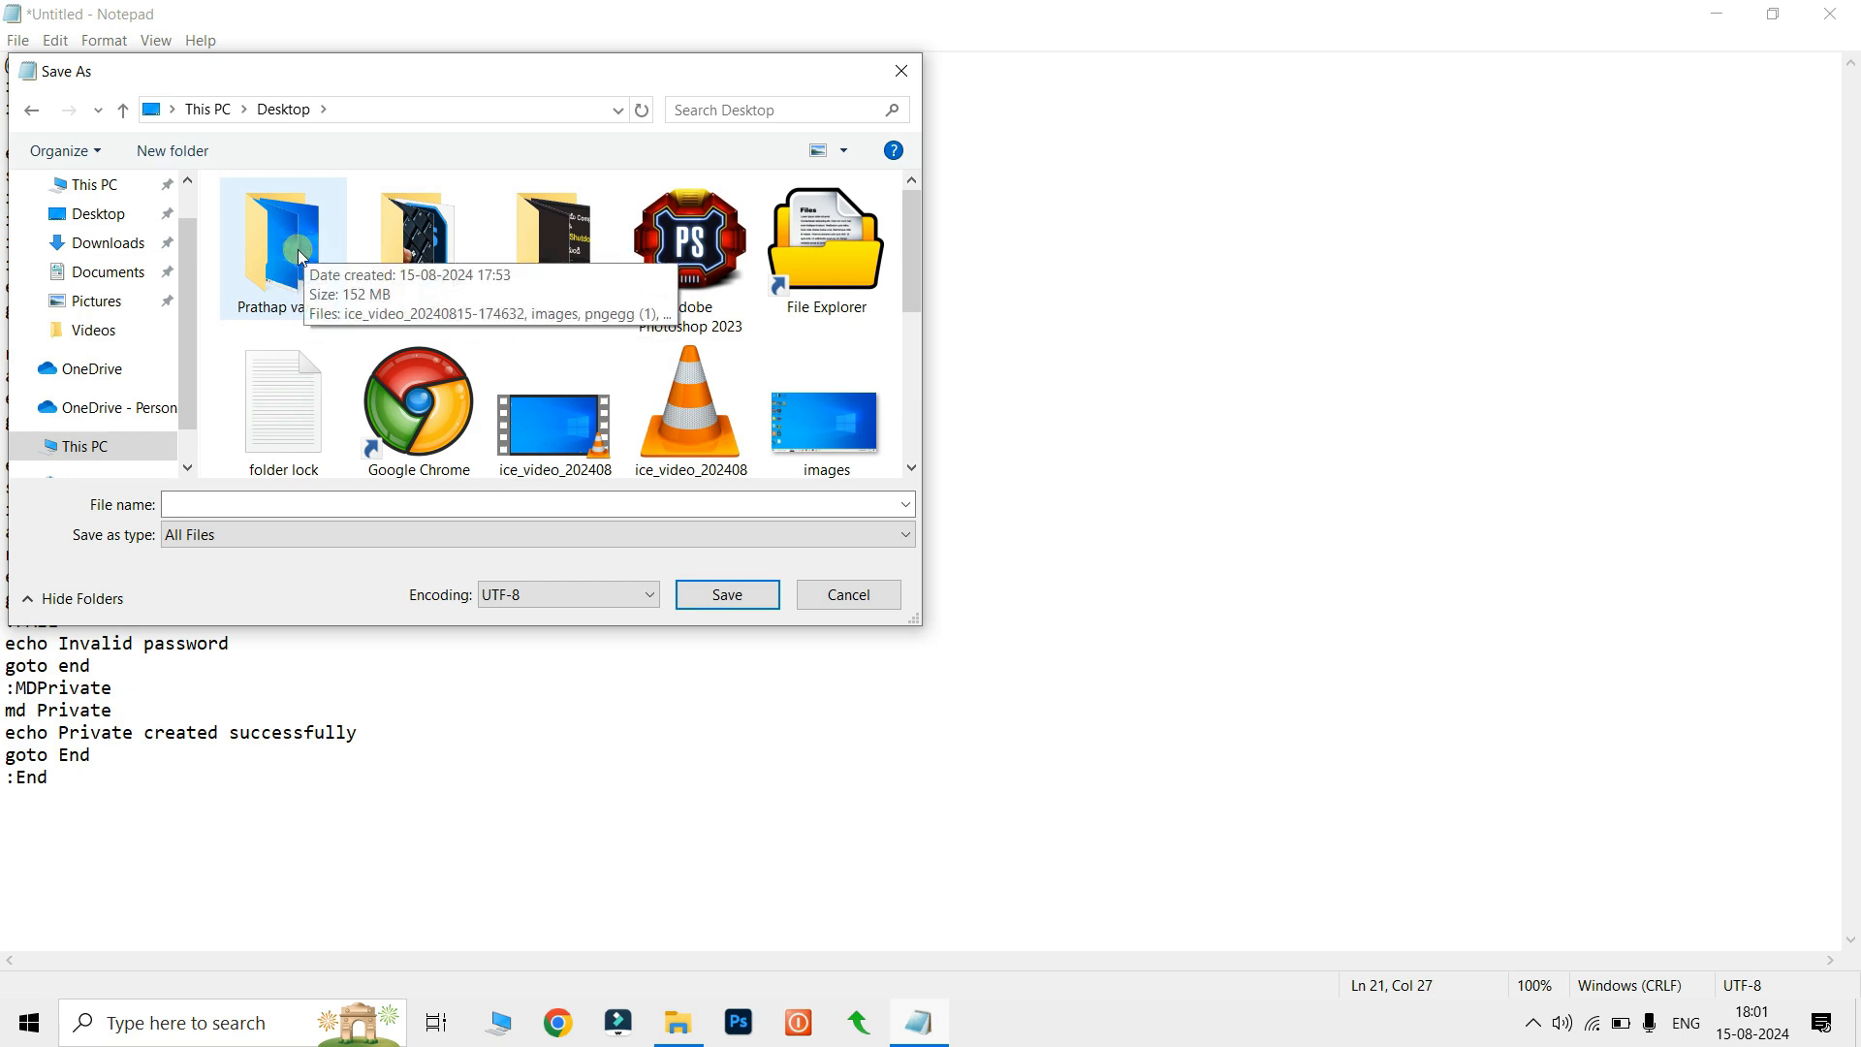
pyautogui.click(737, 599)
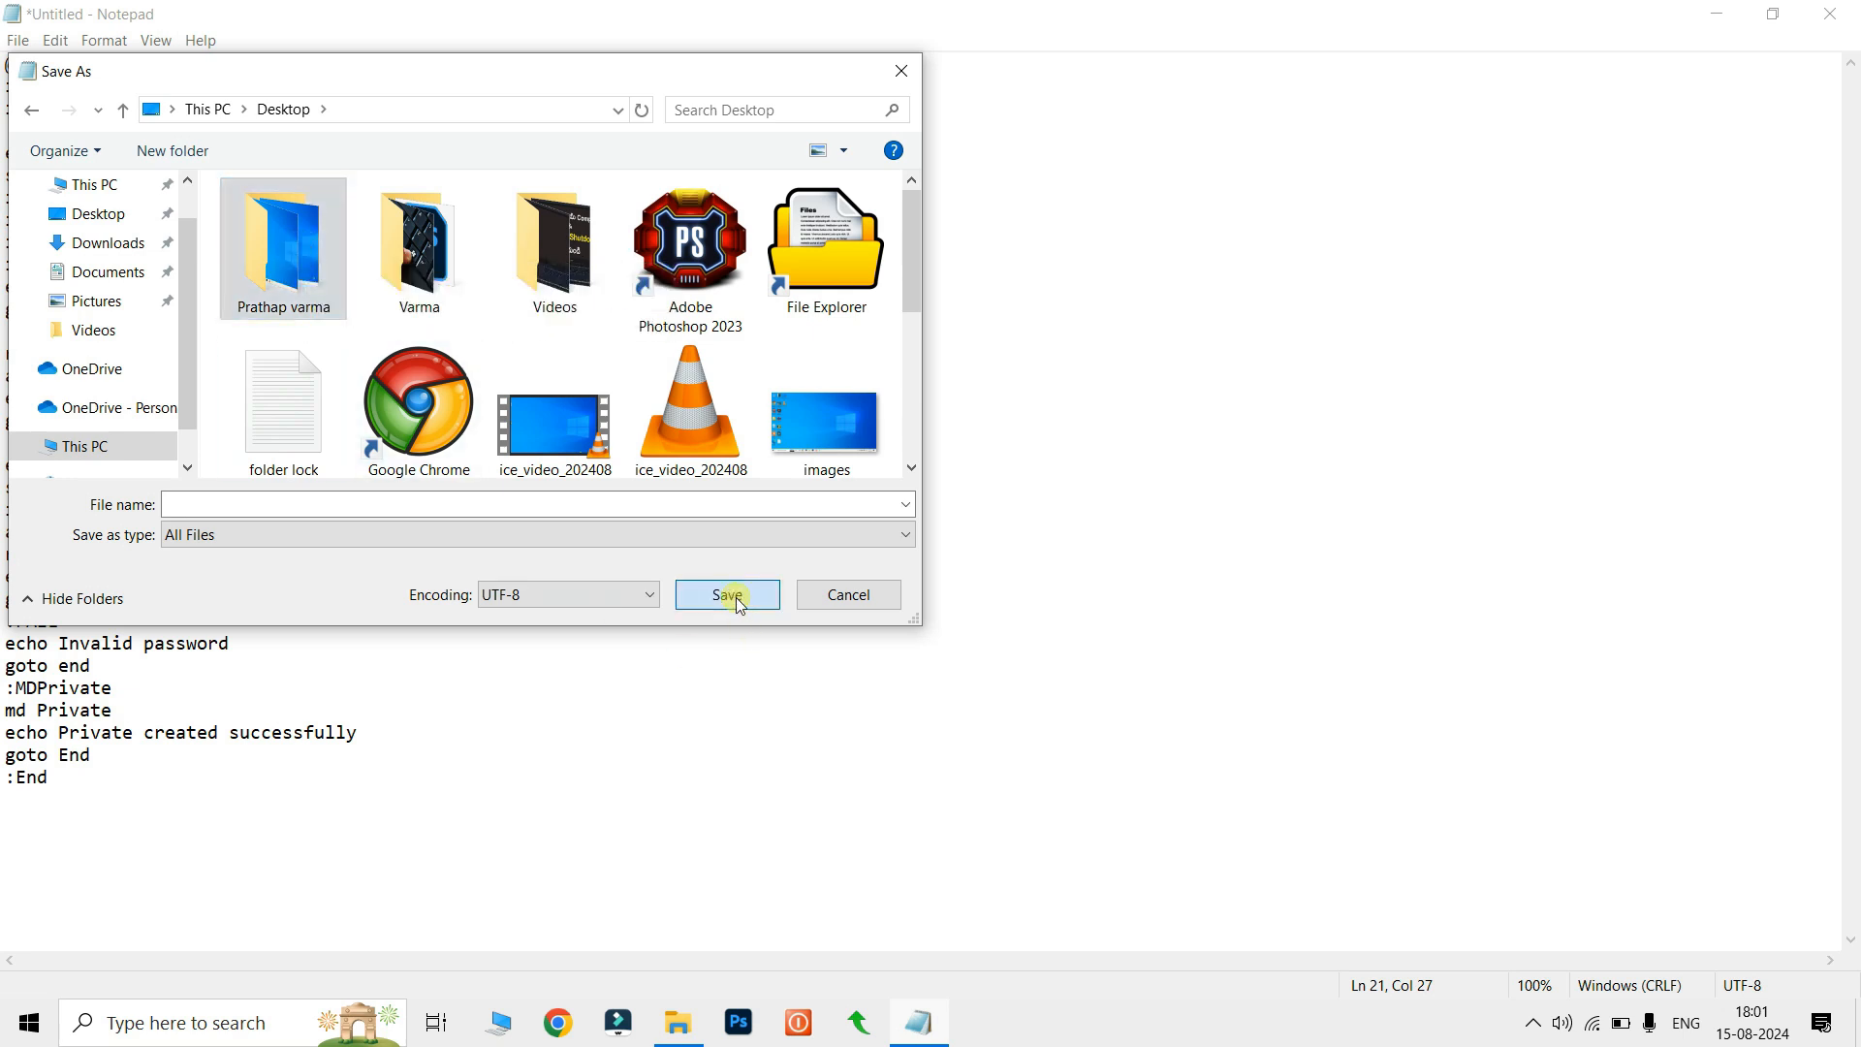
pyautogui.click(364, 505)
pyautogui.write('folder')
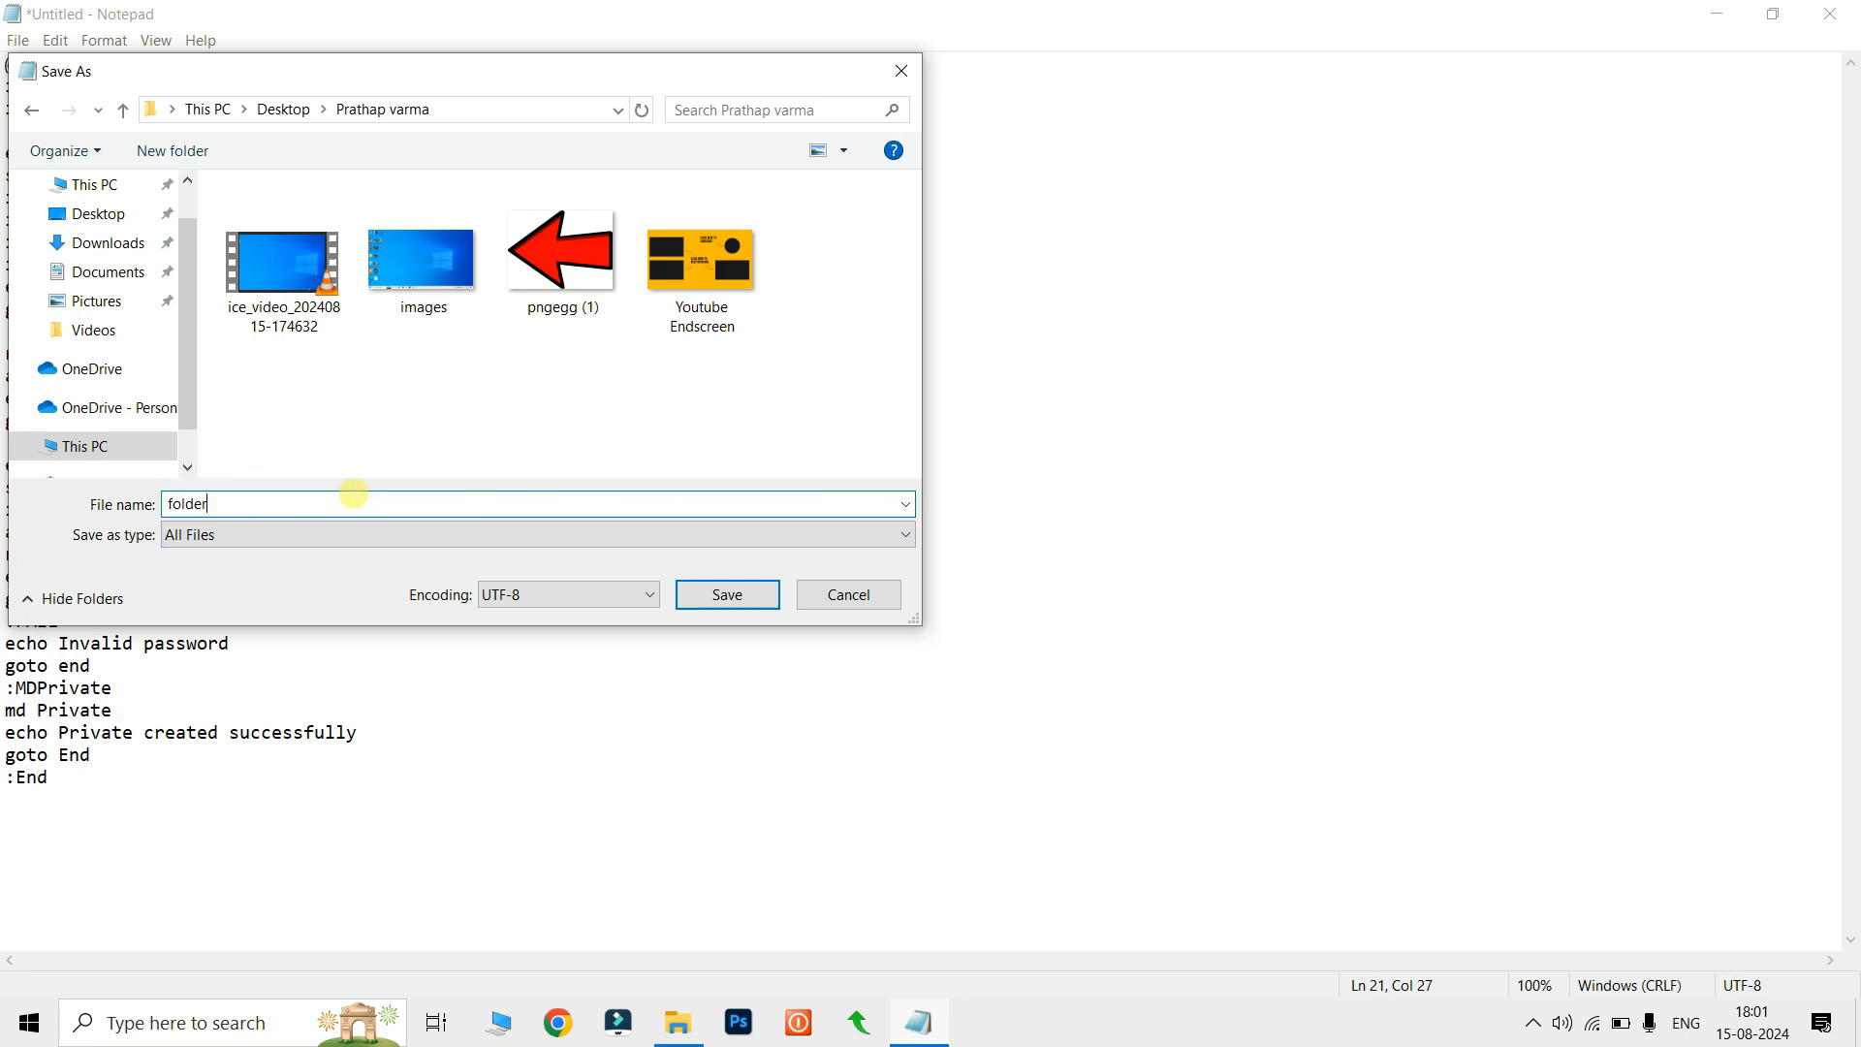
pyautogui.write('lock')
pyautogui.write('.bat')
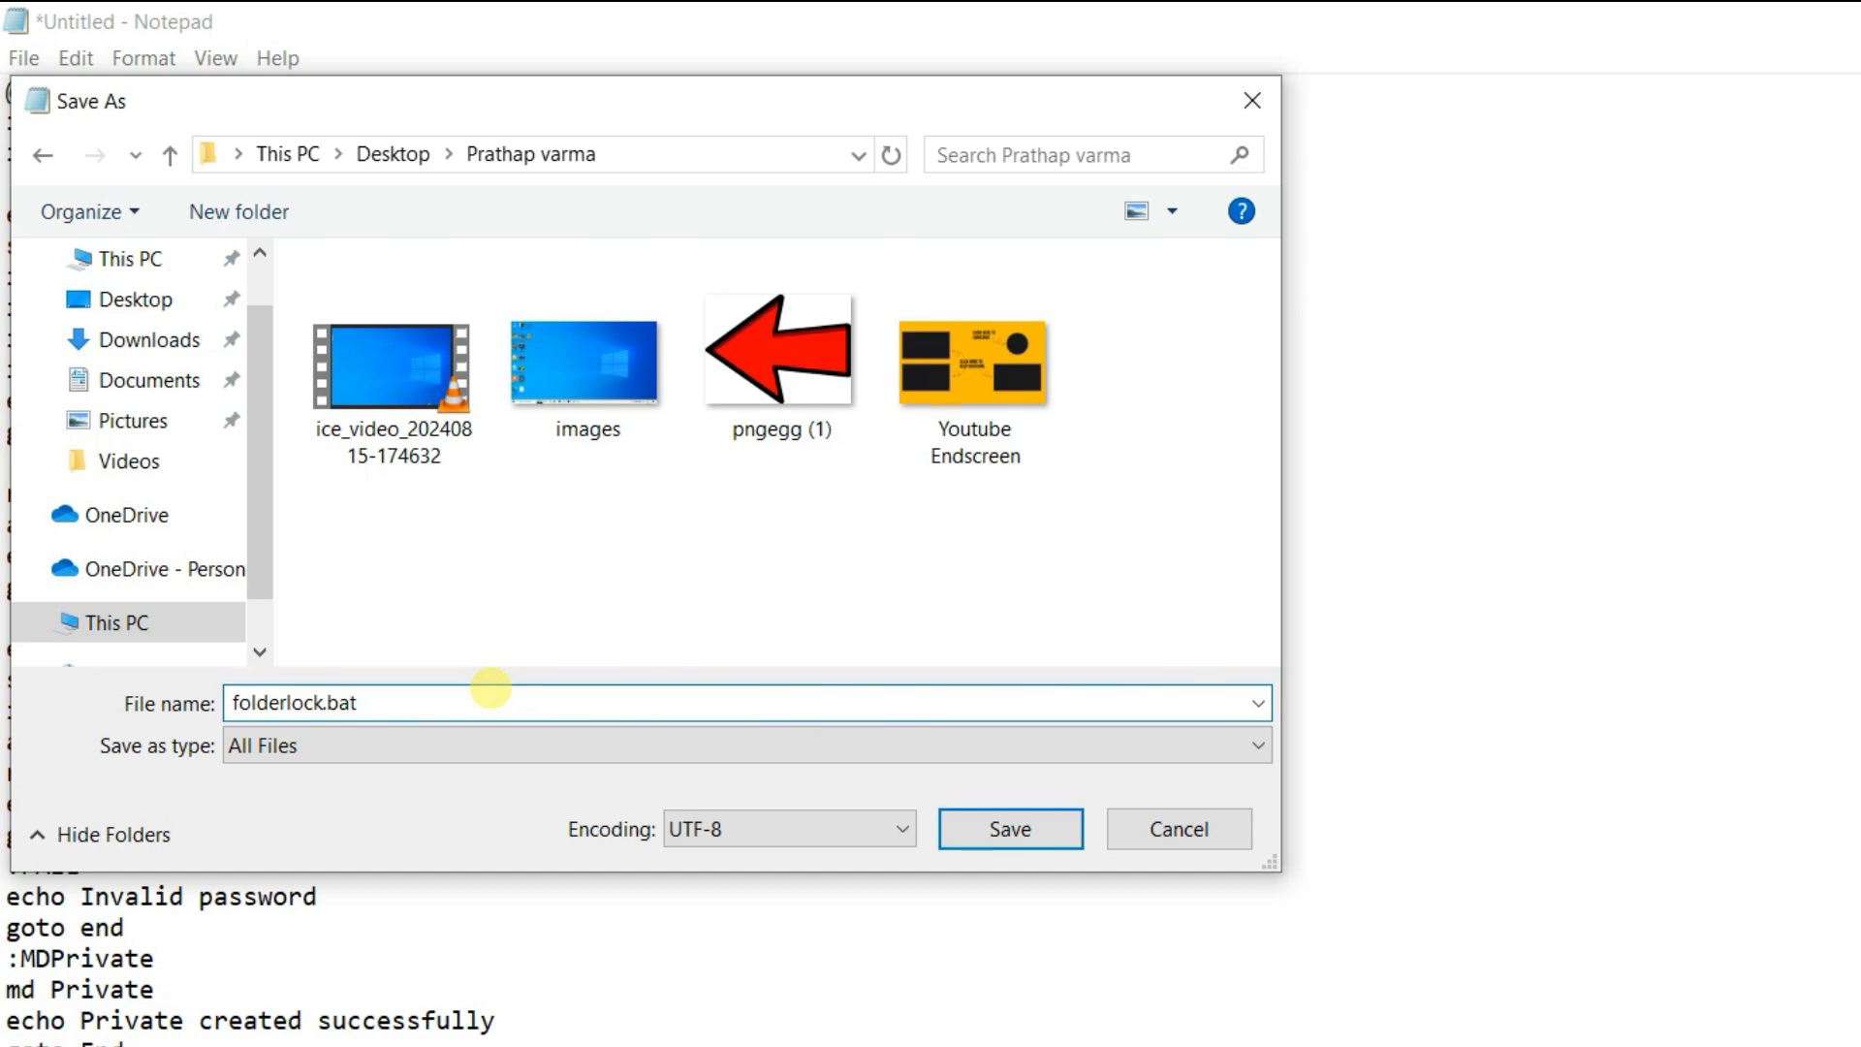
pyautogui.click(1010, 829)
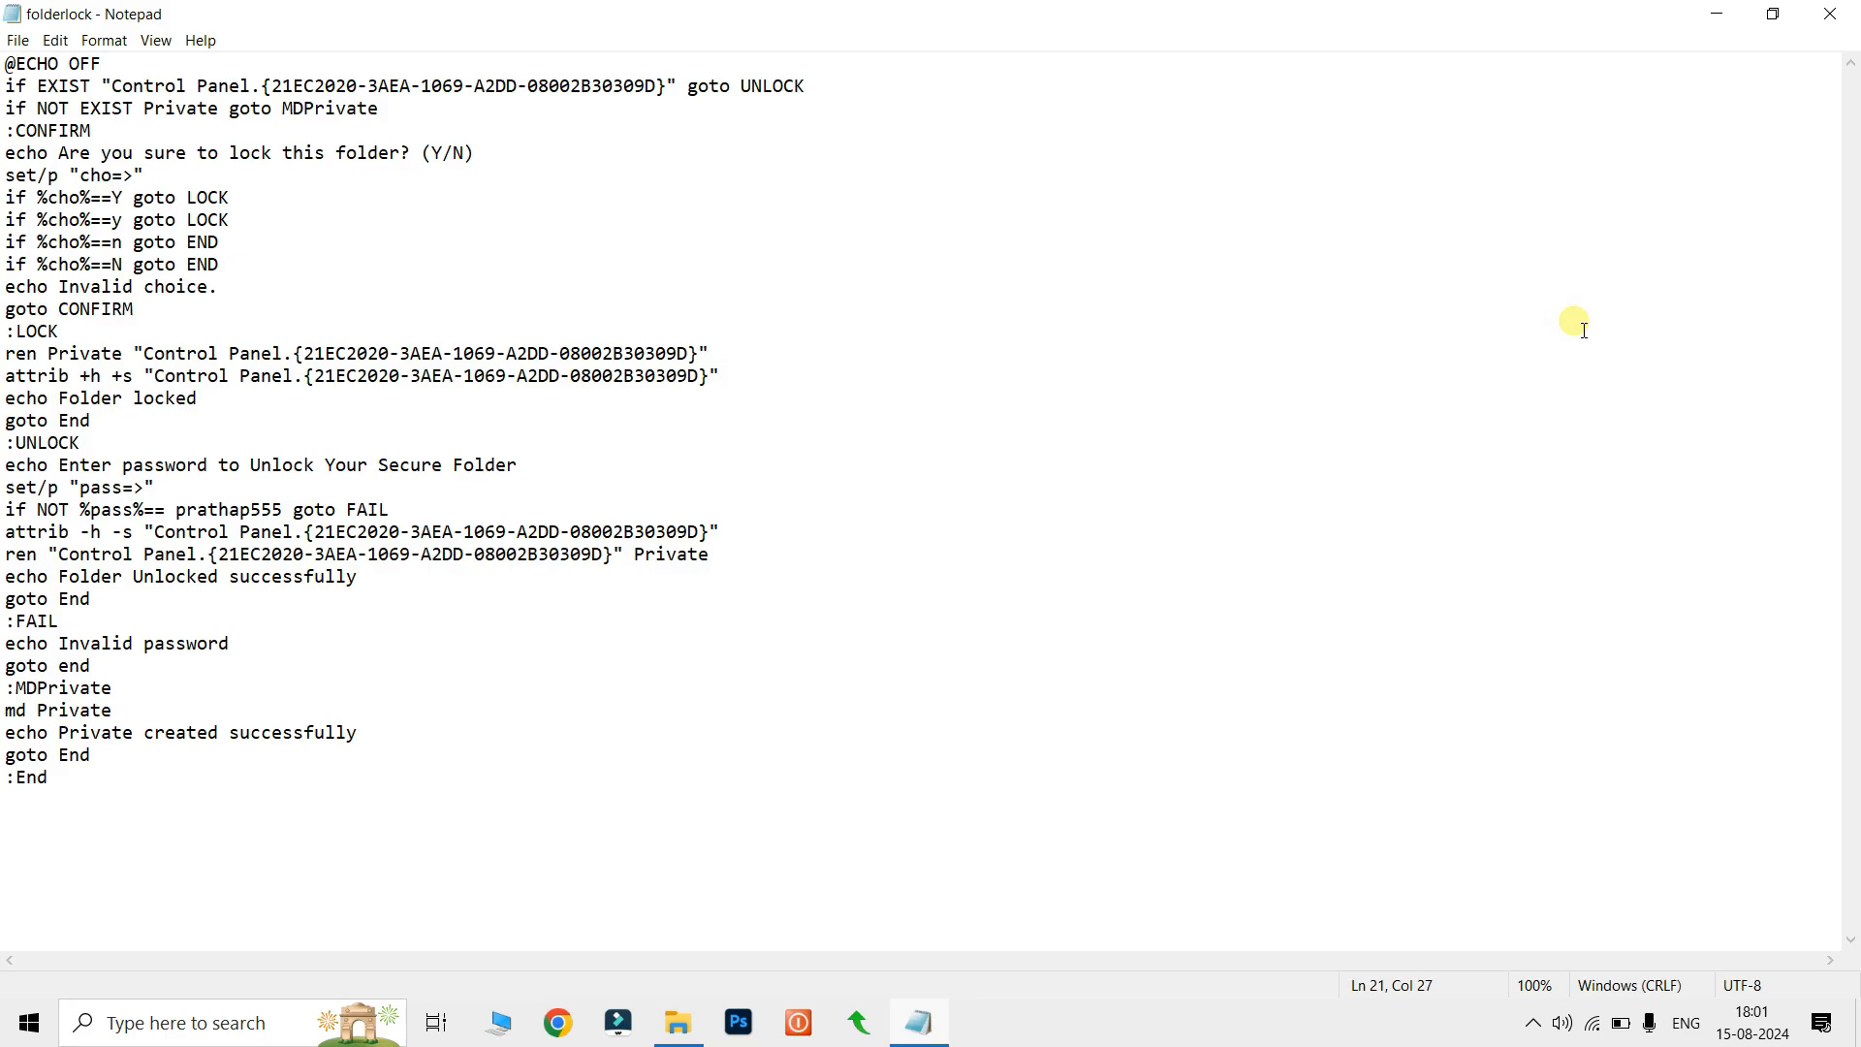
# Step: Close Notepad, open Prathap varma and run folderlock to create the Private folder
pyautogui.click(1830, 15)
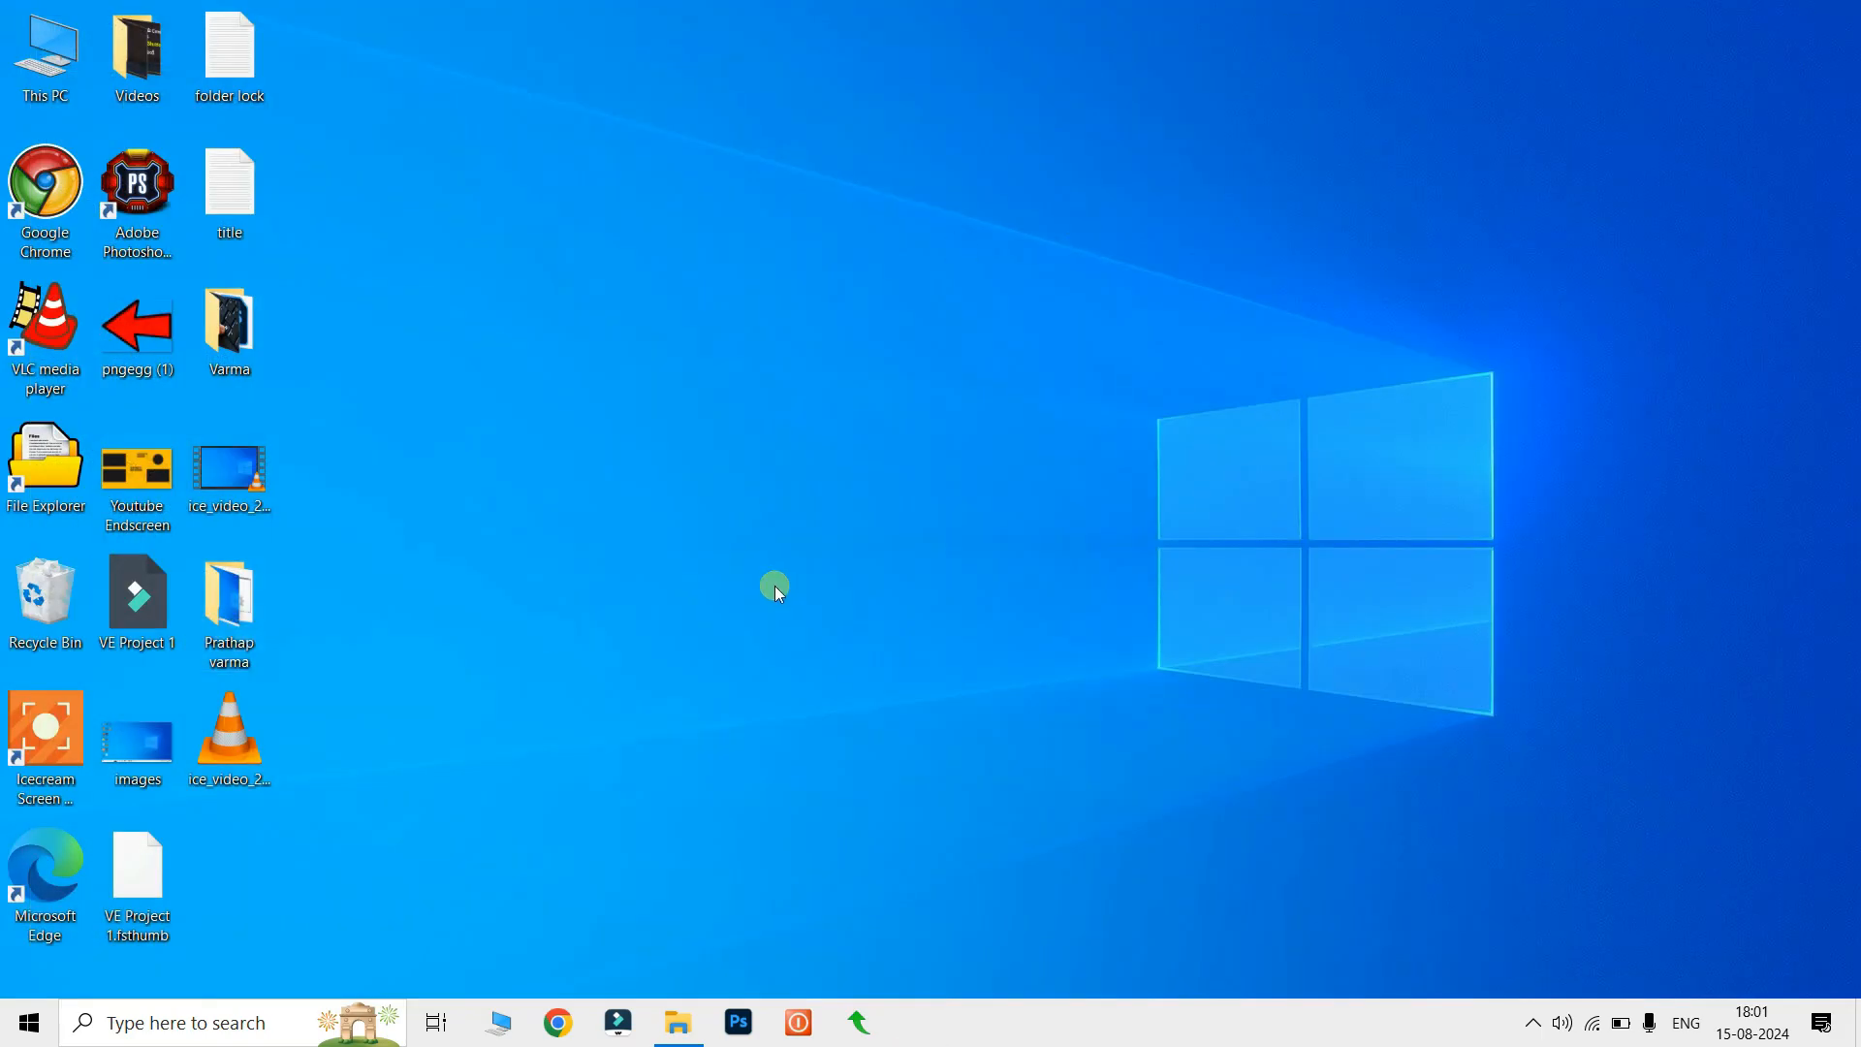
pyautogui.doubleClick(232, 610)
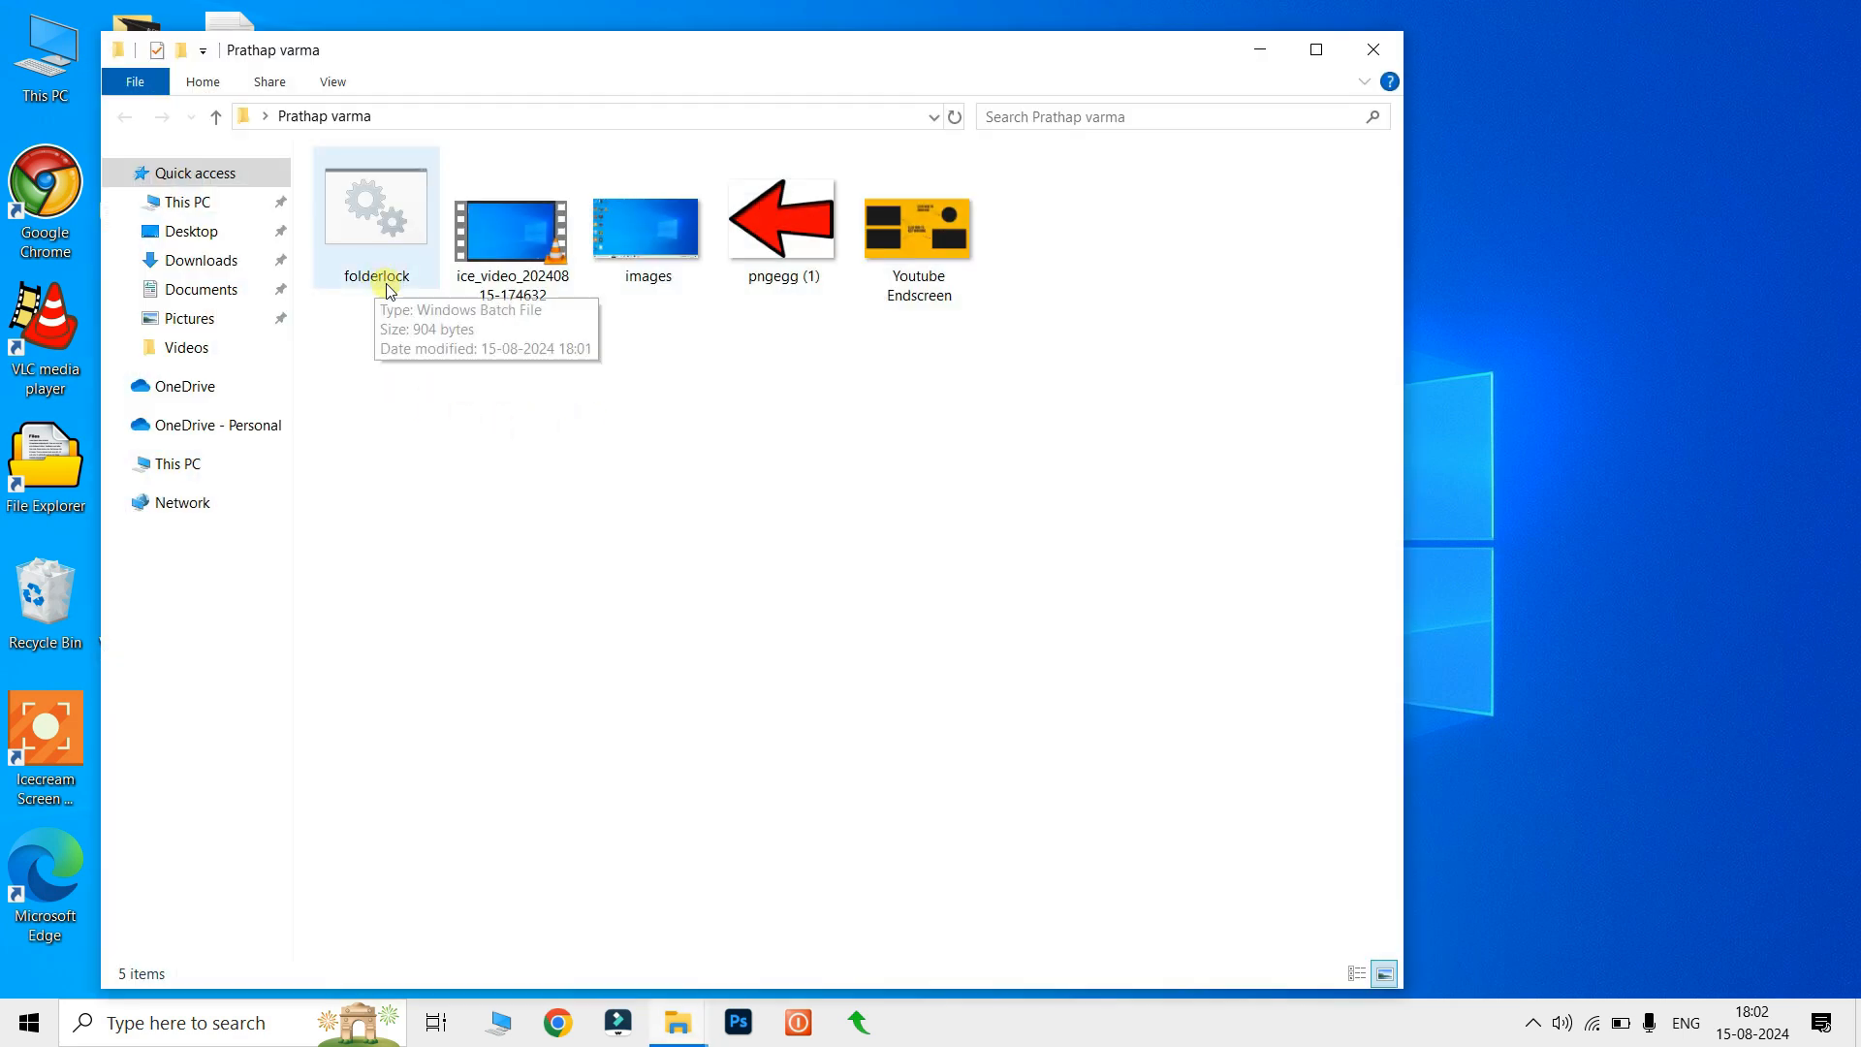
pyautogui.doubleClick(391, 223)
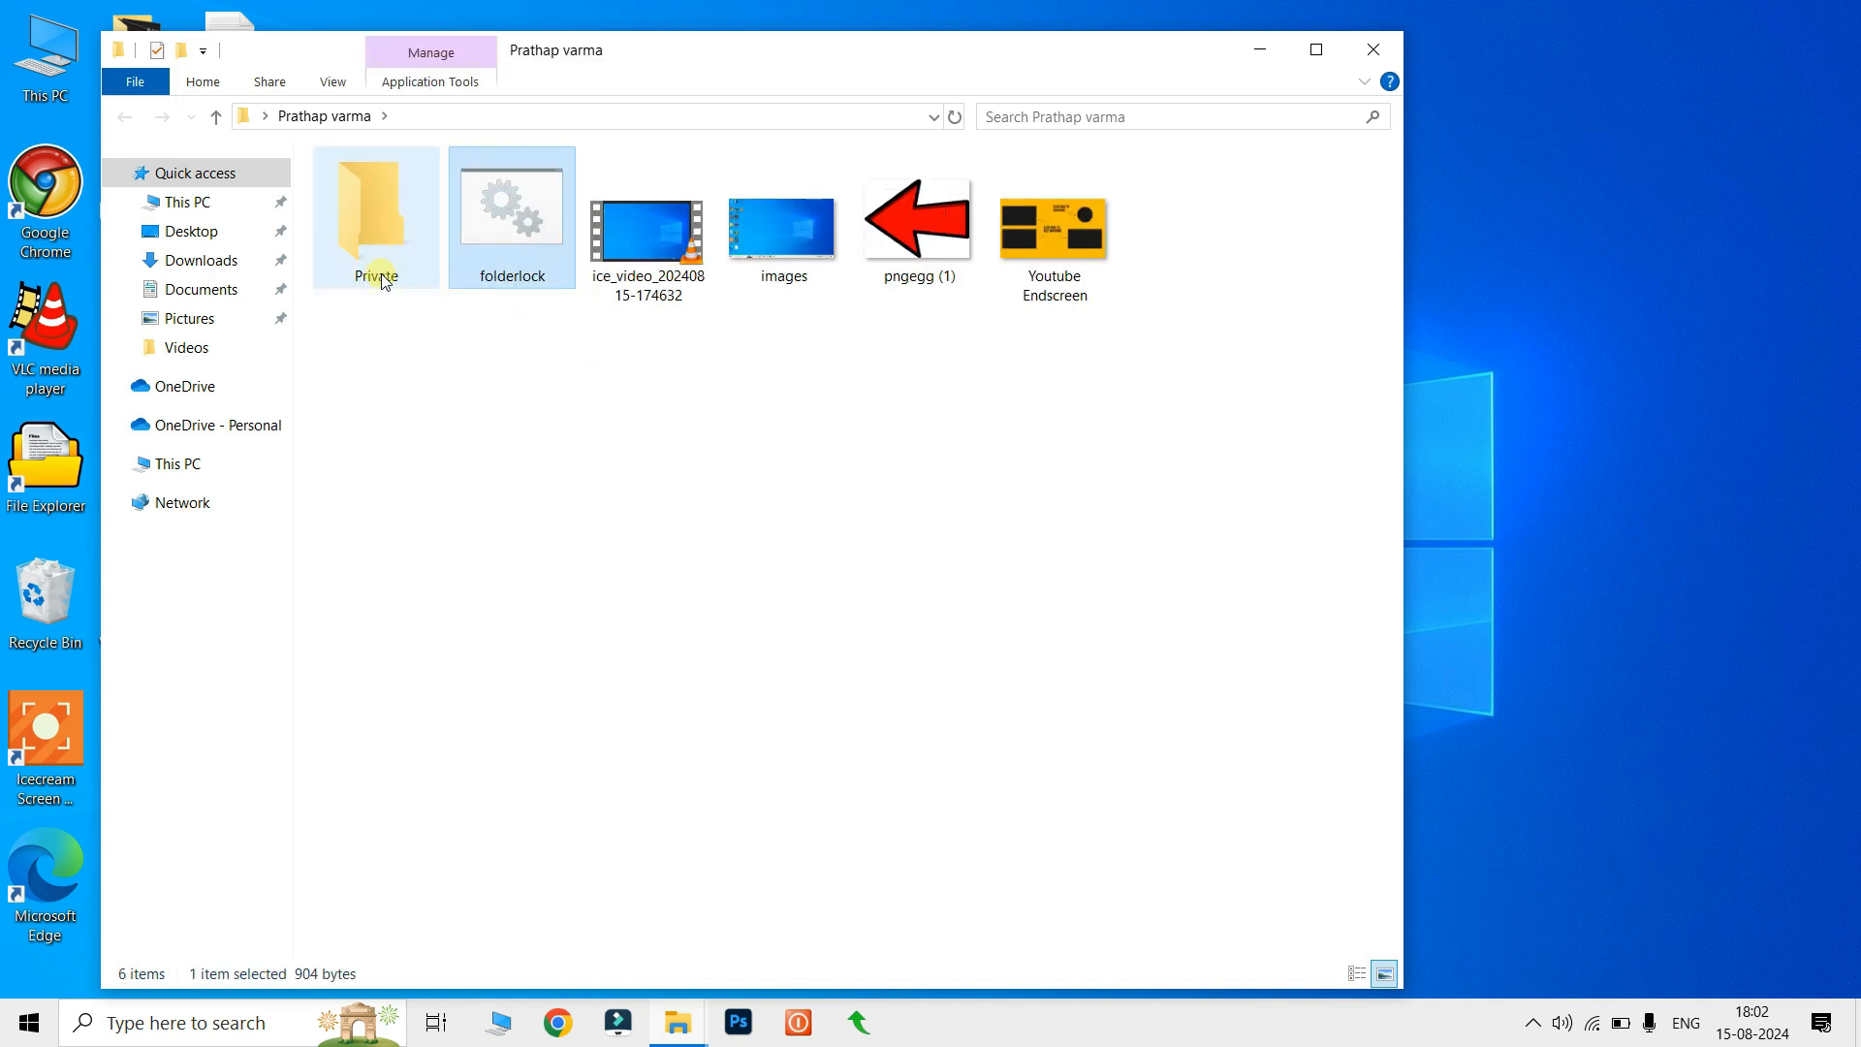
# Step: Move the four media files into Private and return to Prathap varma
pyautogui.moveTo(648, 344); pyautogui.dragTo(1132, 216)
pyautogui.moveTo(630, 242); pyautogui.dragTo(377, 250)
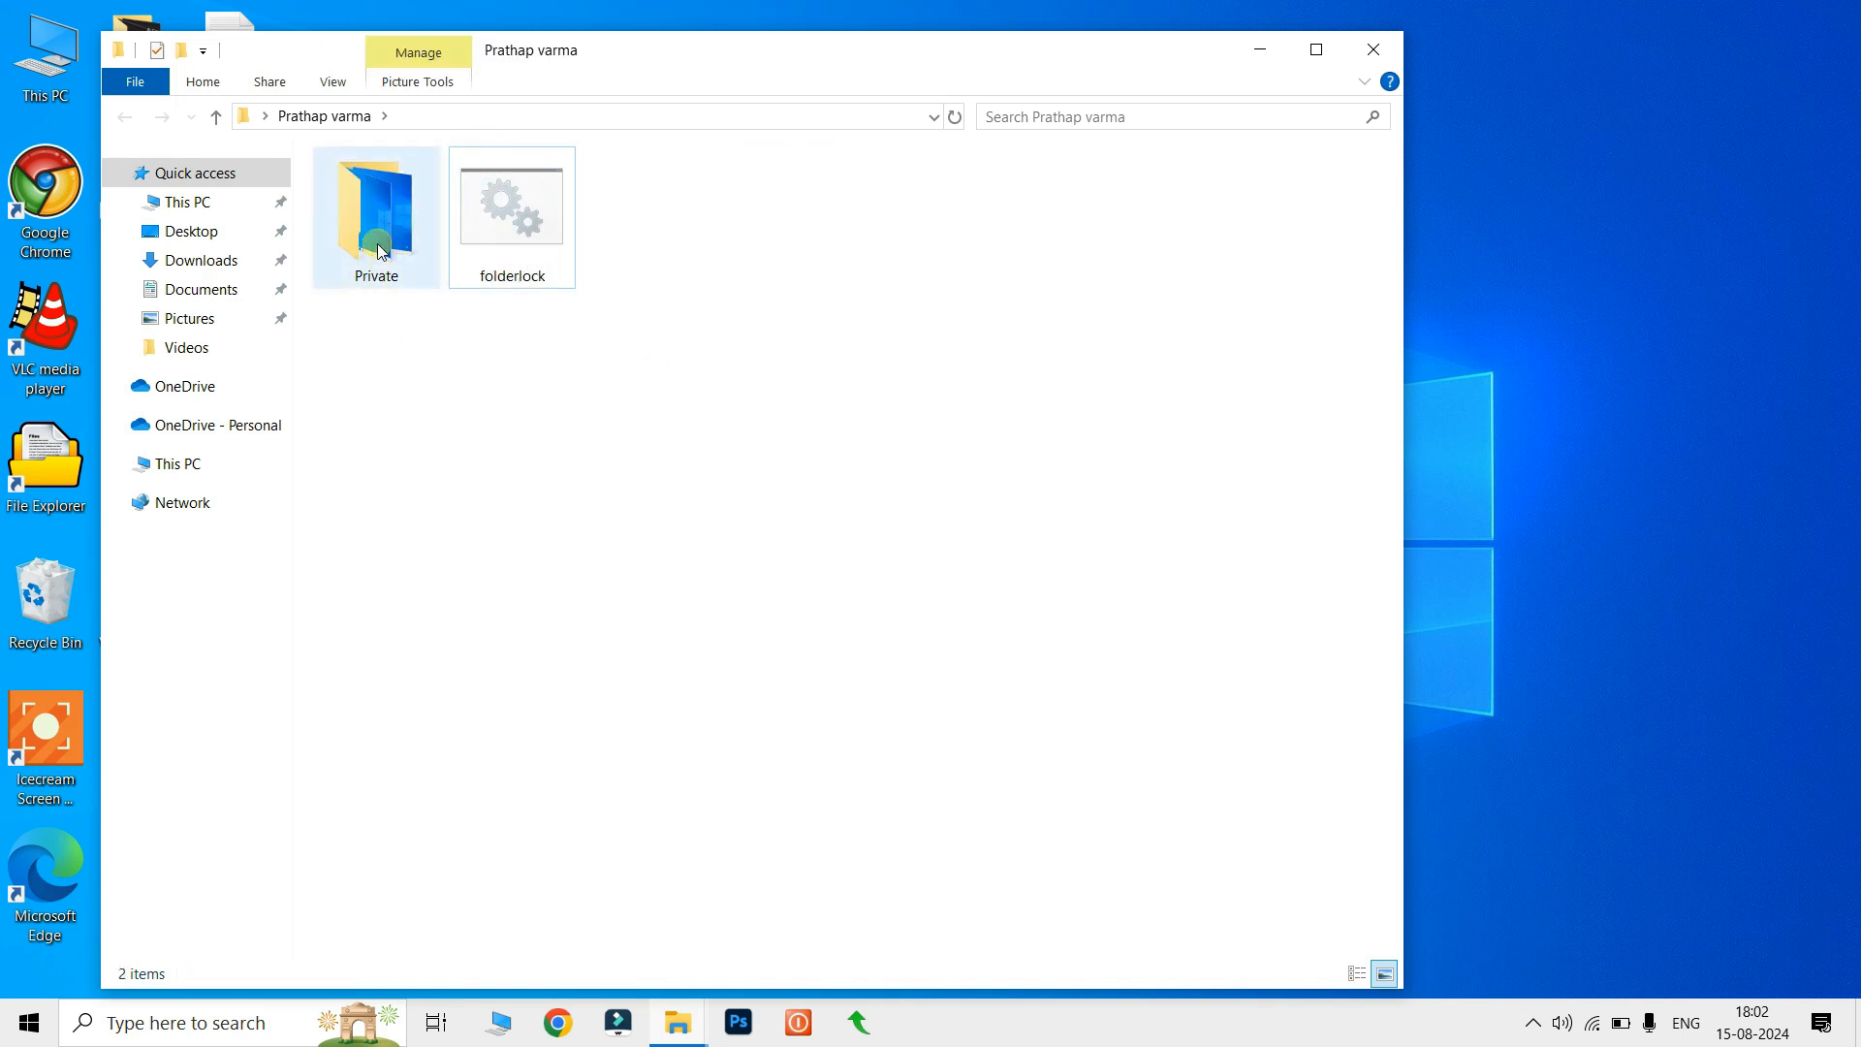
pyautogui.doubleClick(378, 250)
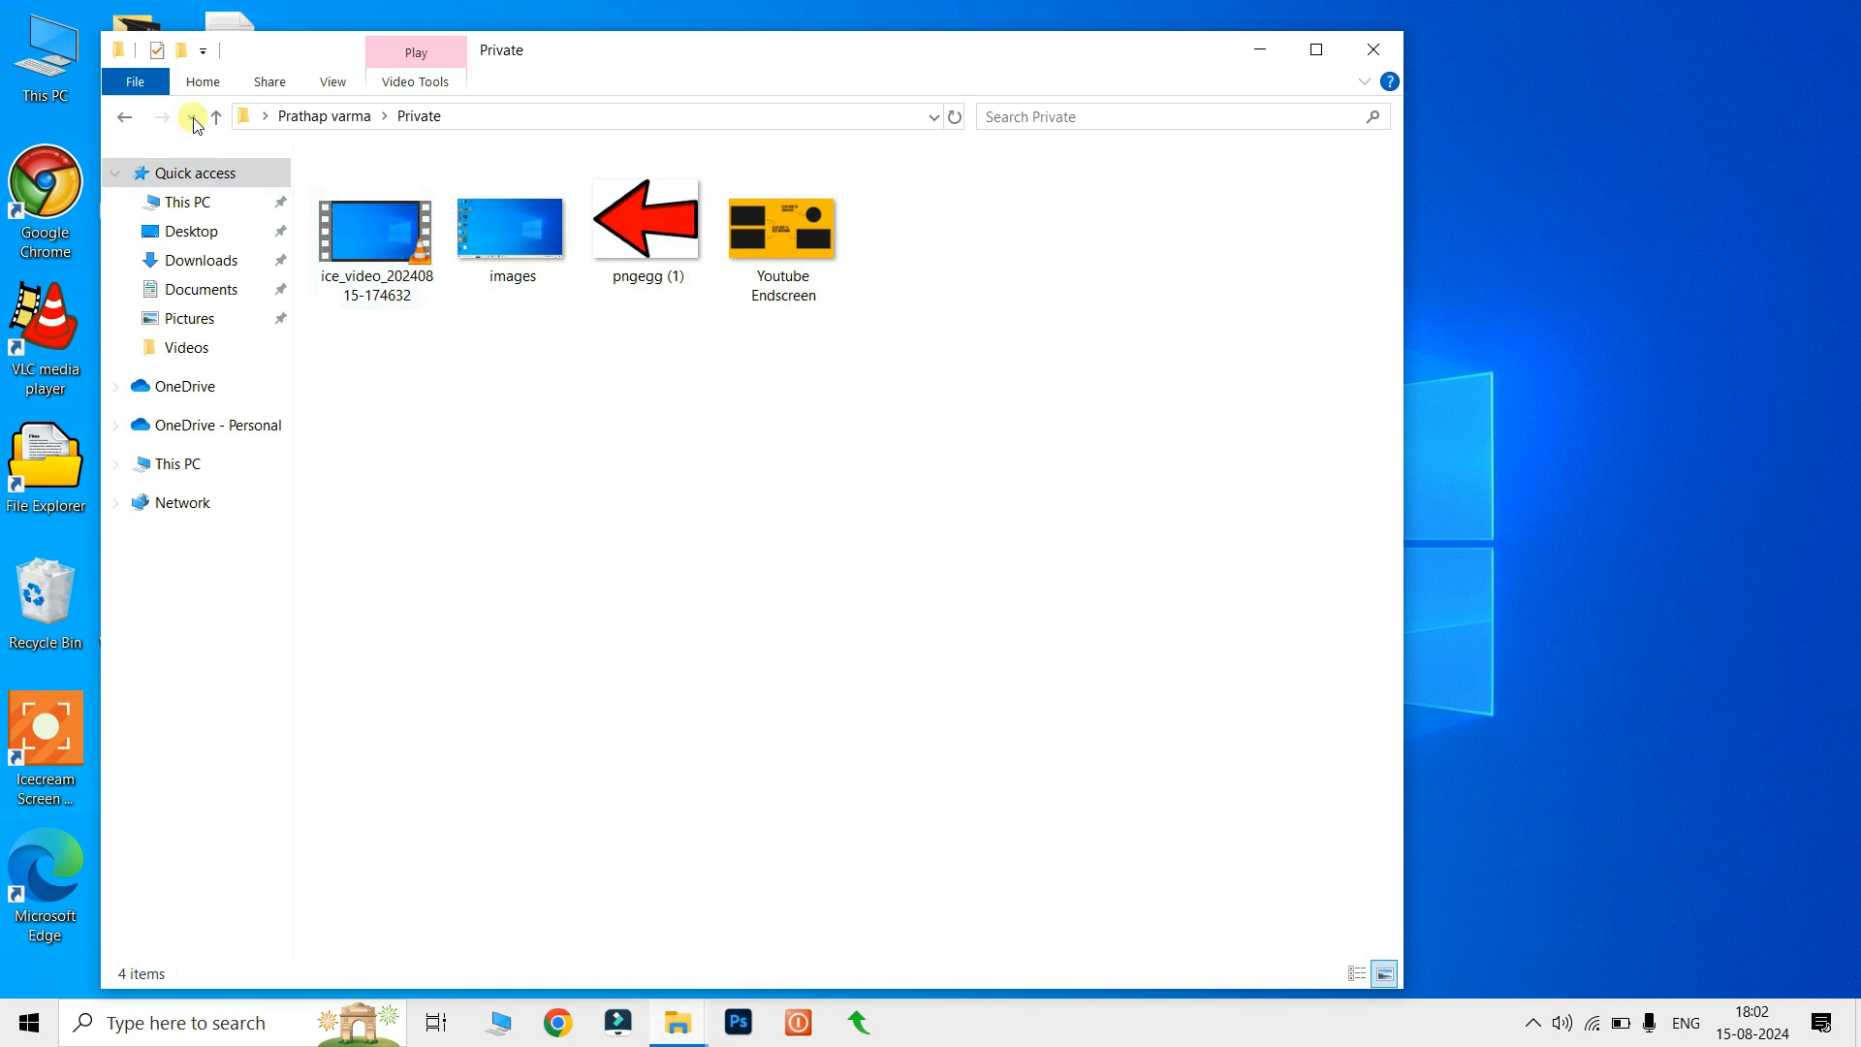
pyautogui.click(216, 116)
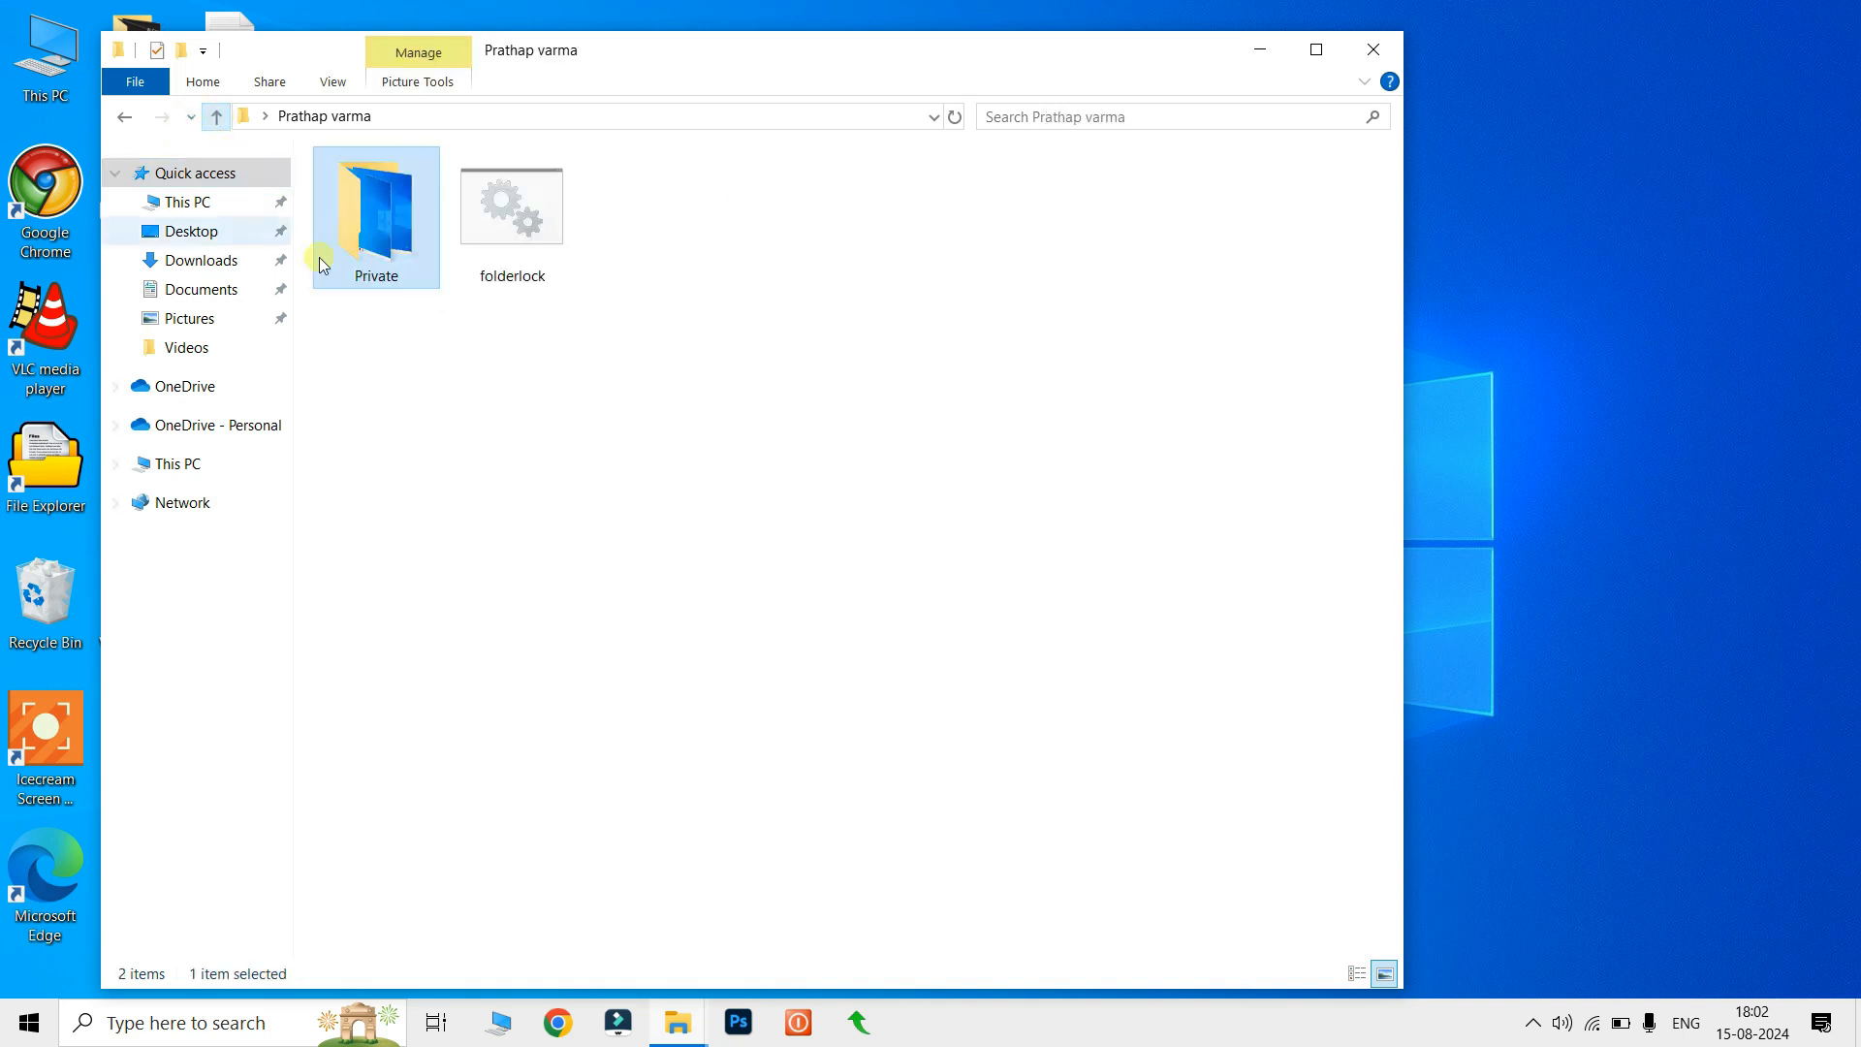
pyautogui.click(552, 375)
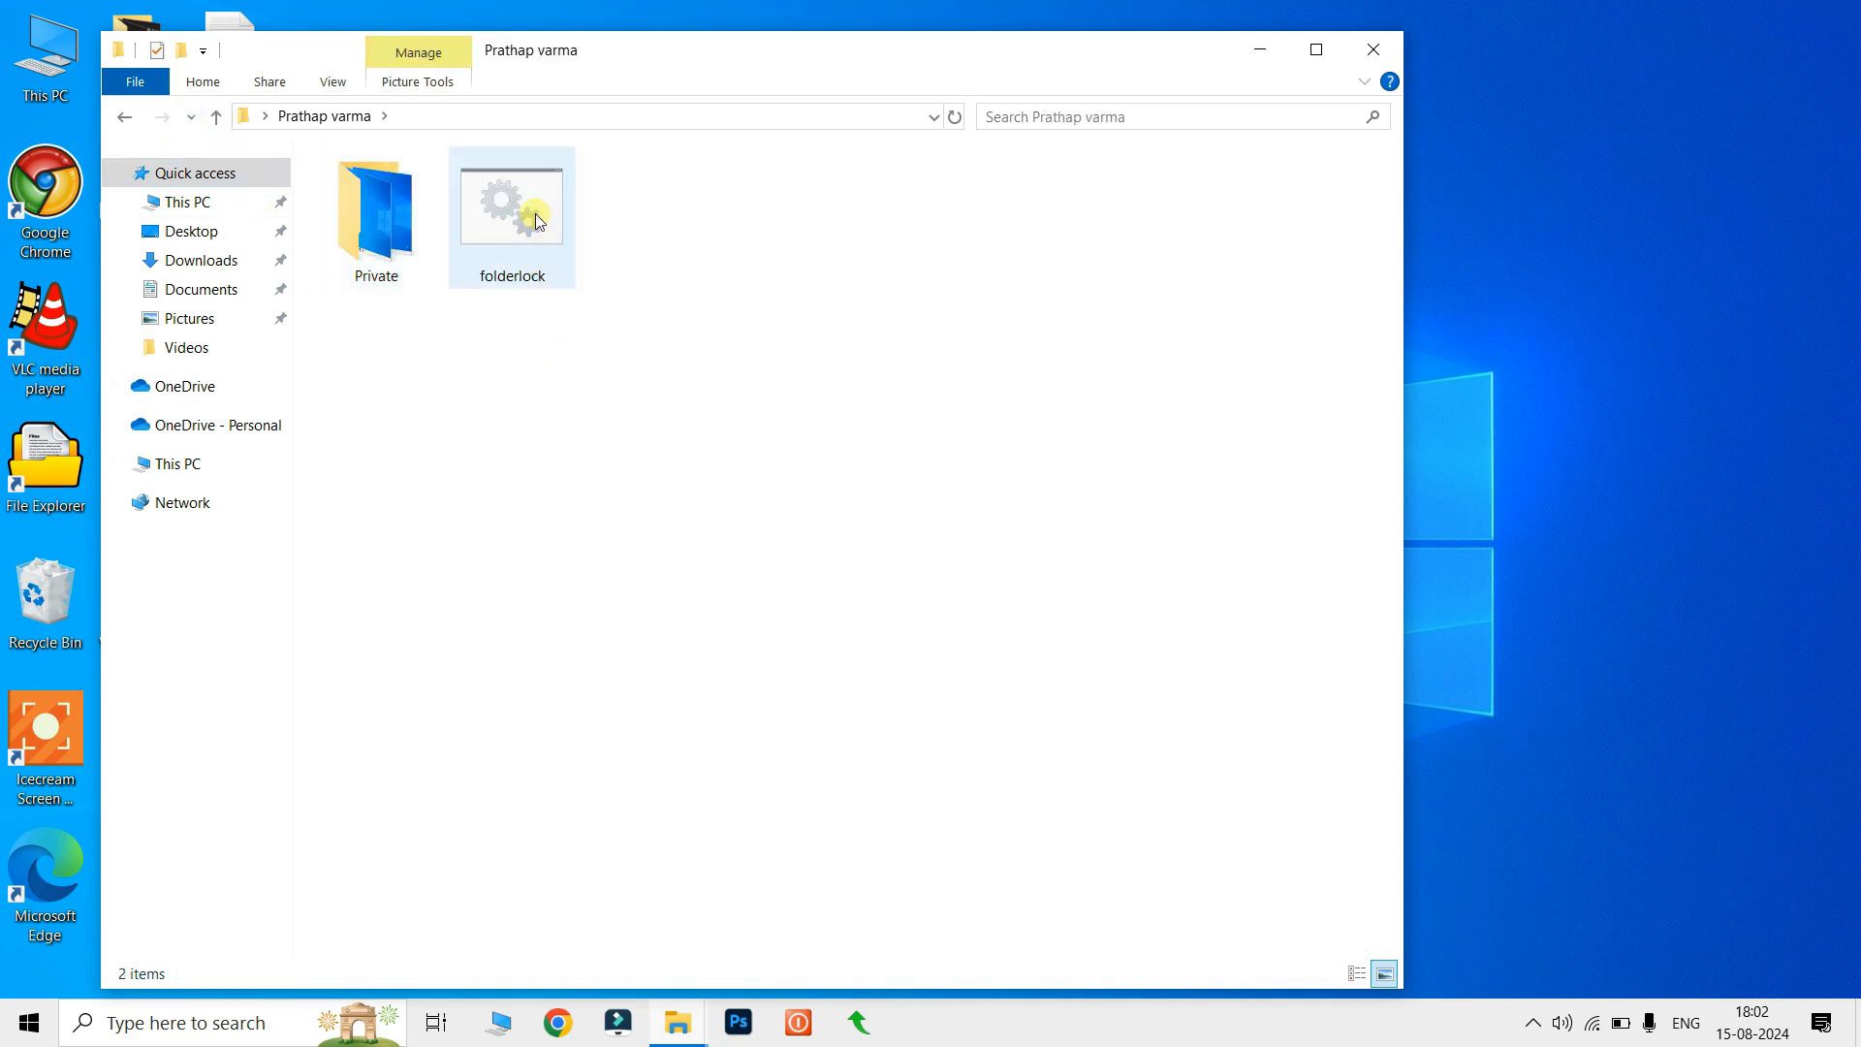
# Step: Run folderlock, answer y to lock and hide Private, then close the window
pyautogui.doubleClick(539, 221)
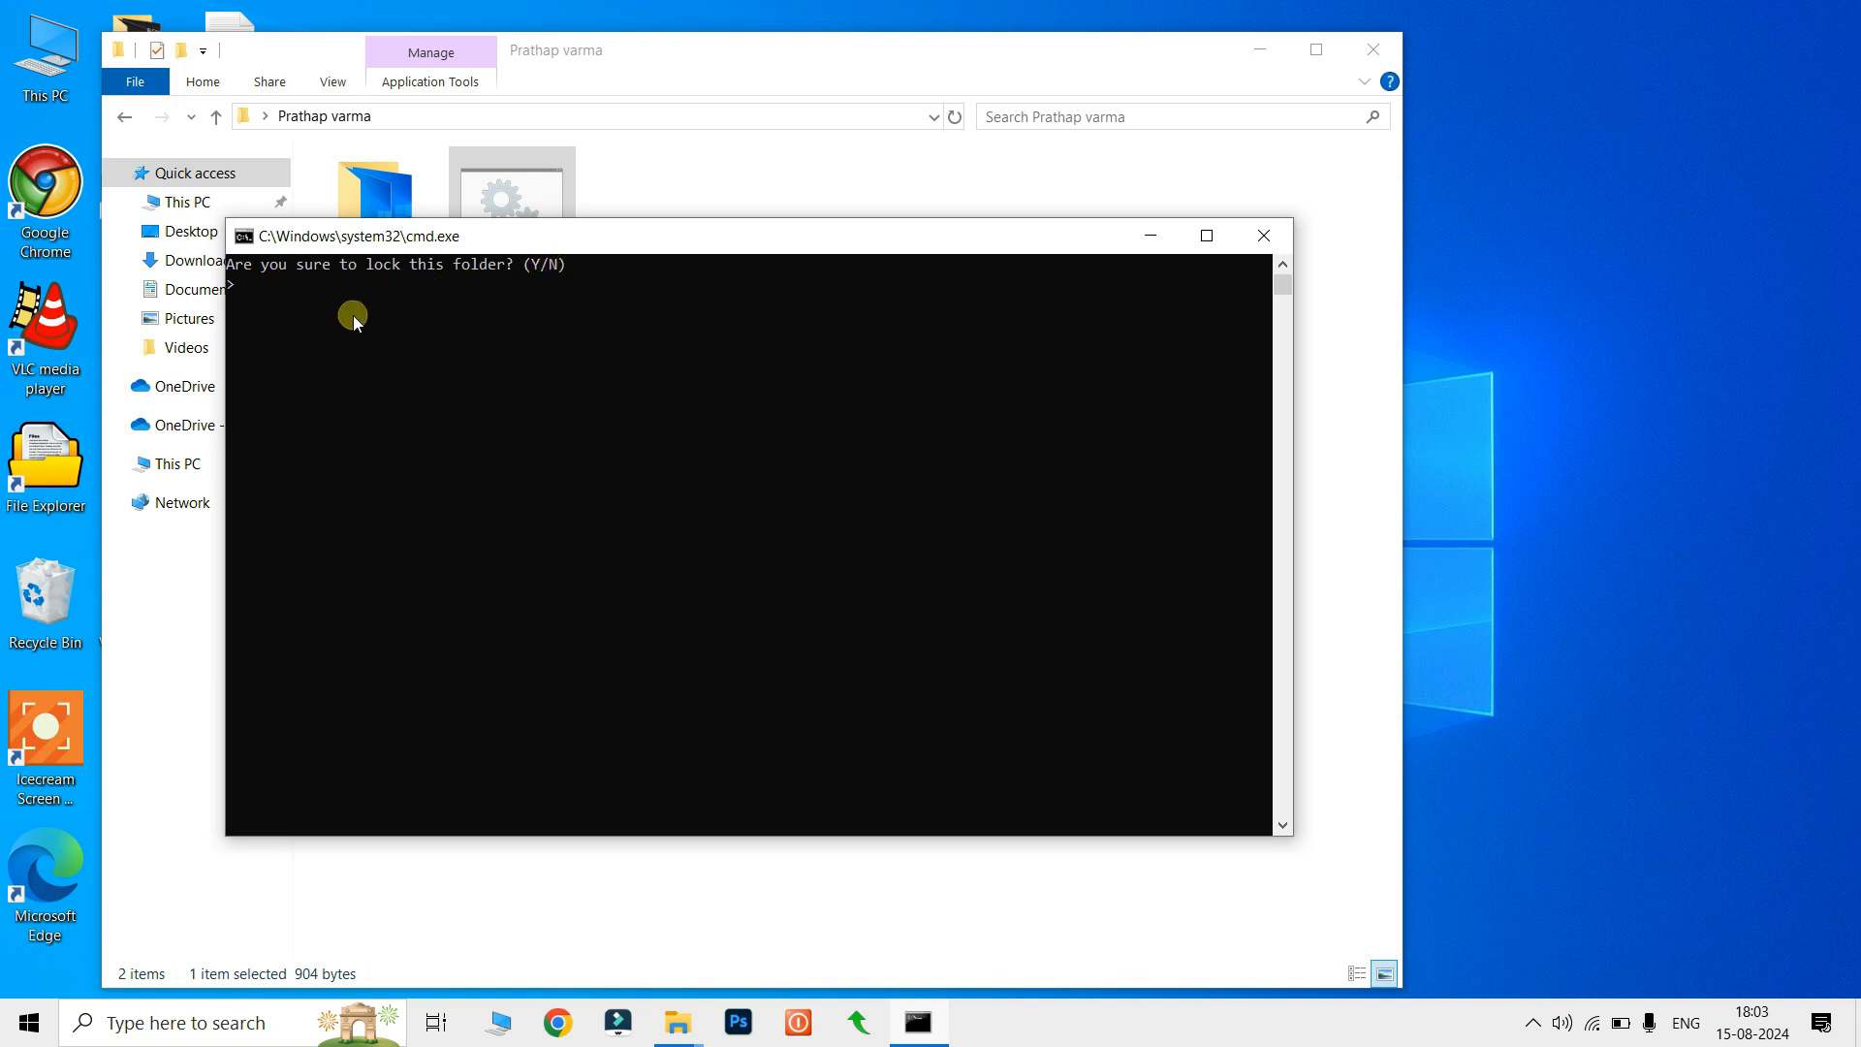
pyautogui.write('y')
pyautogui.press('Return')
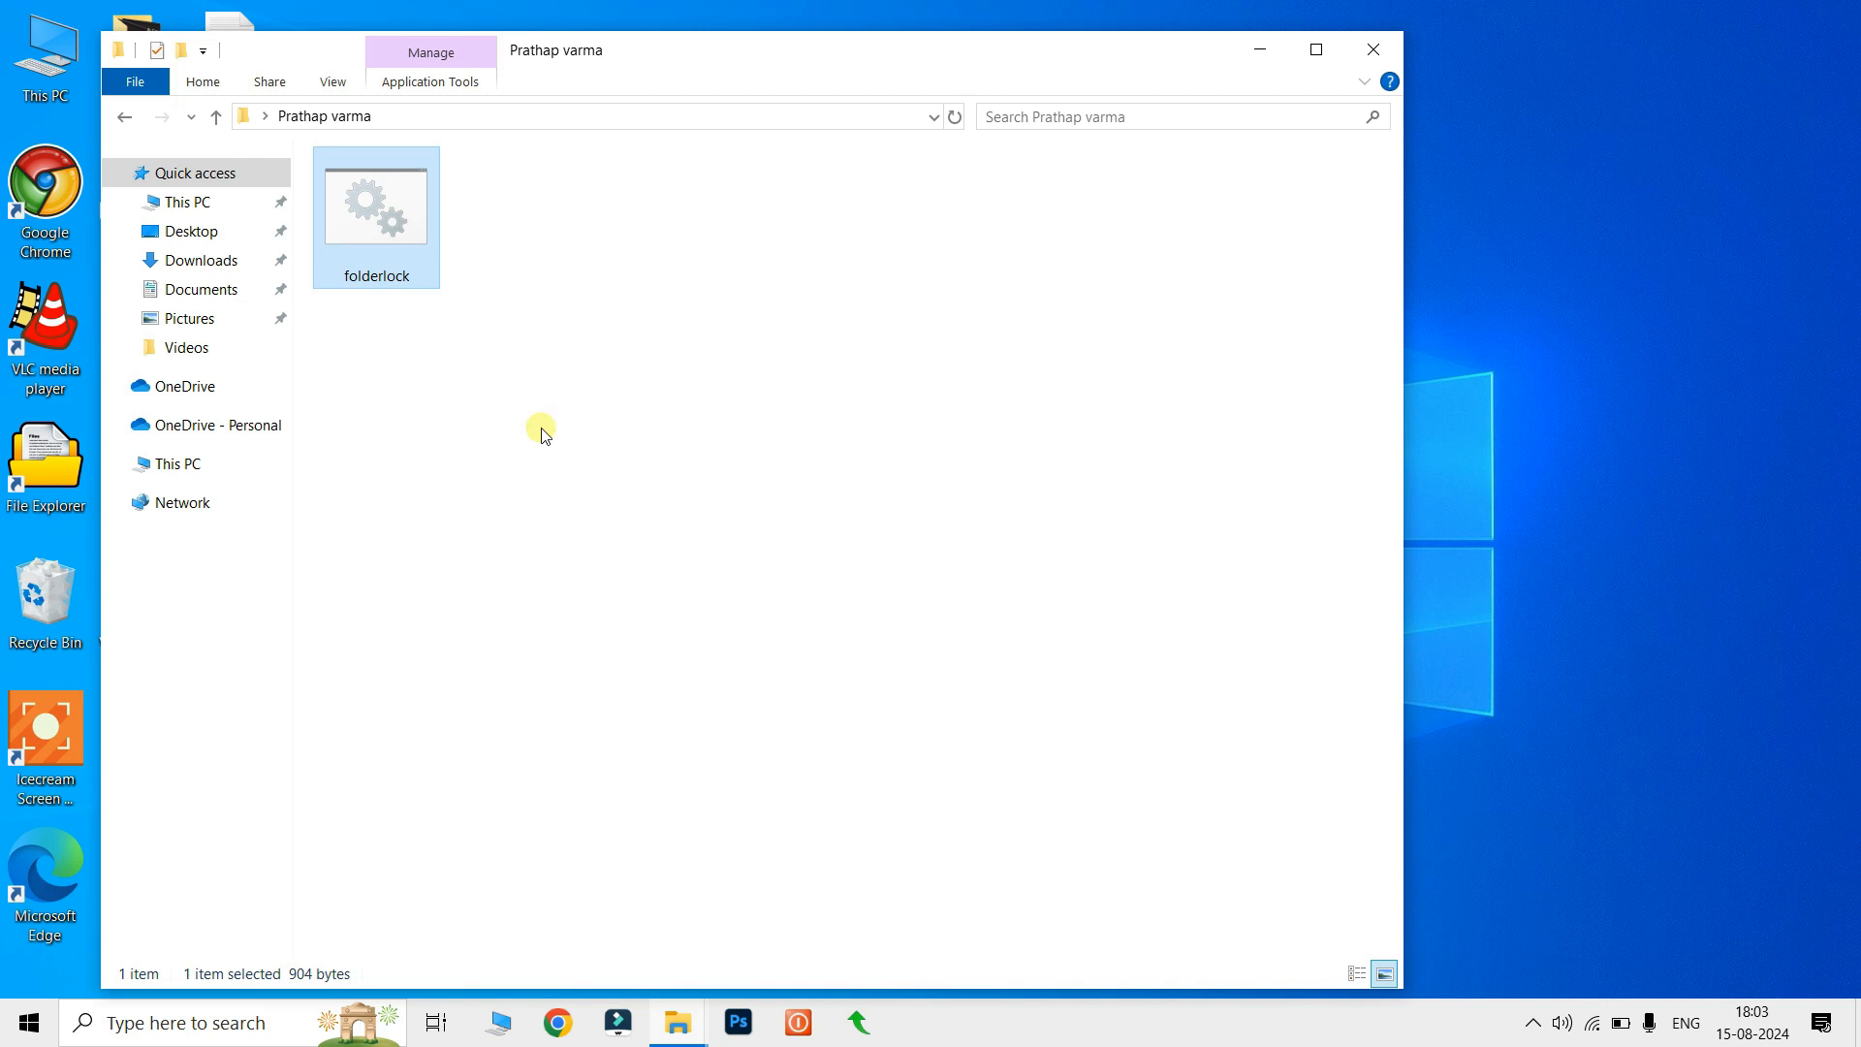
pyautogui.click(1381, 56)
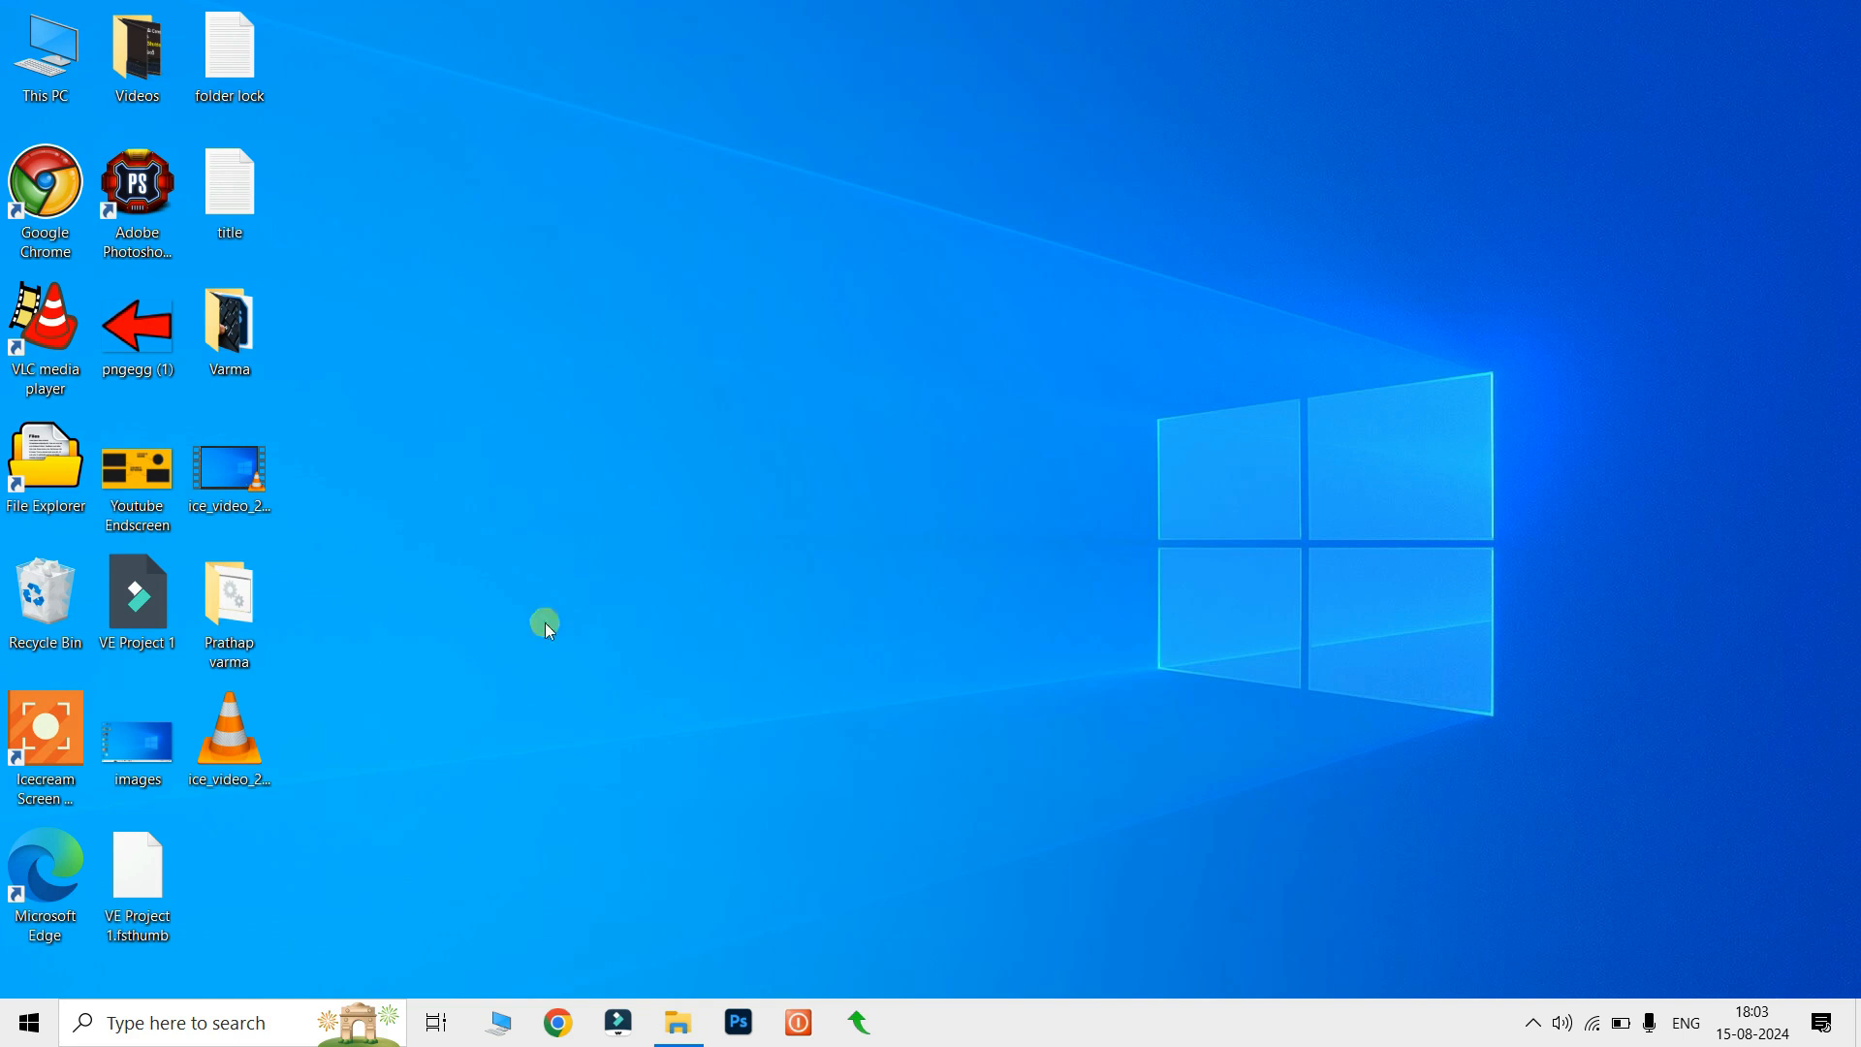
# Step: Run folderlock in Prathap varma, enter the password to unlock Private, and open it
pyautogui.doubleClick(230, 609)
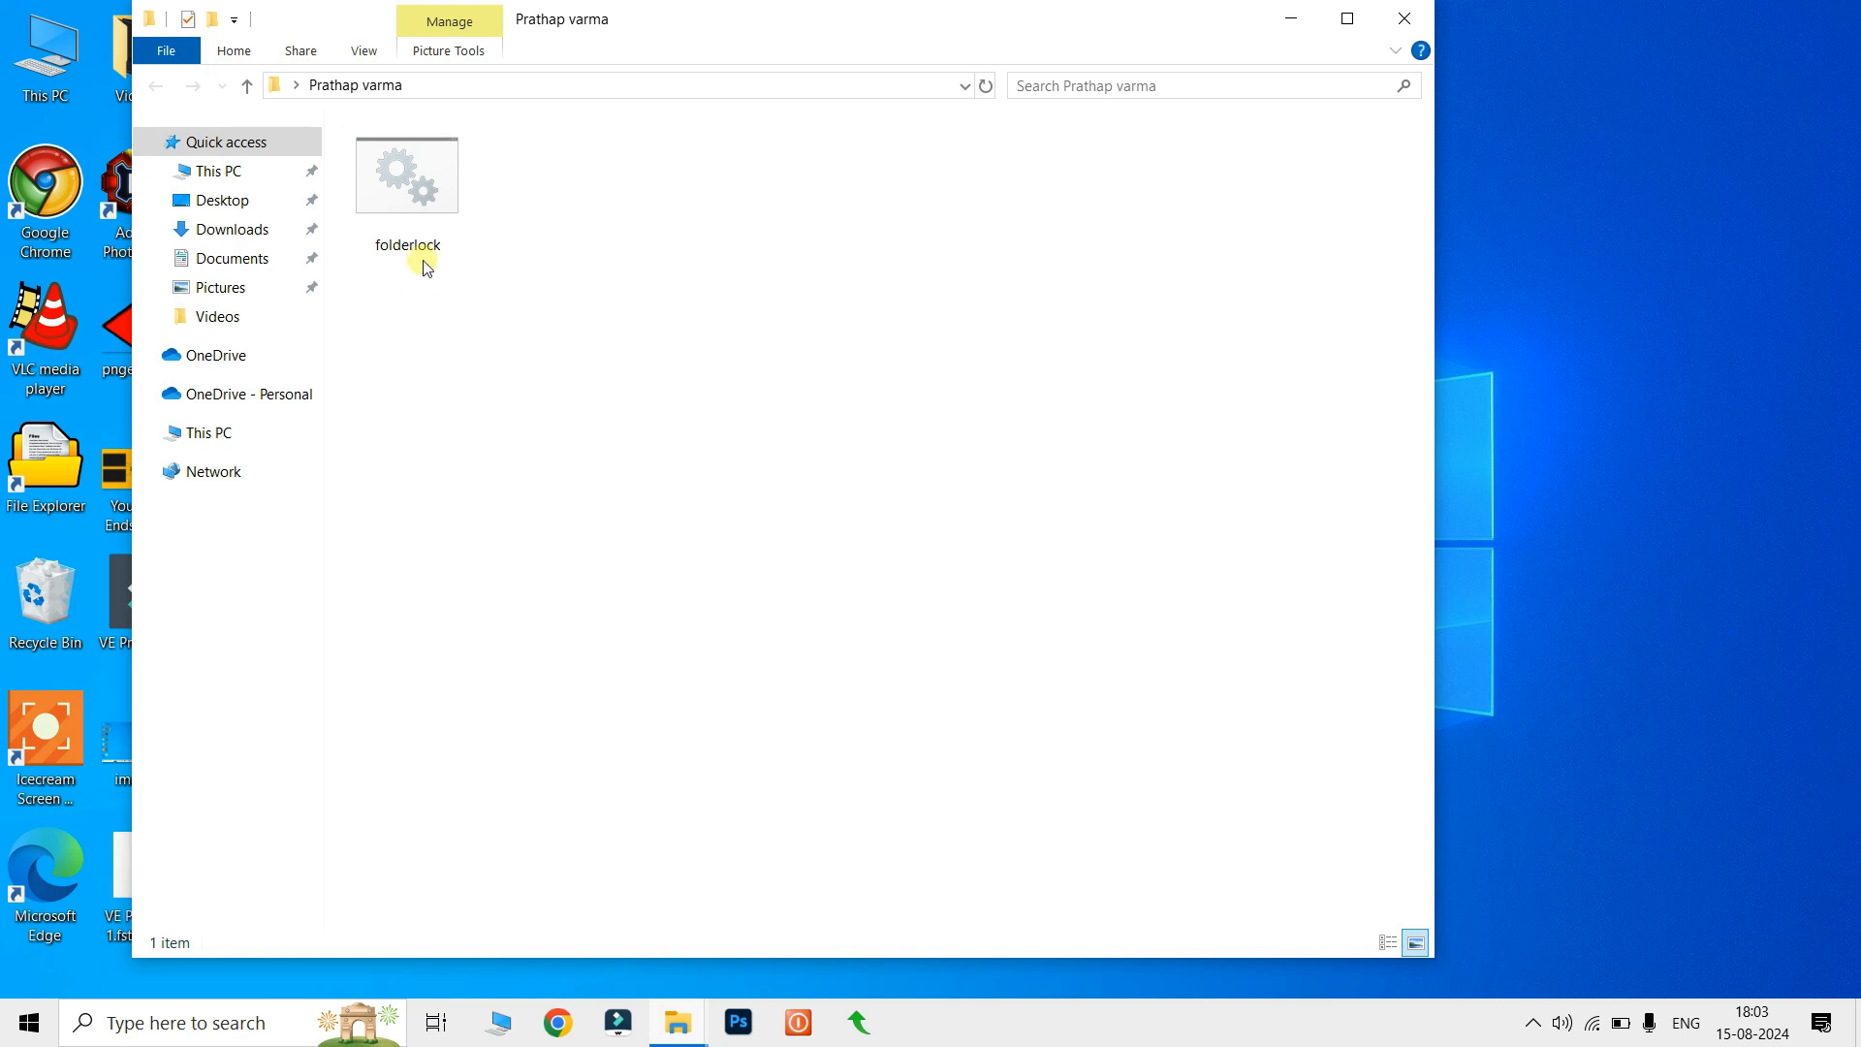
pyautogui.doubleClick(421, 208)
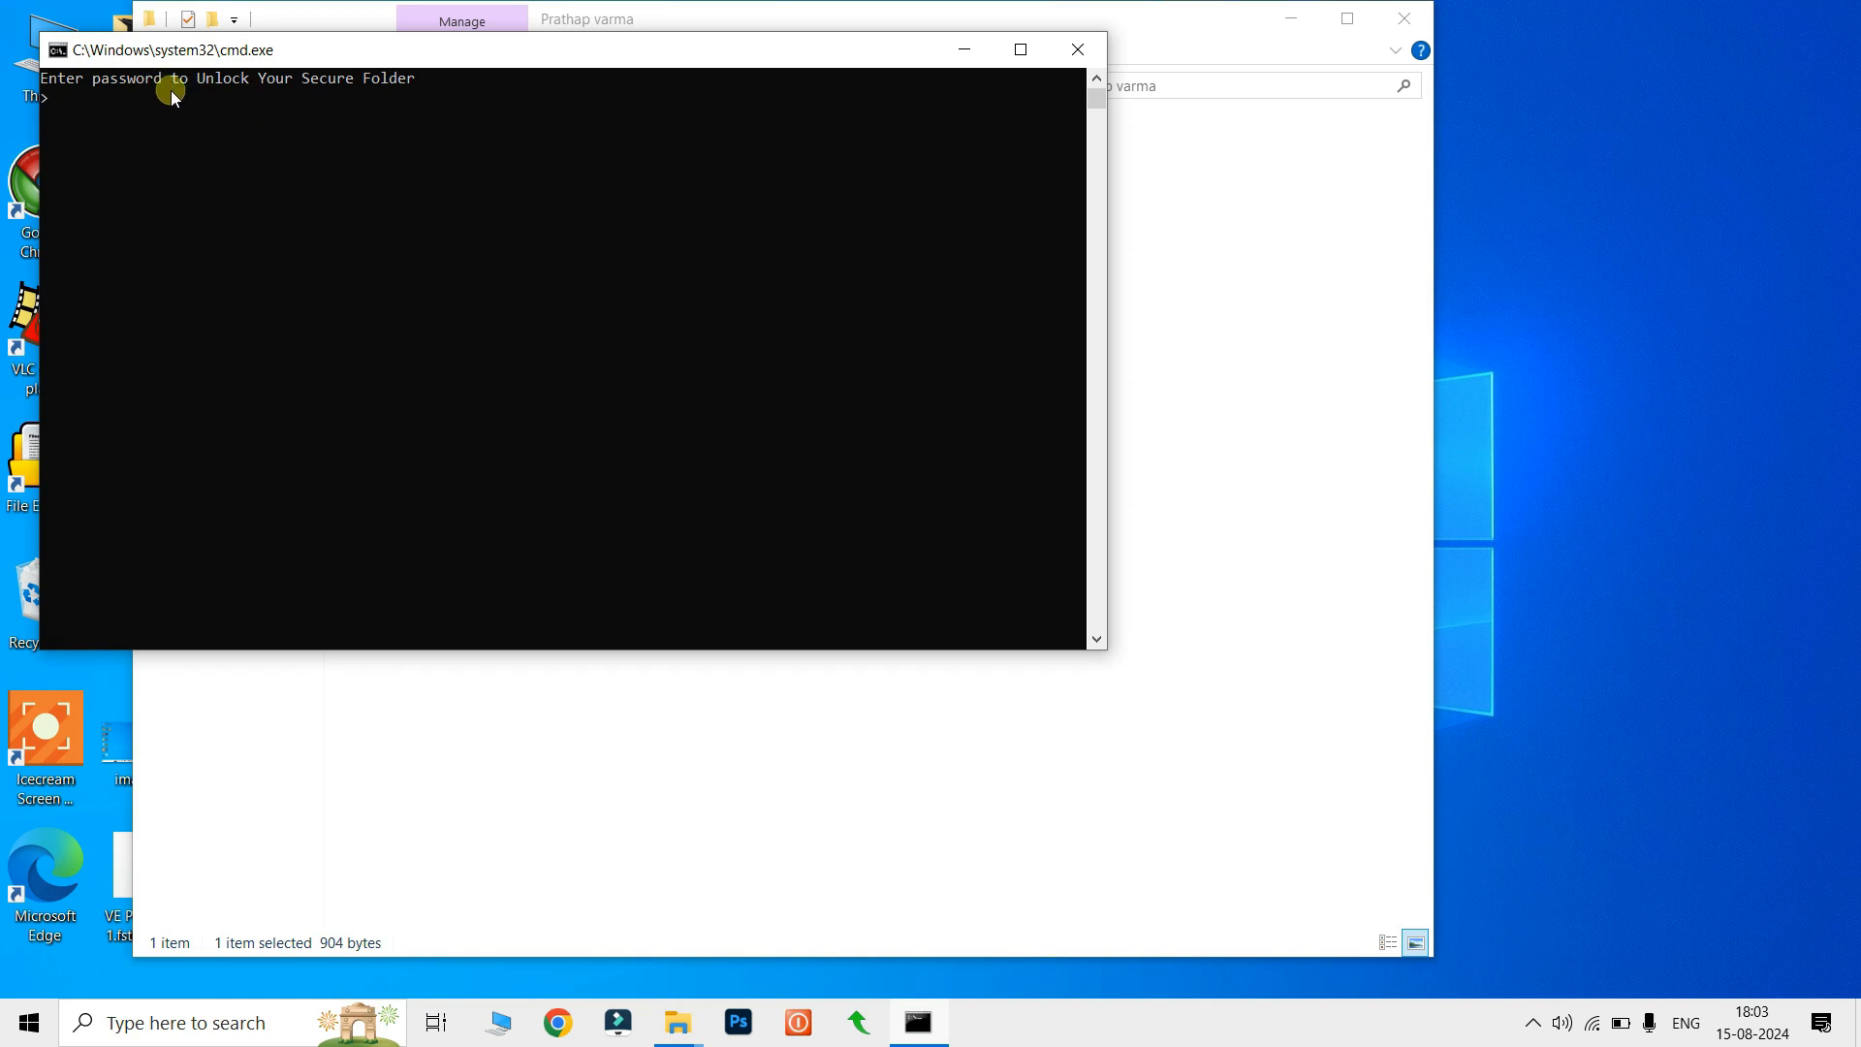
pyautogui.press('Return')
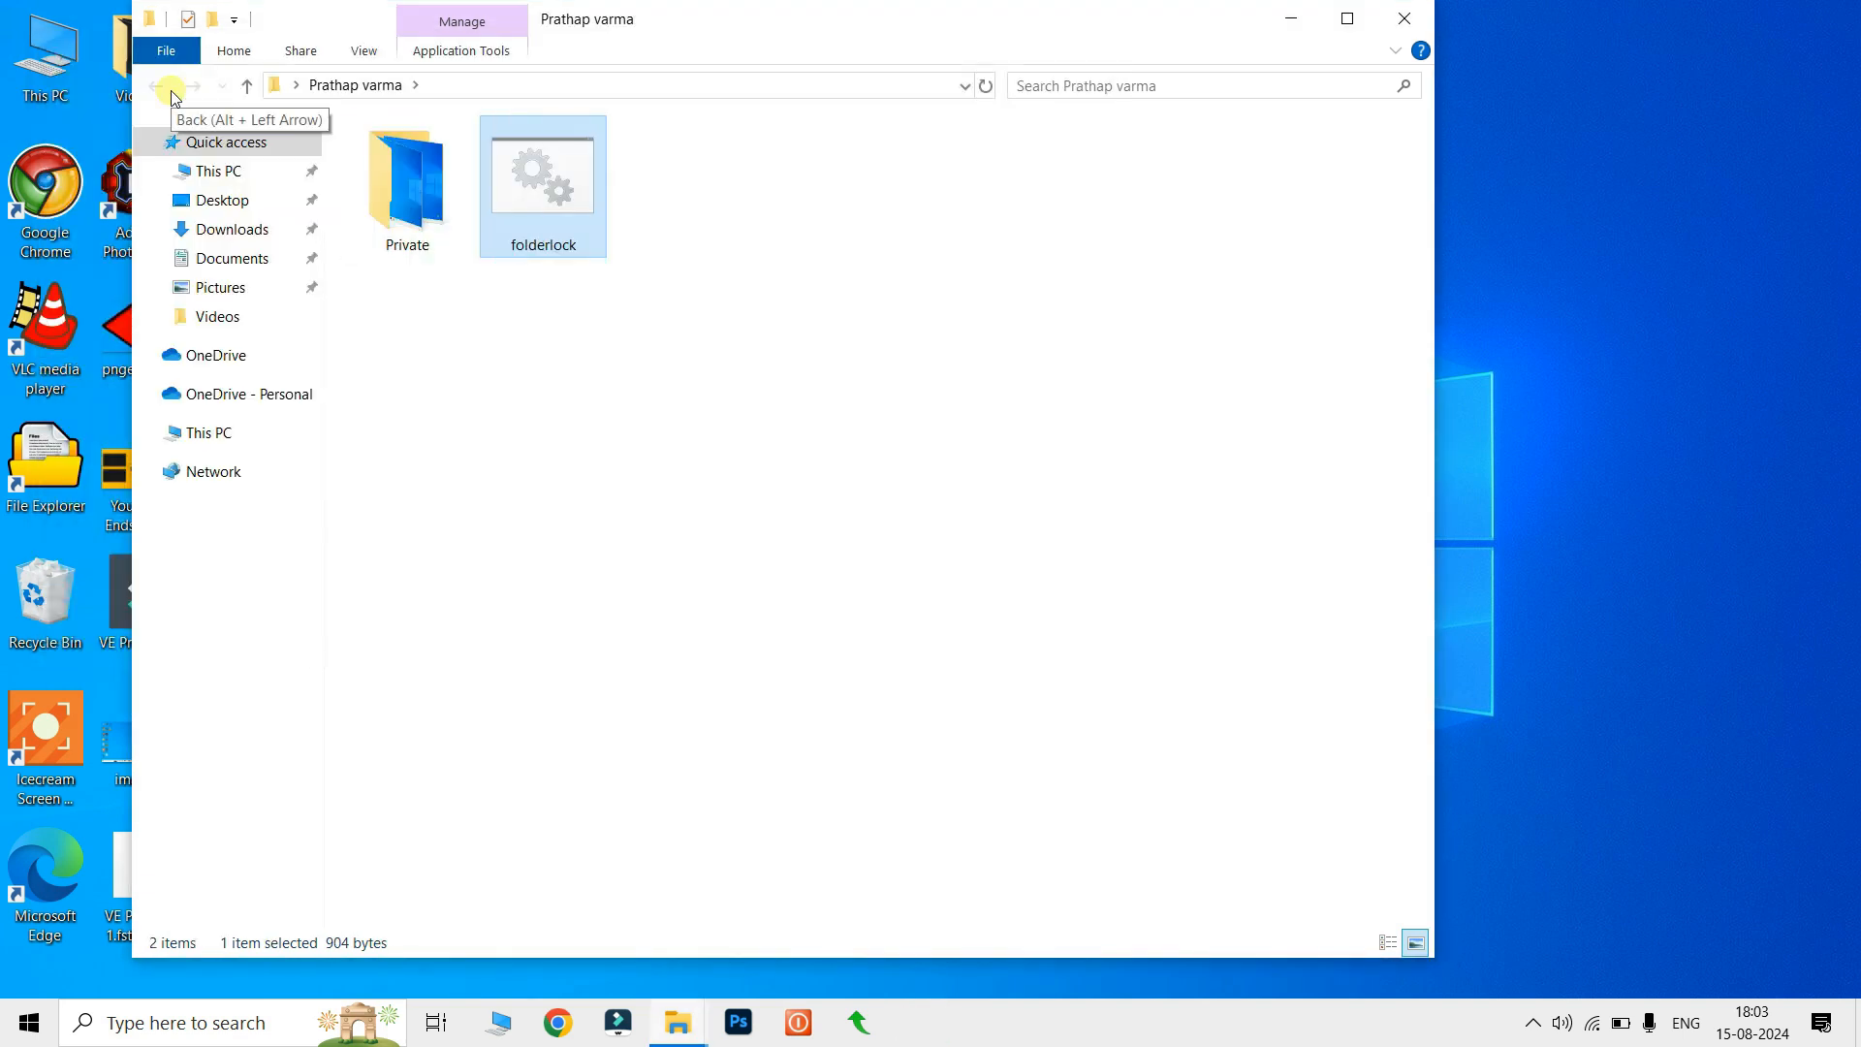
pyautogui.doubleClick(391, 214)
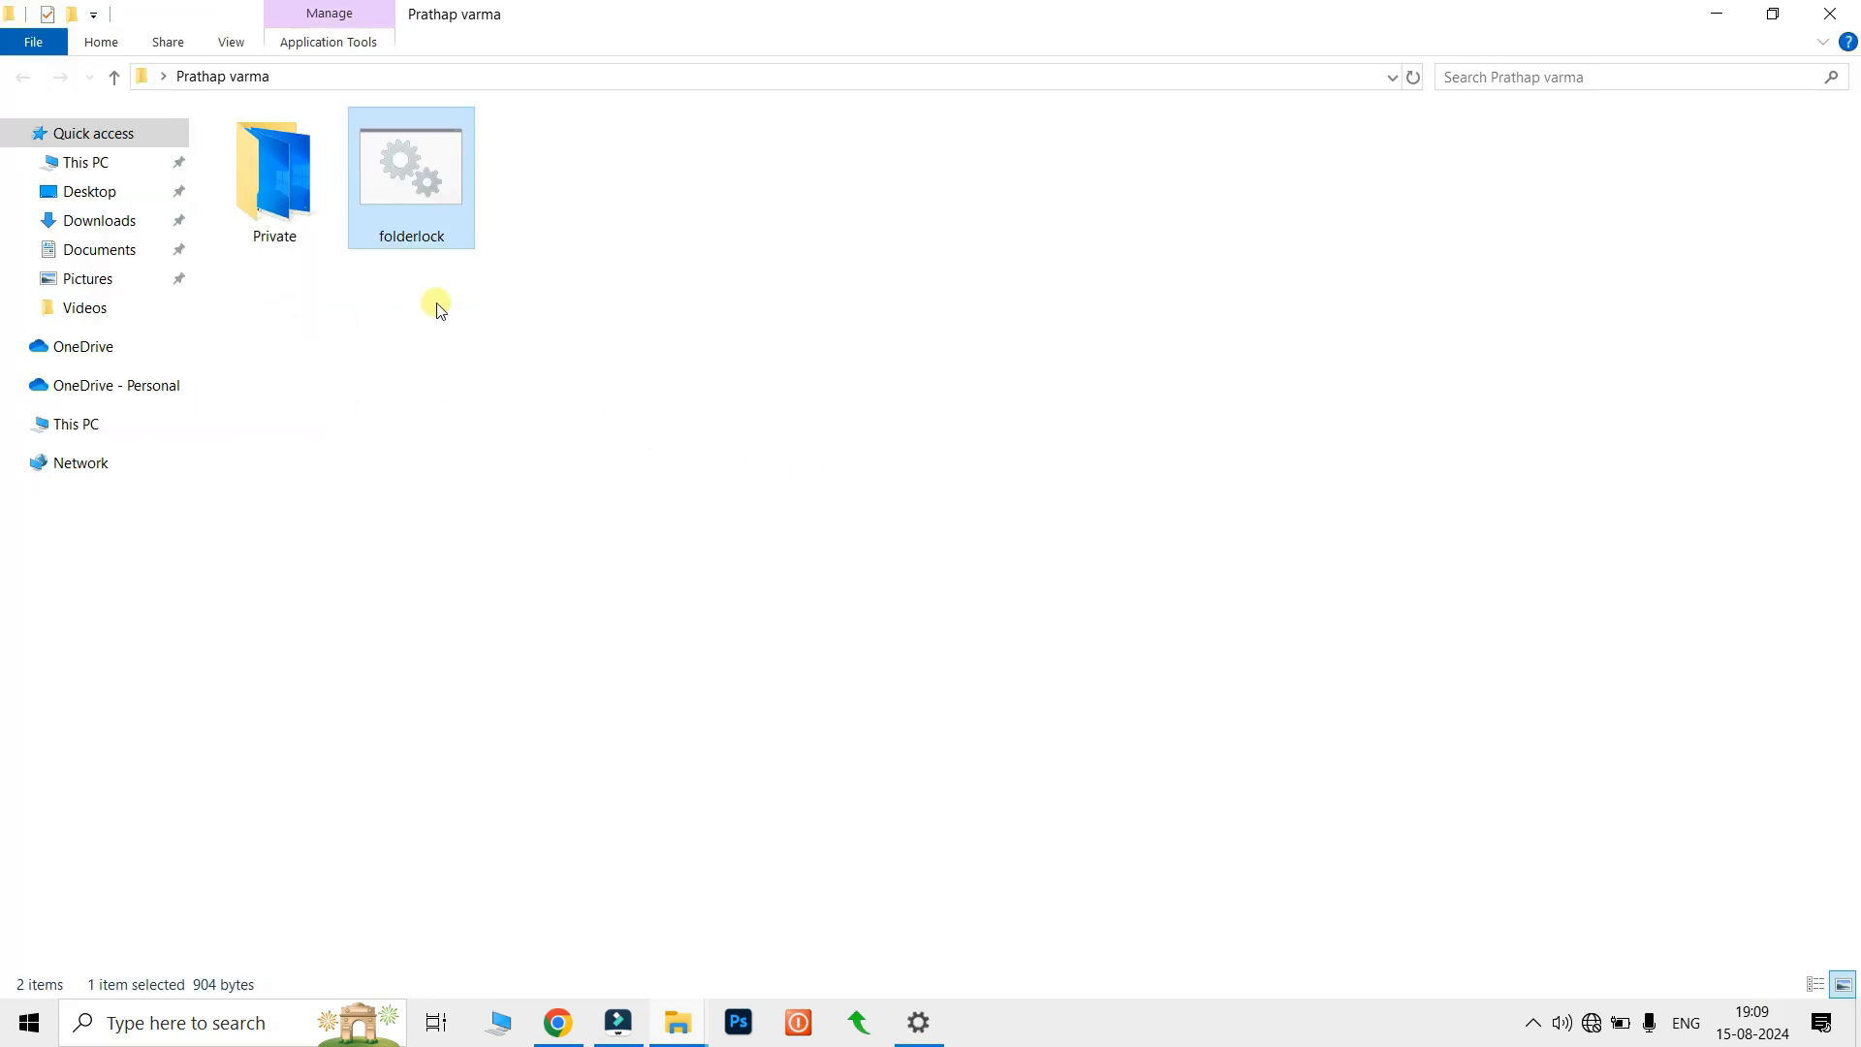
# Step: Run folderlock again and answer Y to re-lock and hide Private
pyautogui.doubleClick(439, 188)
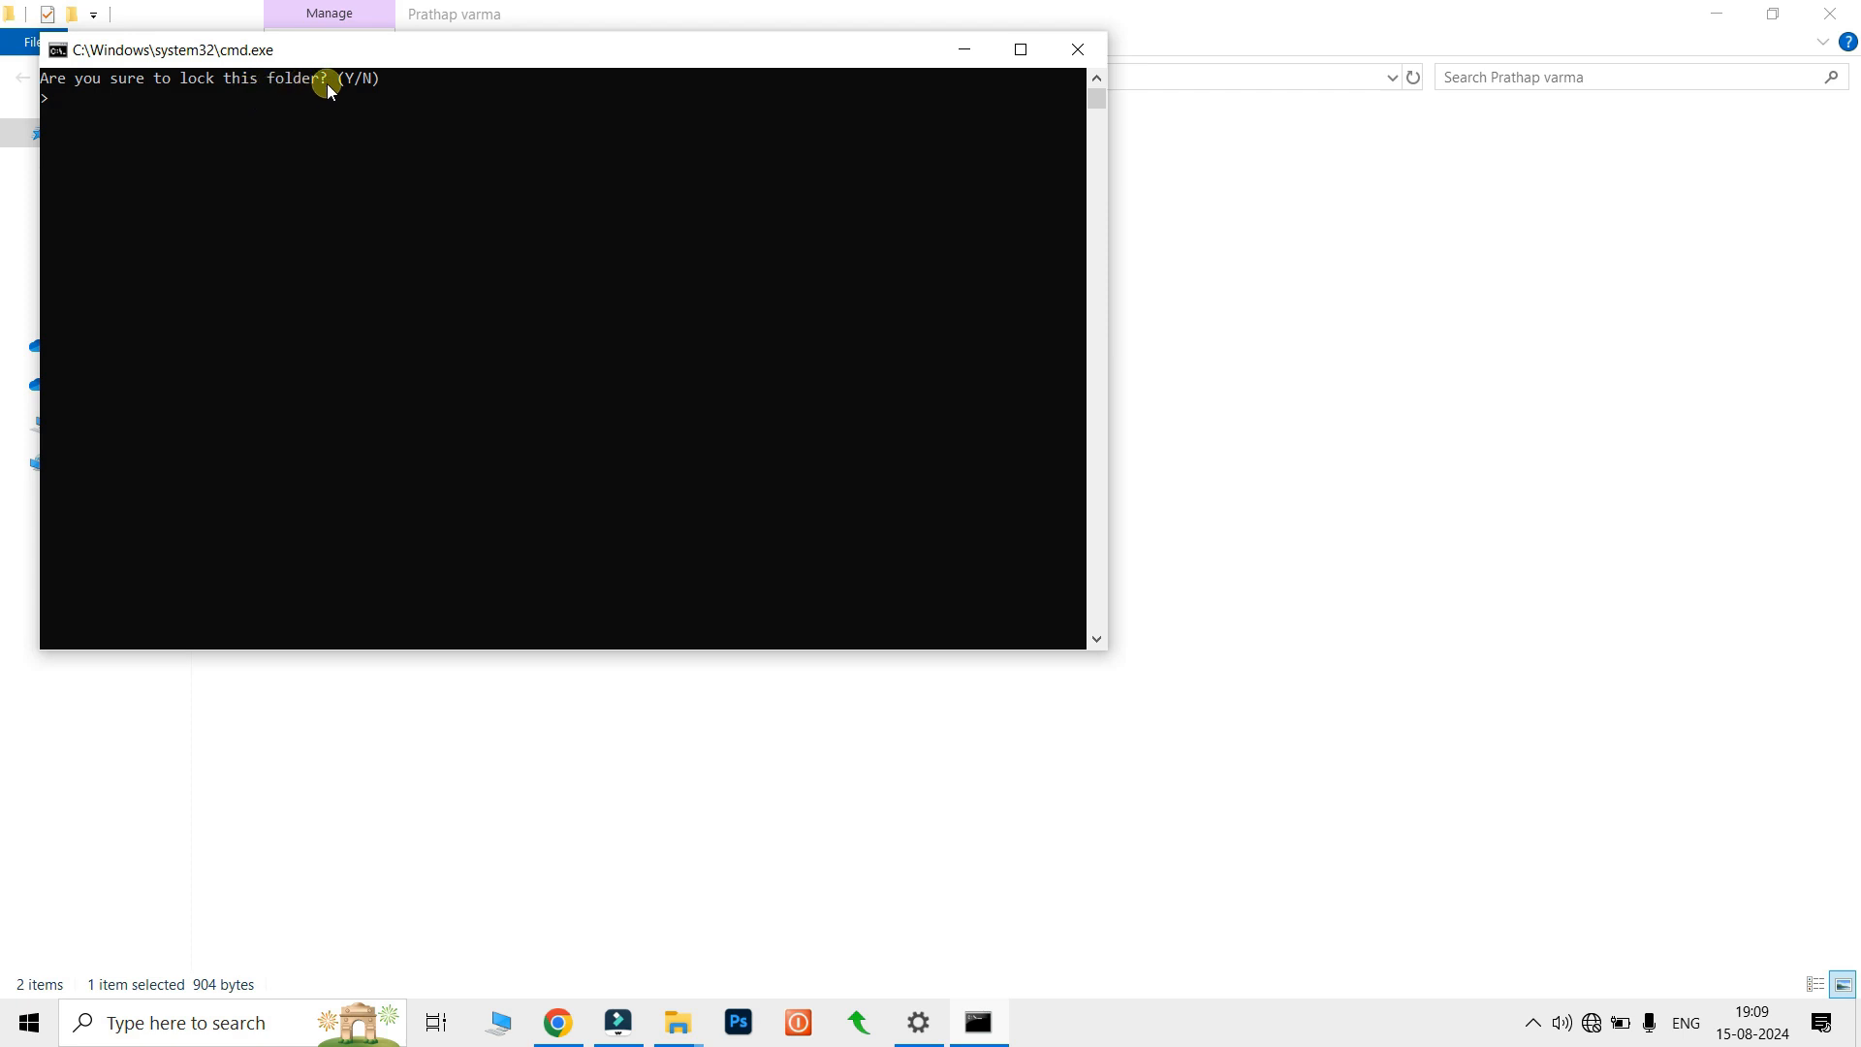
pyautogui.write('Y')
pyautogui.press('Return')
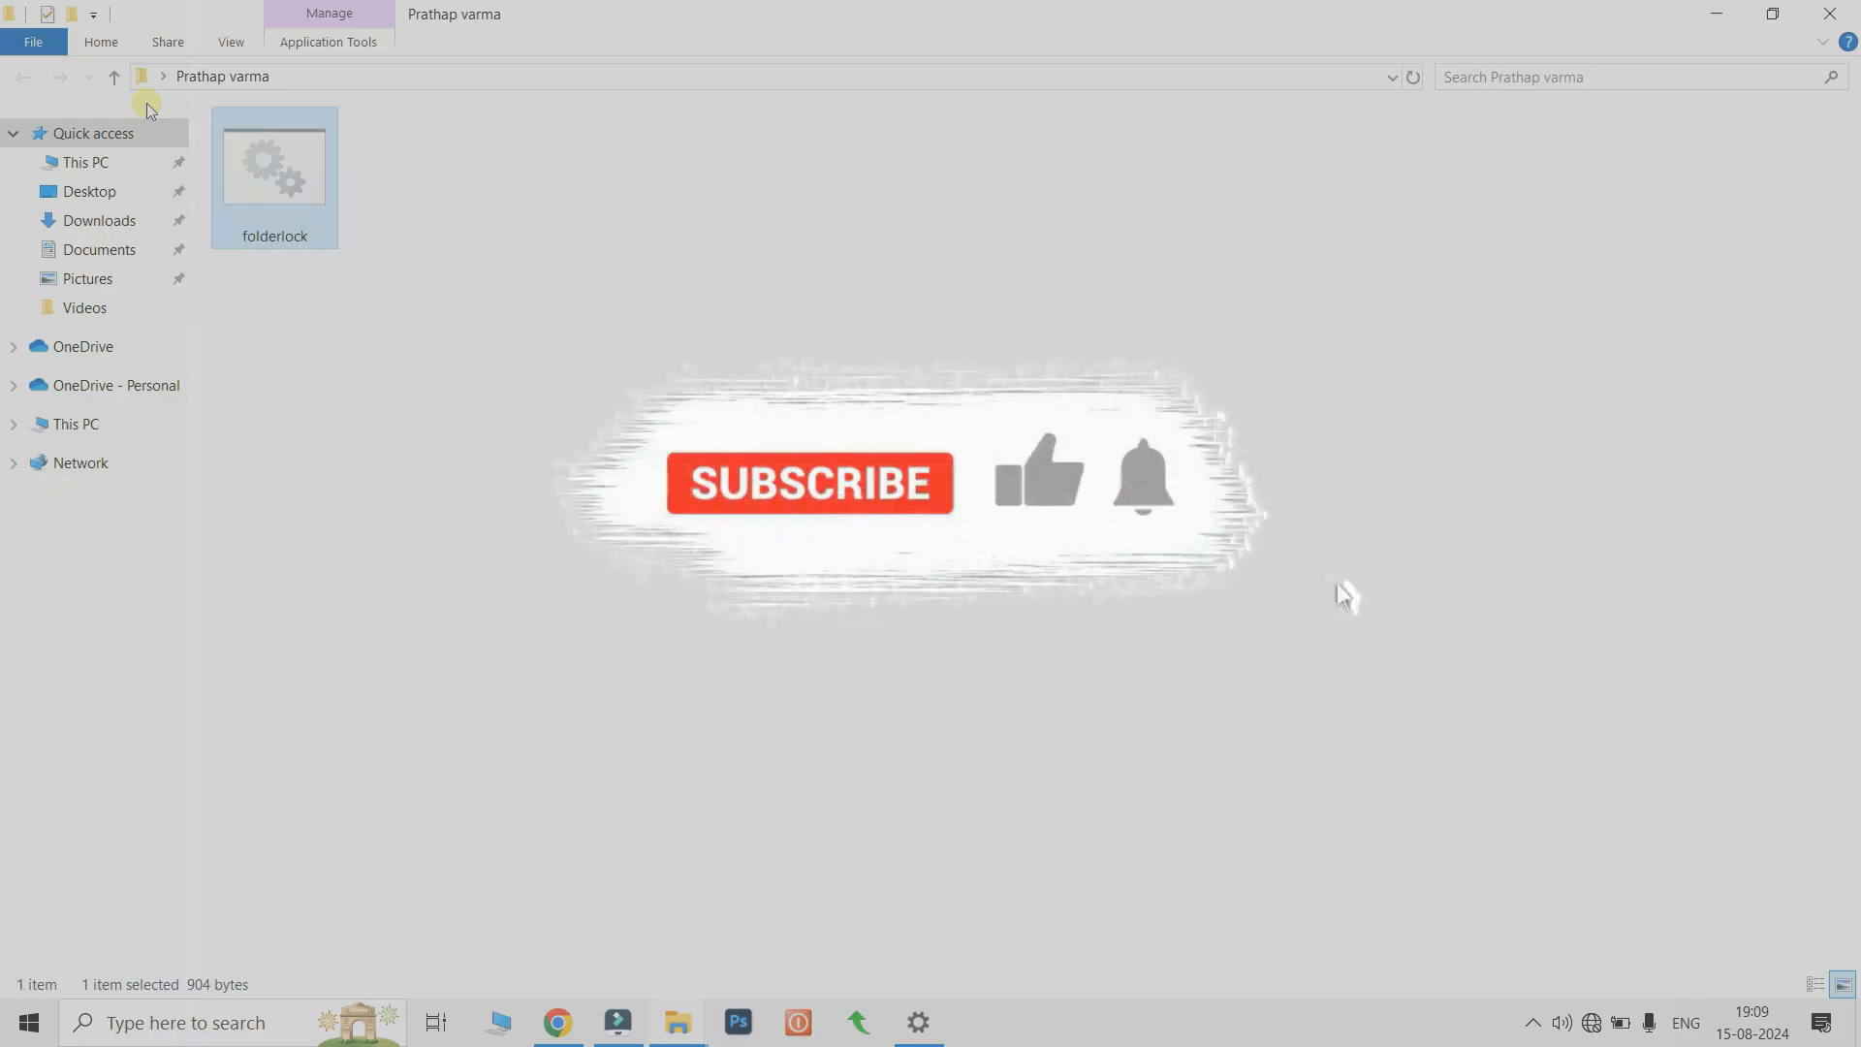